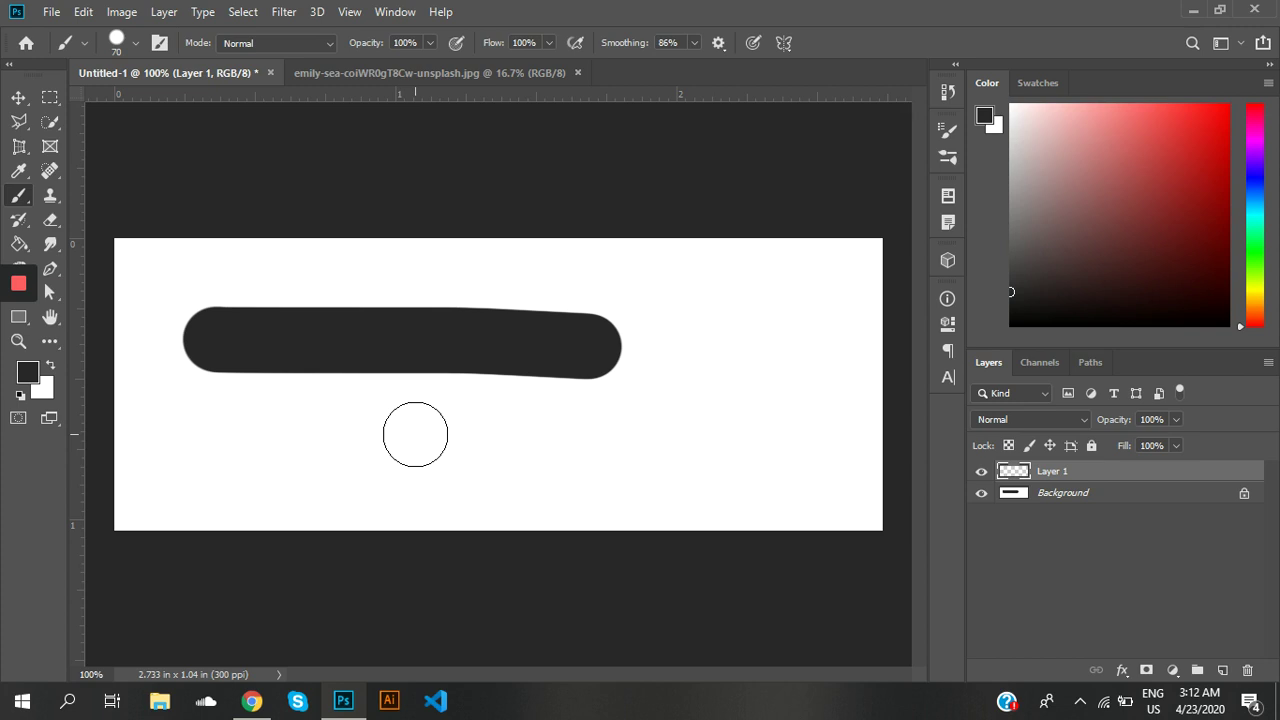
- Paint a horizontal brush stroke below the existing one on Layer 1 and move it toward the canvas's lower right
mouse_move(415, 434)
left_mouse_down()
mouse_move(754, 430)
mouse_move(737, 420)
left_mouse_up()
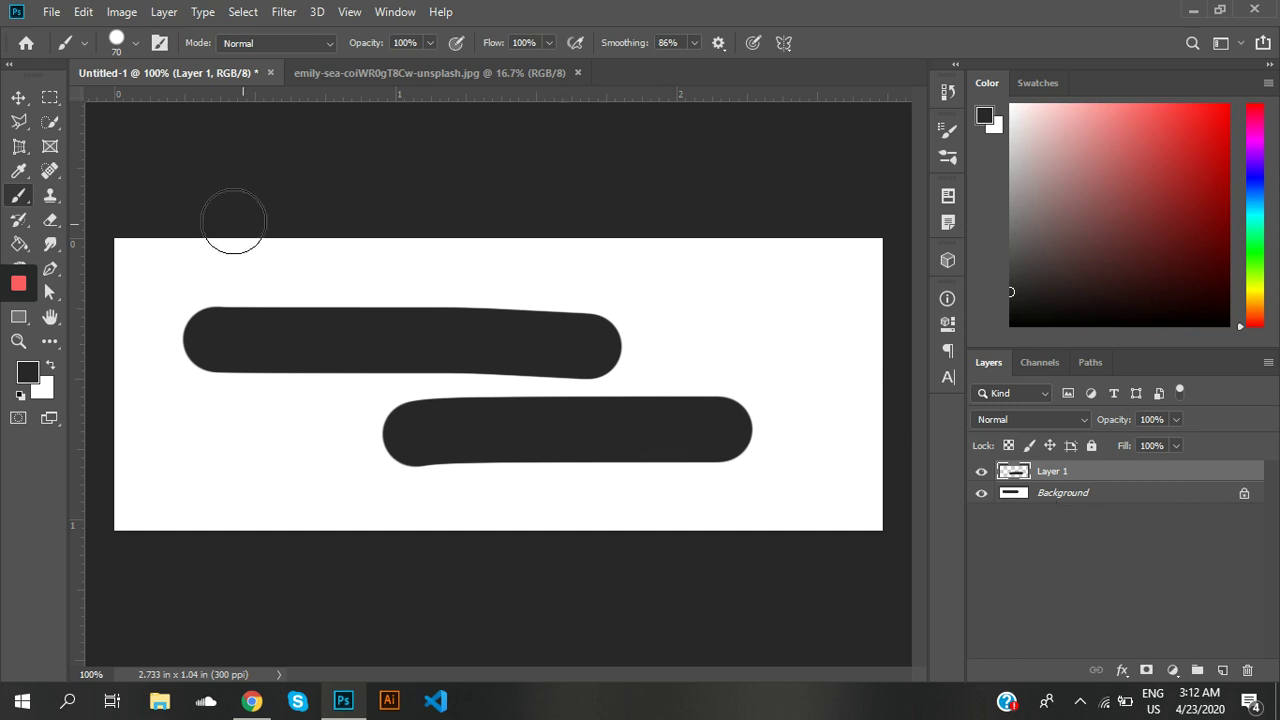
left_click(17, 100)
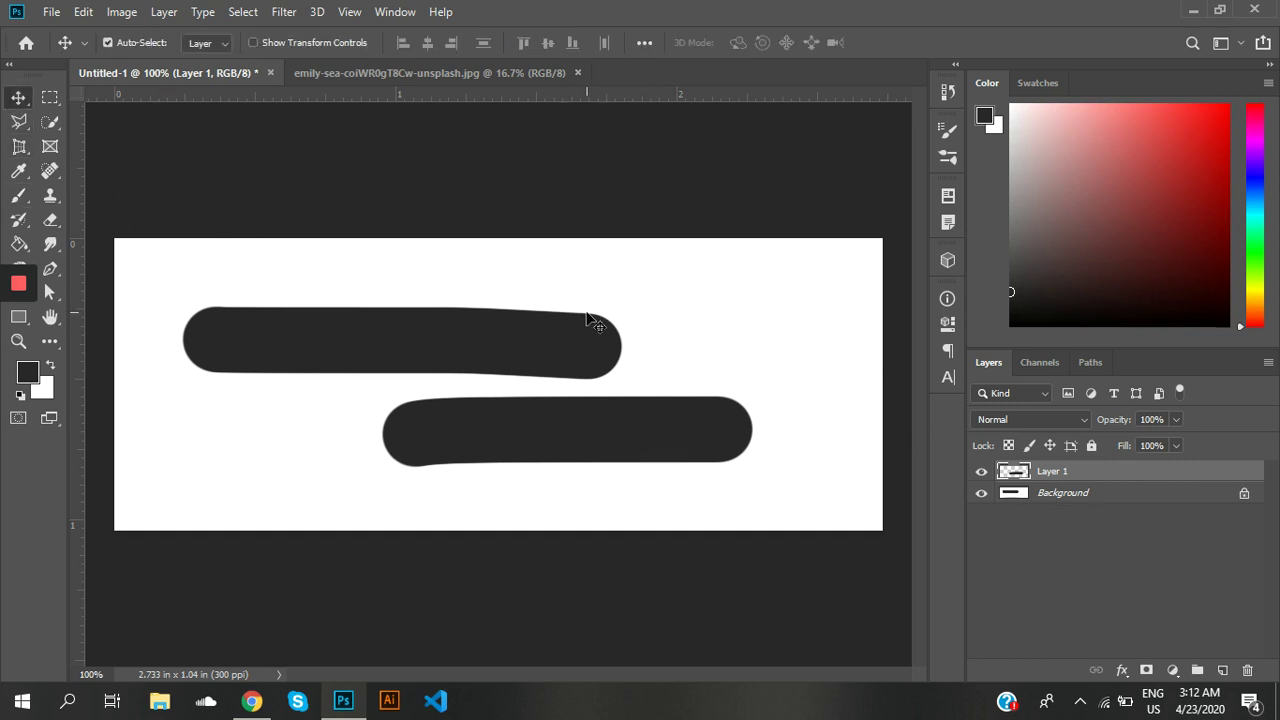
mouse_move(600, 433)
left_mouse_down()
mouse_move(389, 394)
mouse_move(728, 443)
mouse_move(688, 461)
mouse_move(711, 454)
mouse_move(700, 456)
left_mouse_up()
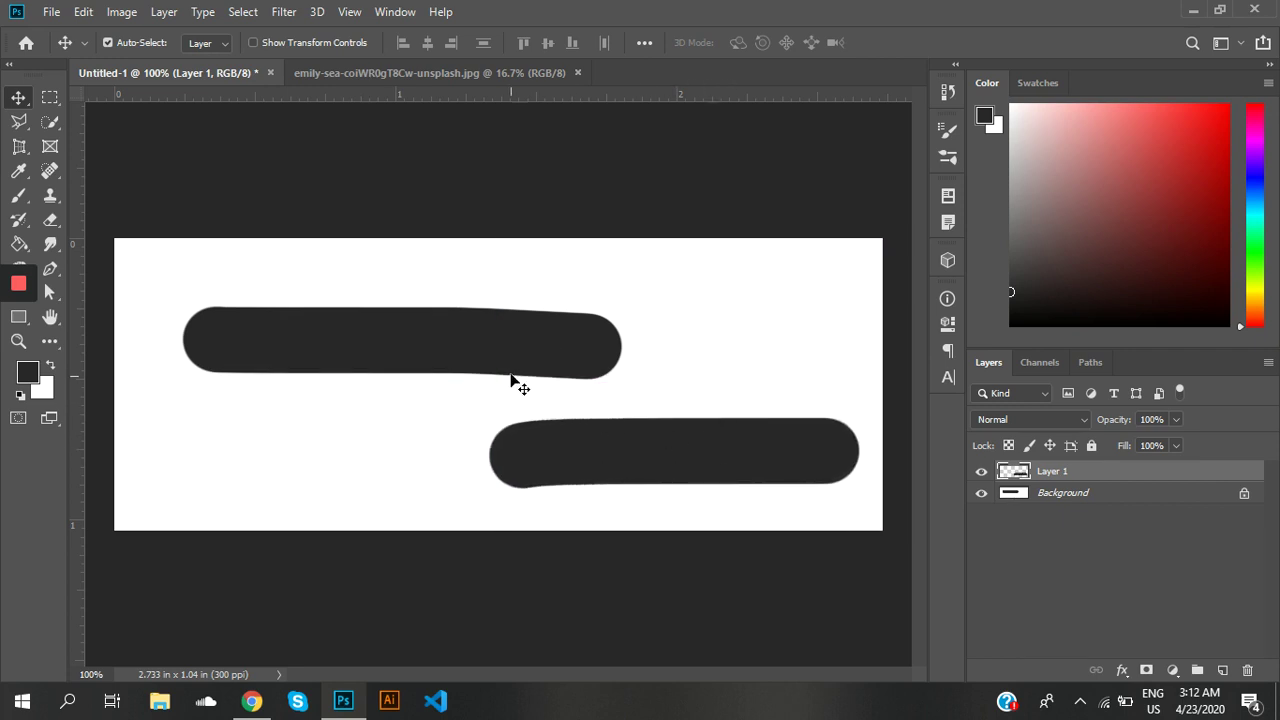
- Try to move the upper stroke on the Background layer, and shift Layer 1's stroke left so it sits beneath it
left_click_drag(523, 349, 572, 397)
mouse_move(440, 357)
left_mouse_down()
mouse_move(384, 364)
mouse_move(425, 363)
left_mouse_up()
left_click_drag(369, 352, 584, 341)
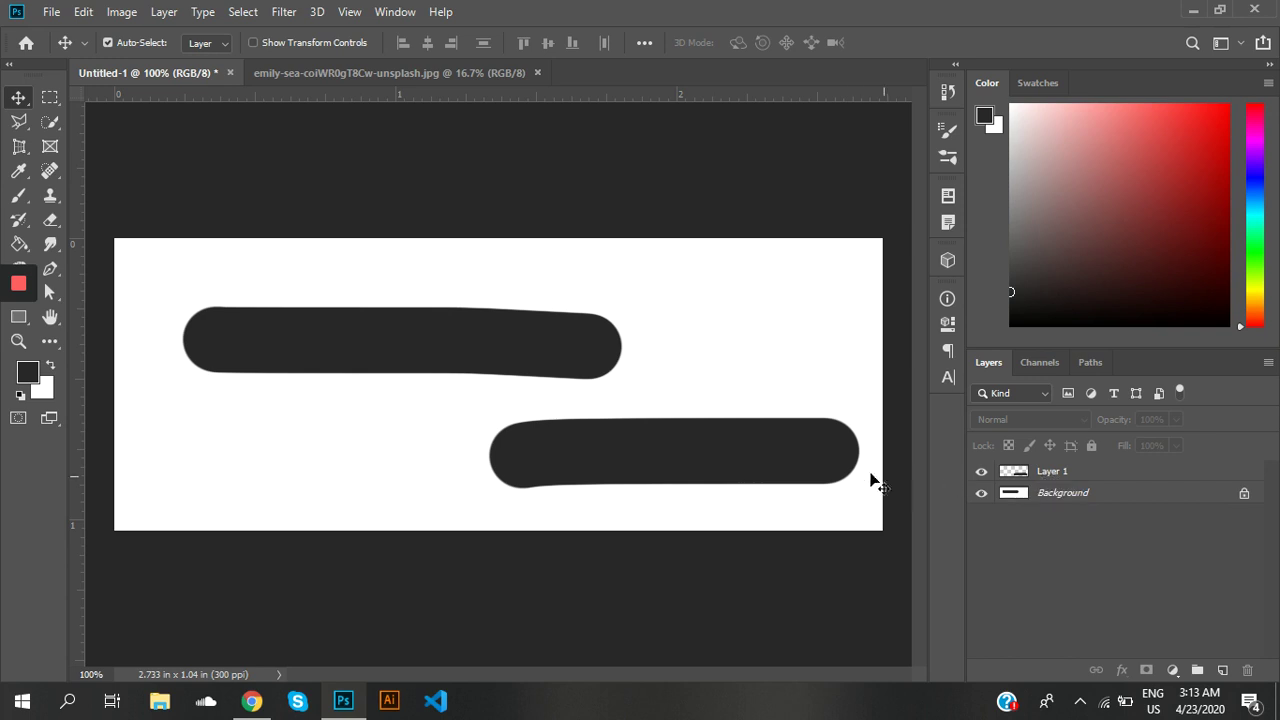
mouse_move(822, 456)
left_mouse_down()
mouse_move(638, 454)
mouse_move(541, 406)
mouse_move(543, 427)
mouse_move(574, 436)
mouse_move(563, 439)
left_mouse_up()
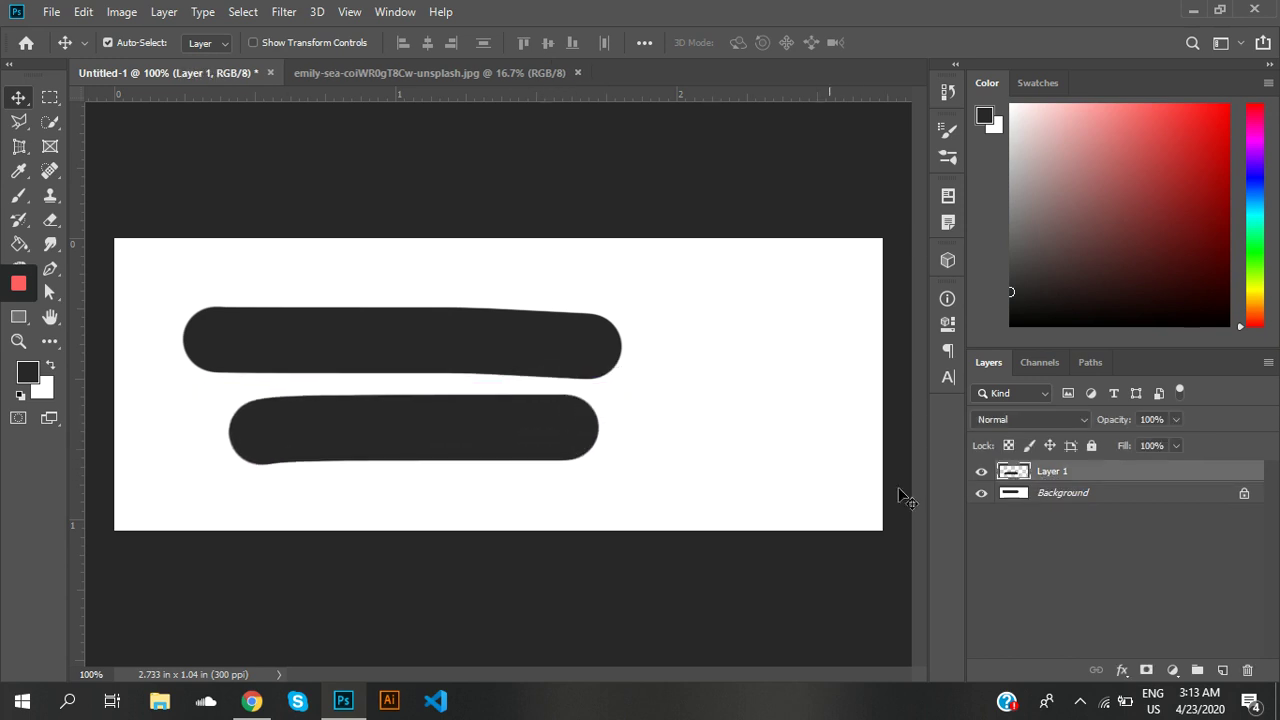
- Delete Layer 1 with its stroke and create a new empty layer above the Background
left_click(1244, 672)
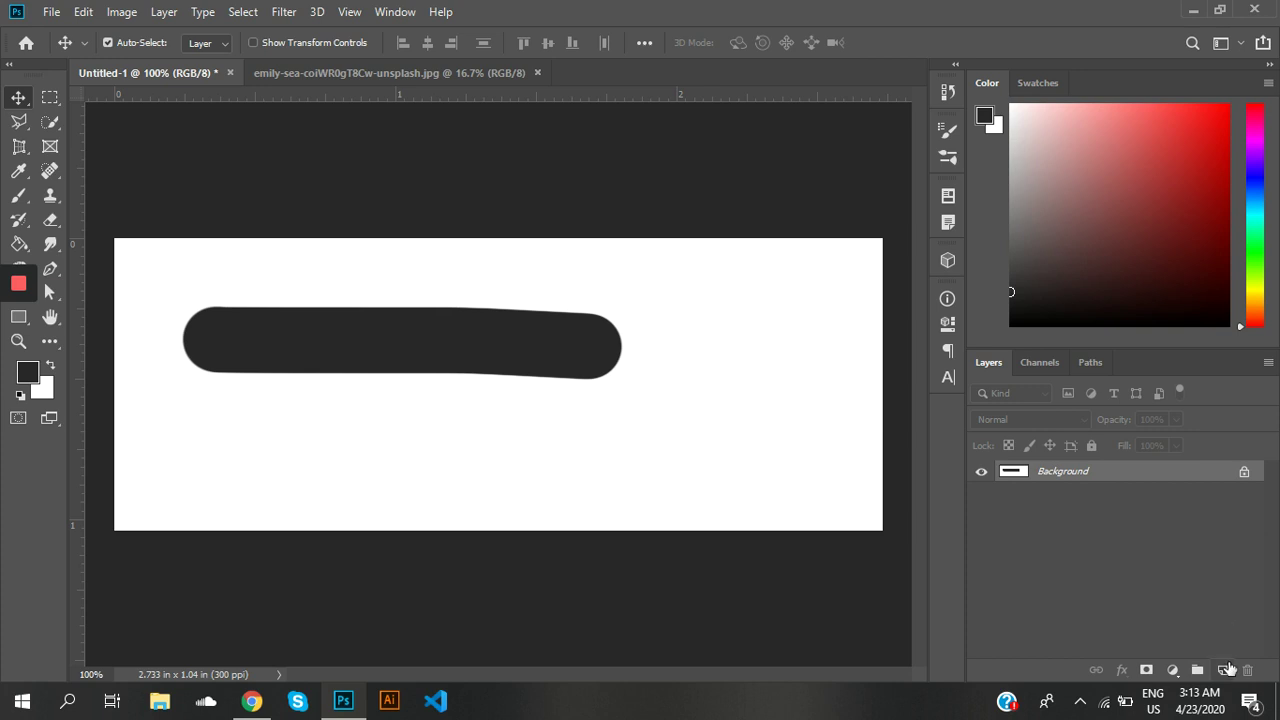
left_click(1226, 669)
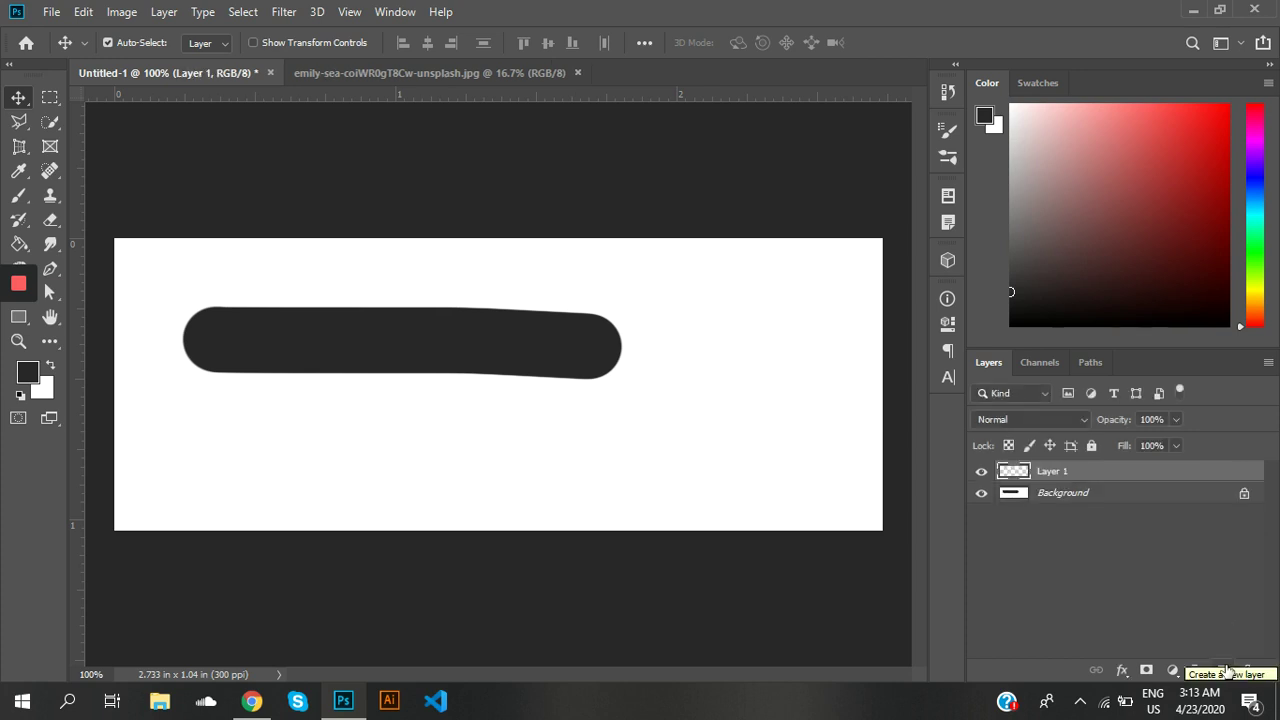
- Switch to full-screen view with menus and paint a horizontal brush stroke below the existing one on the new layer
key("f")
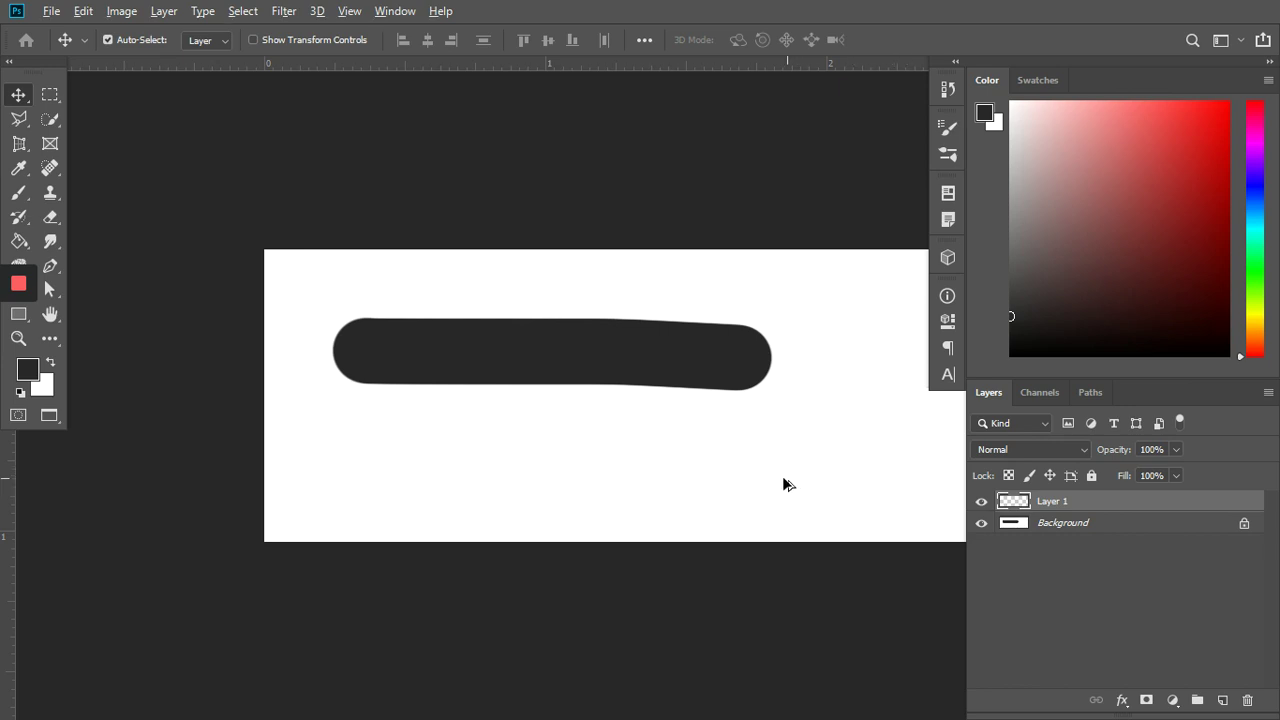
scroll(782, 476, "down", 1)
scroll(773, 476, "up", 1)
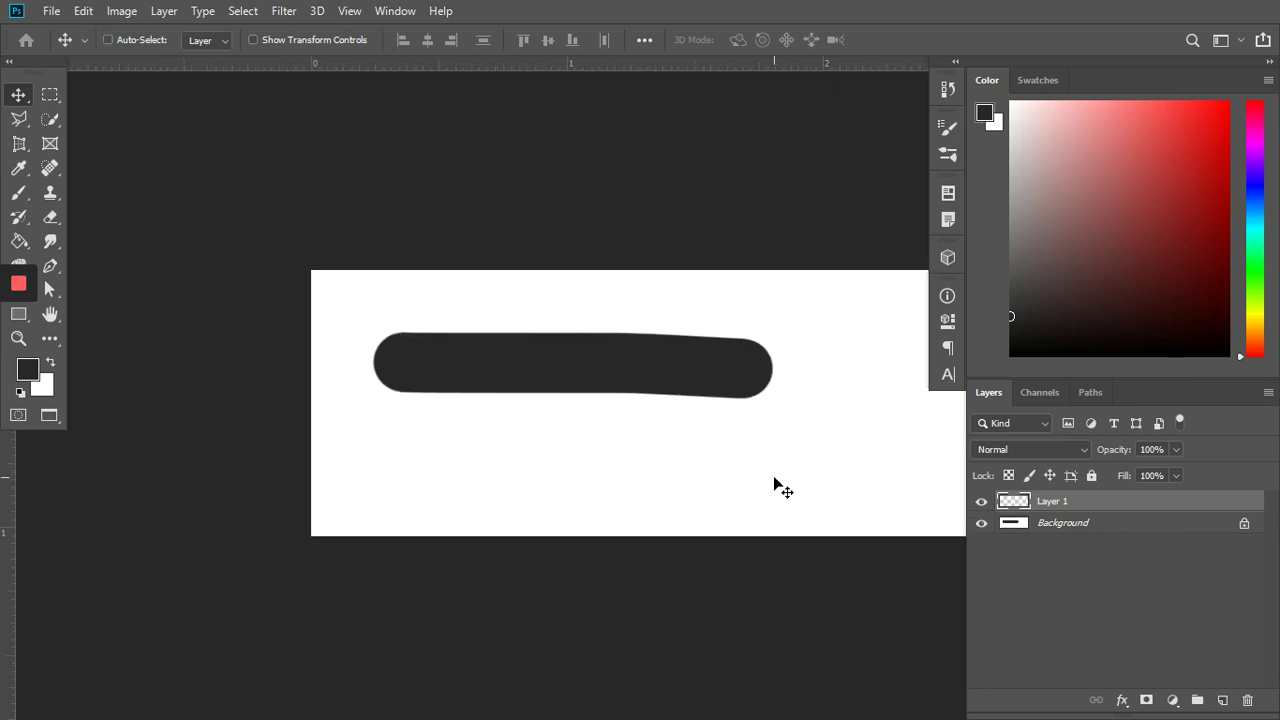
scroll(773, 477, "right", 3)
scroll(775, 486, "down", 1)
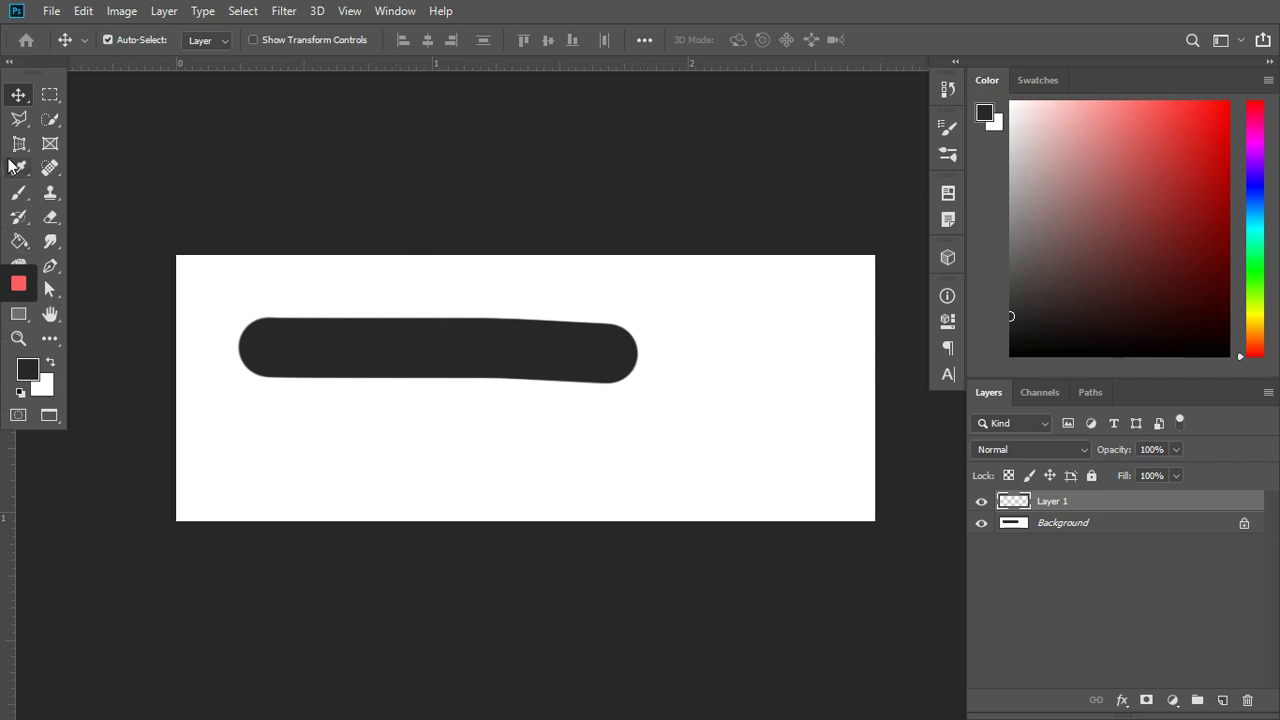
left_click(17, 193)
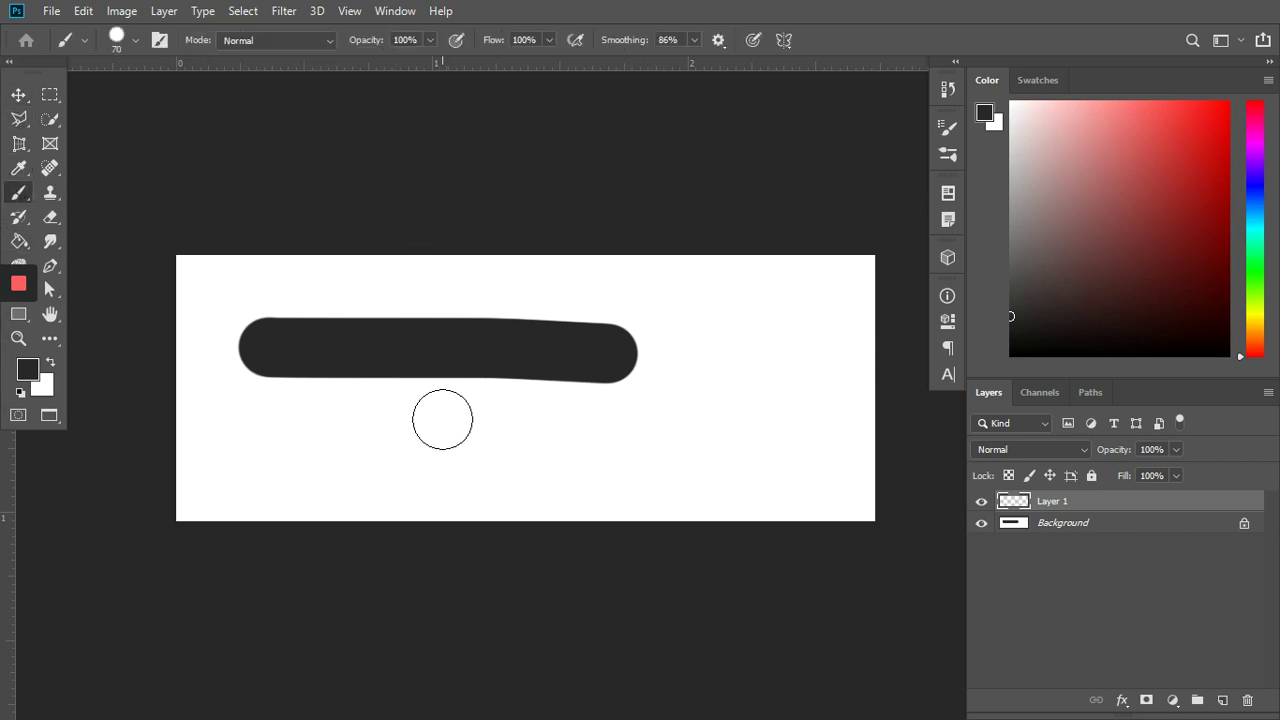
left_click_drag(441, 420, 863, 420)
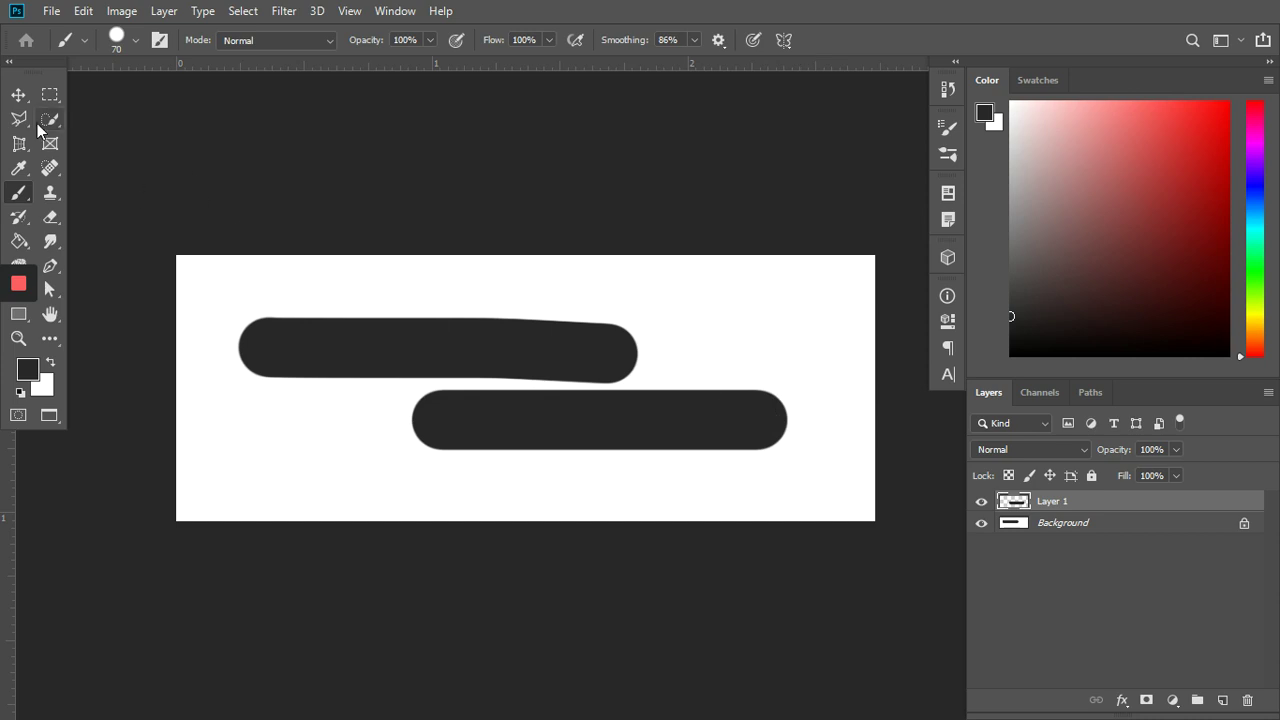
- Move Layer 1's stroke slightly down and to the left with the Move tool
left_click(19, 95)
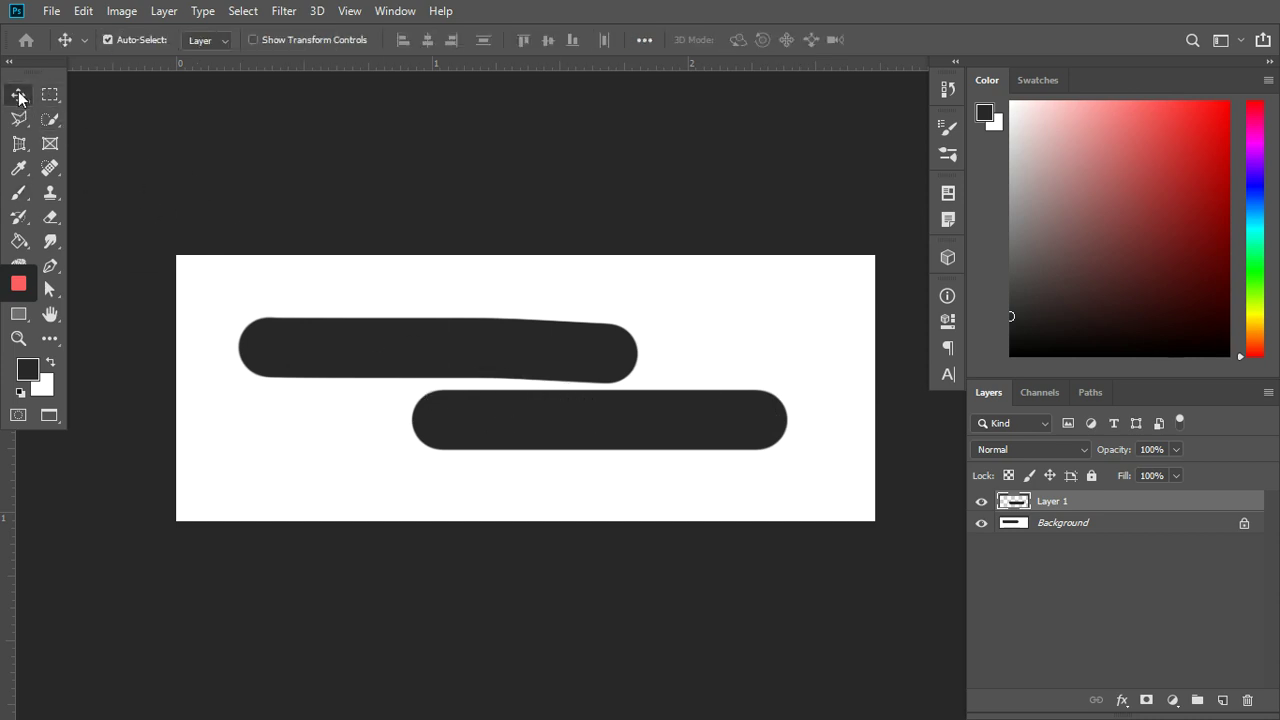
right_click(19, 95)
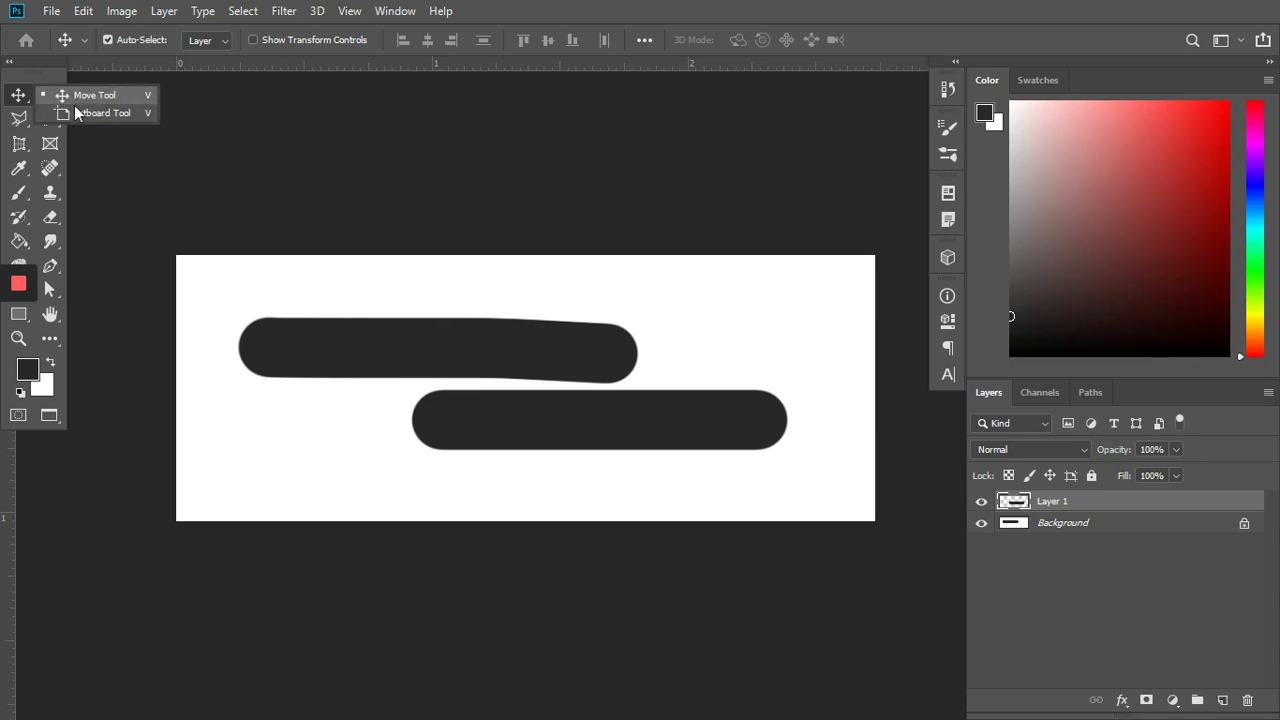
left_click(14, 100)
left_click_drag(655, 414, 602, 430)
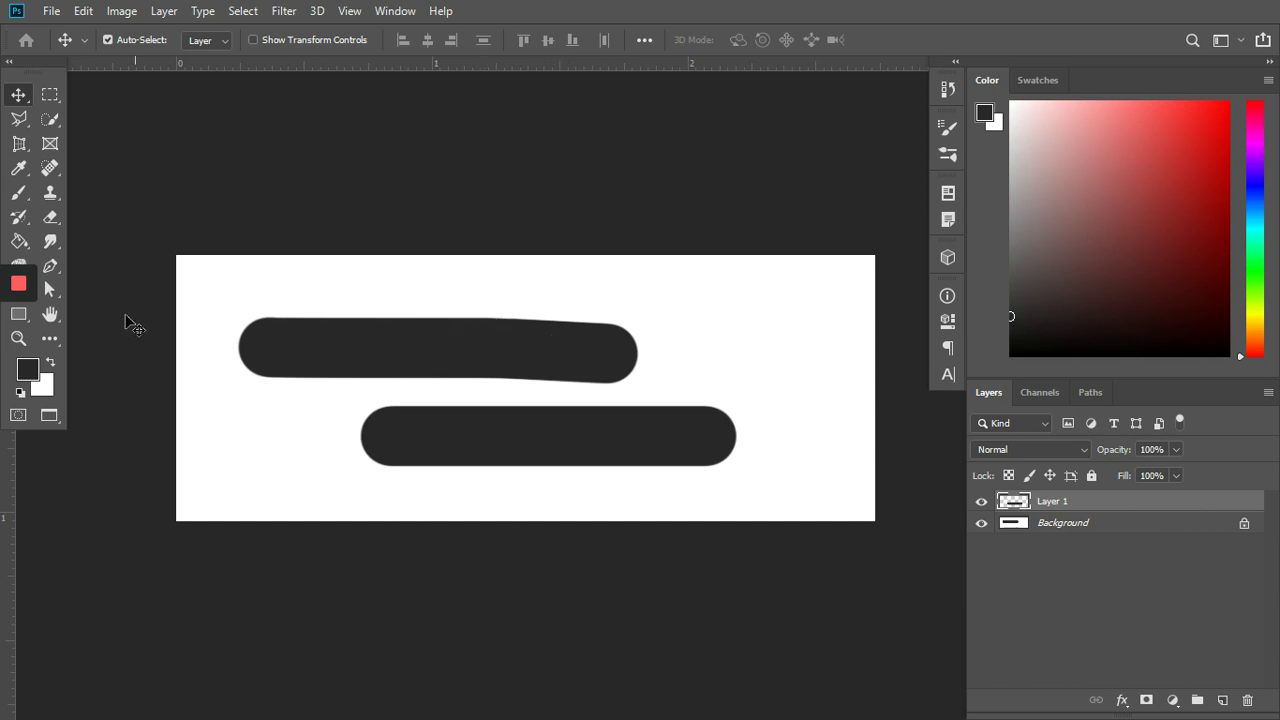
left_click(53, 93)
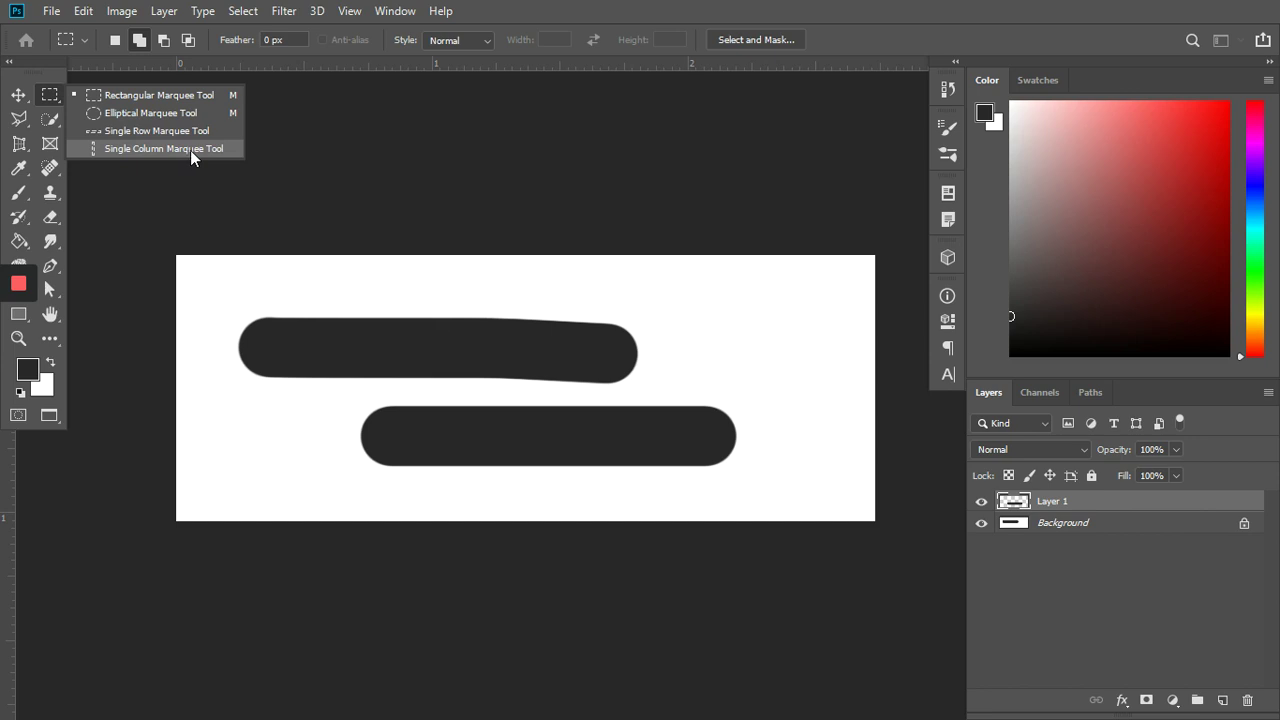
left_click(57, 95)
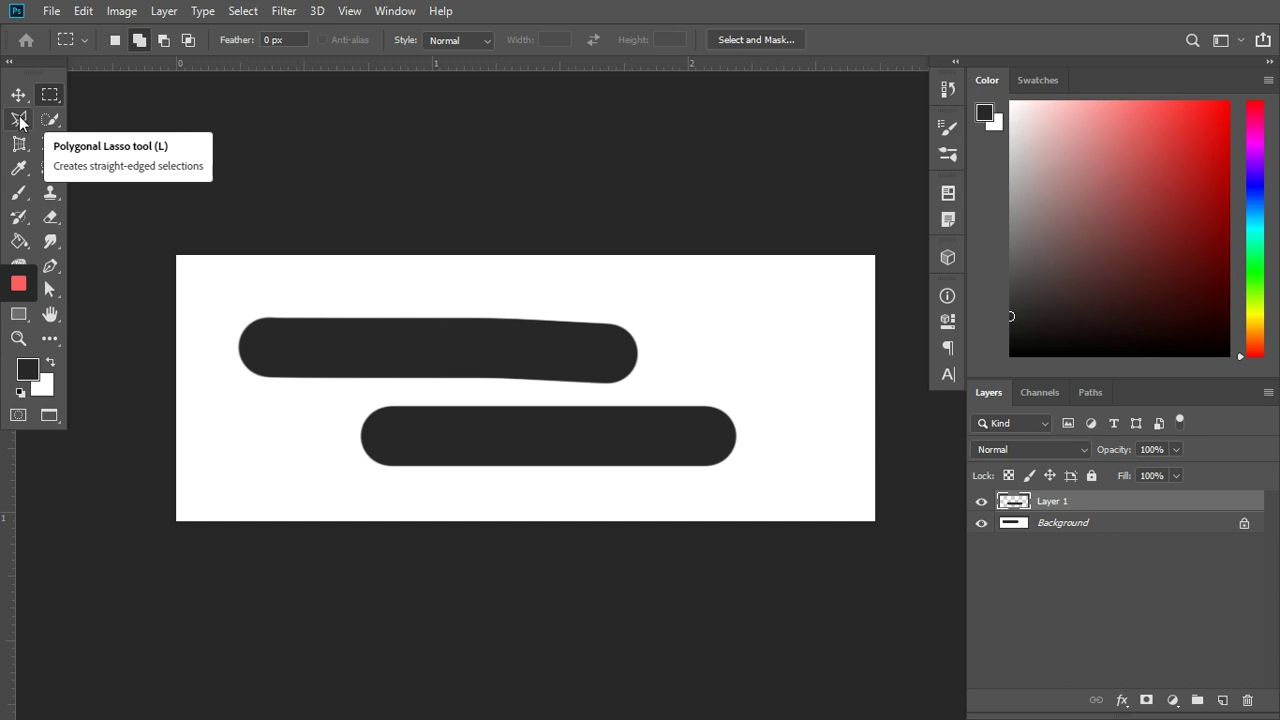
left_click(20, 122)
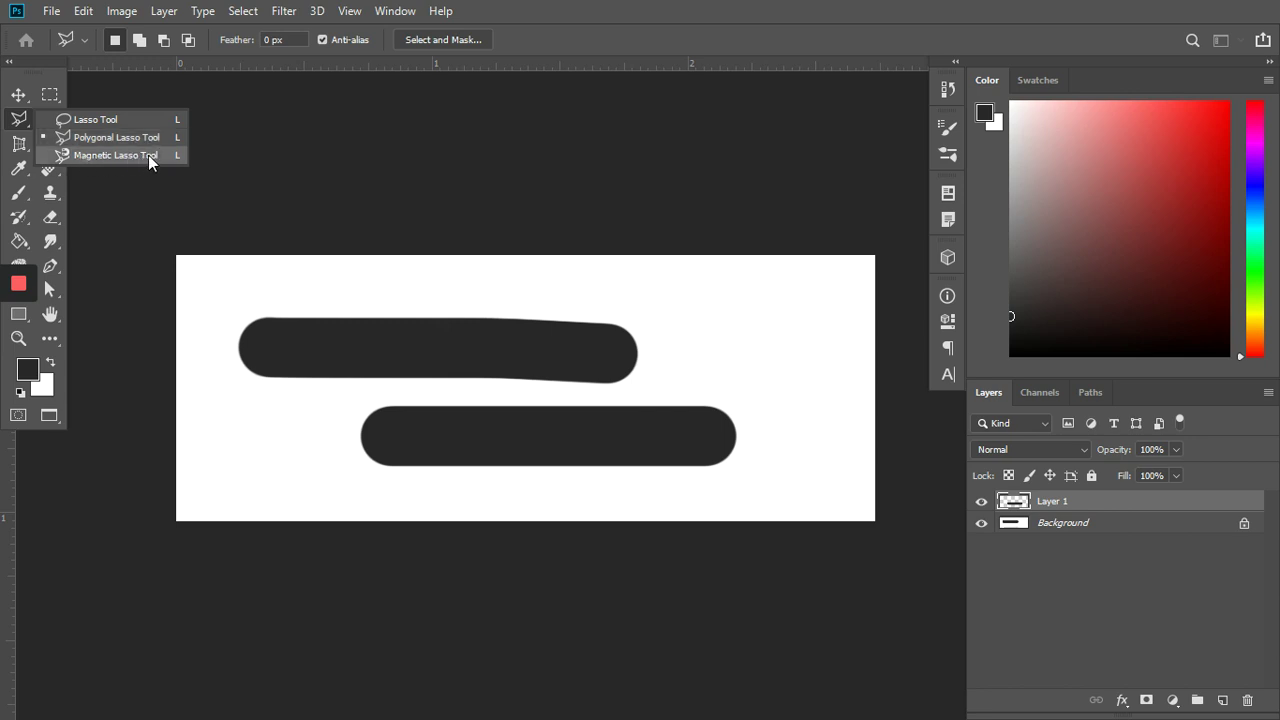
left_click(20, 122)
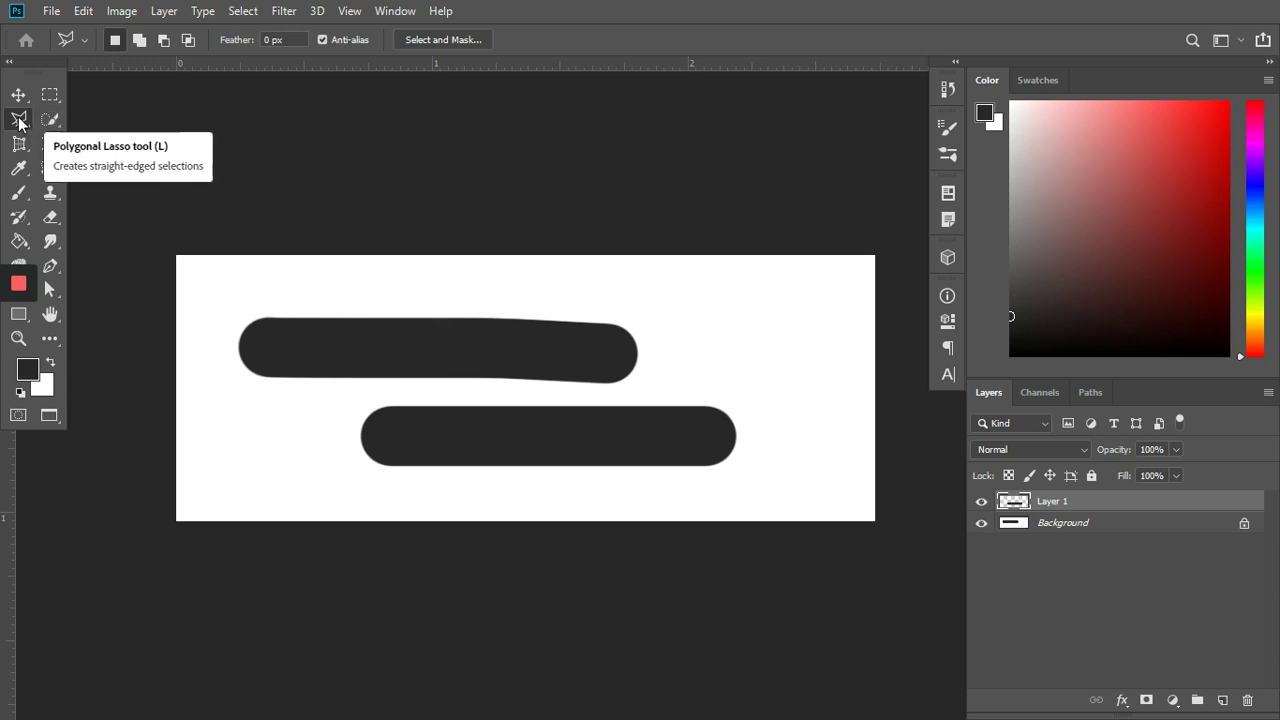
left_click(50, 122)
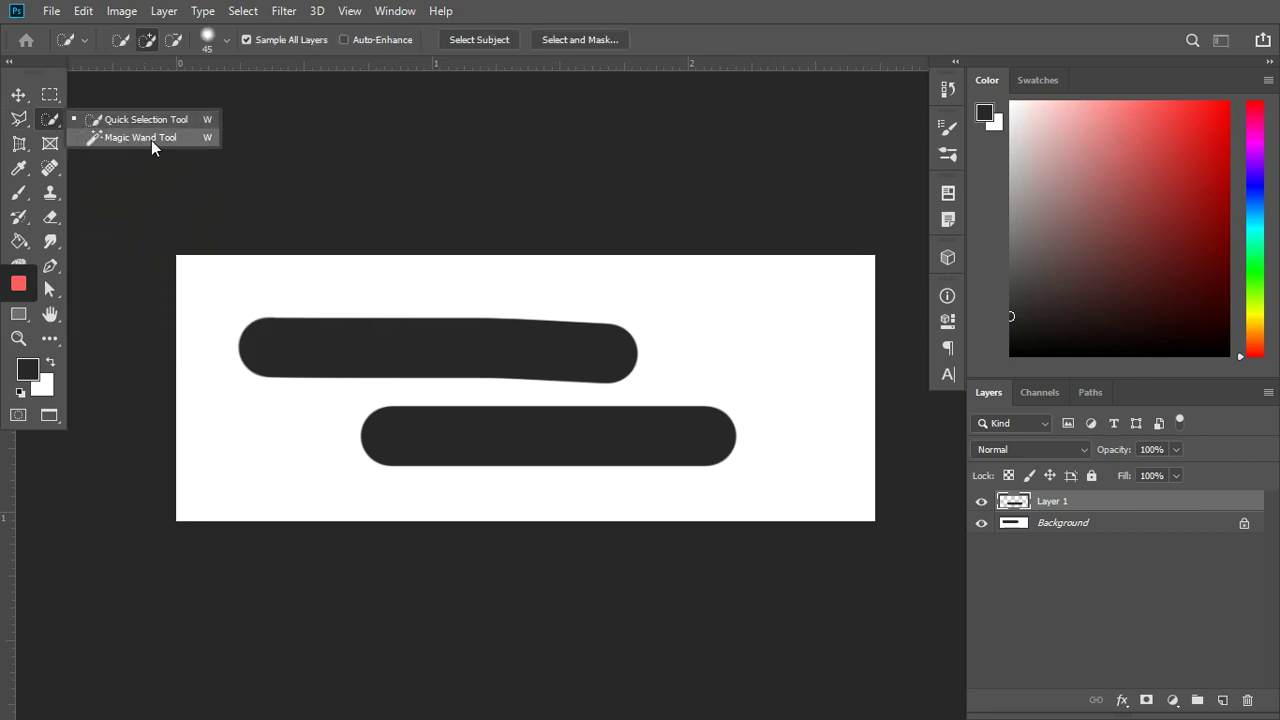
- Make a rectangular selection around the lower stroke and paint inside it with the Brush, running strokes past its edges
left_click(49, 99)
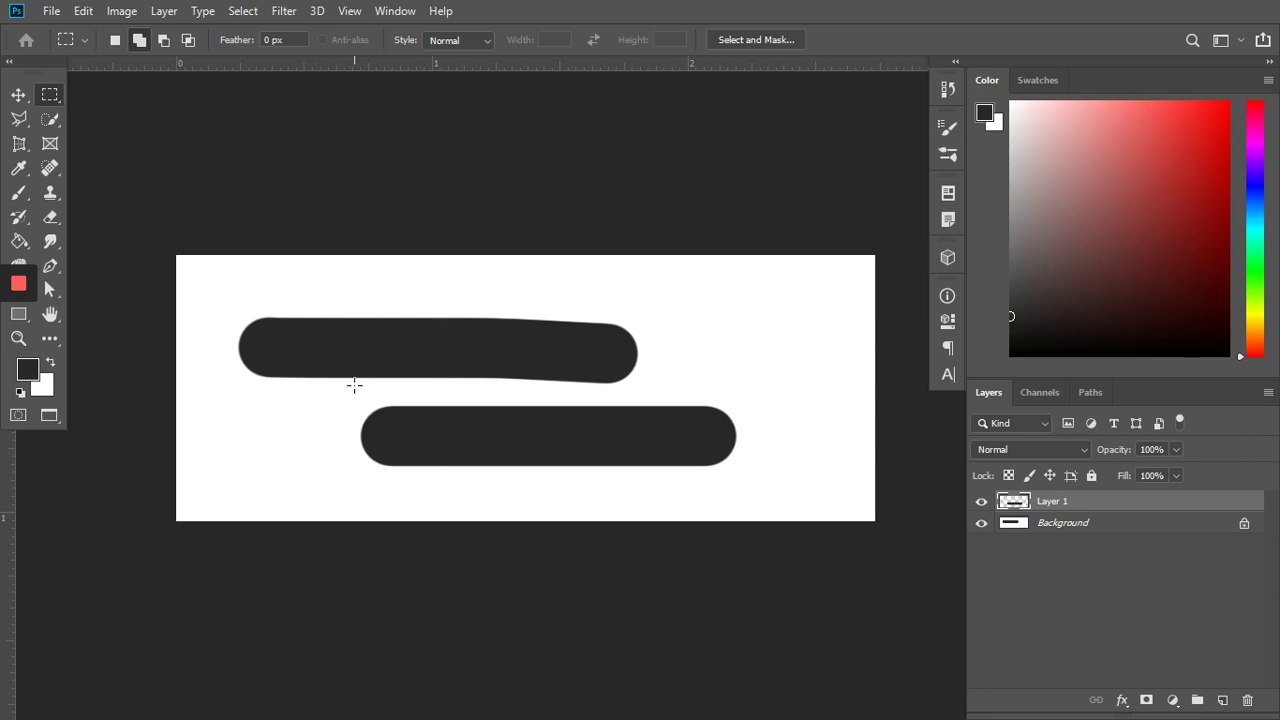
mouse_move(352, 388)
left_mouse_down()
mouse_move(706, 460)
mouse_move(766, 480)
mouse_move(765, 494)
left_mouse_up()
left_click(17, 195)
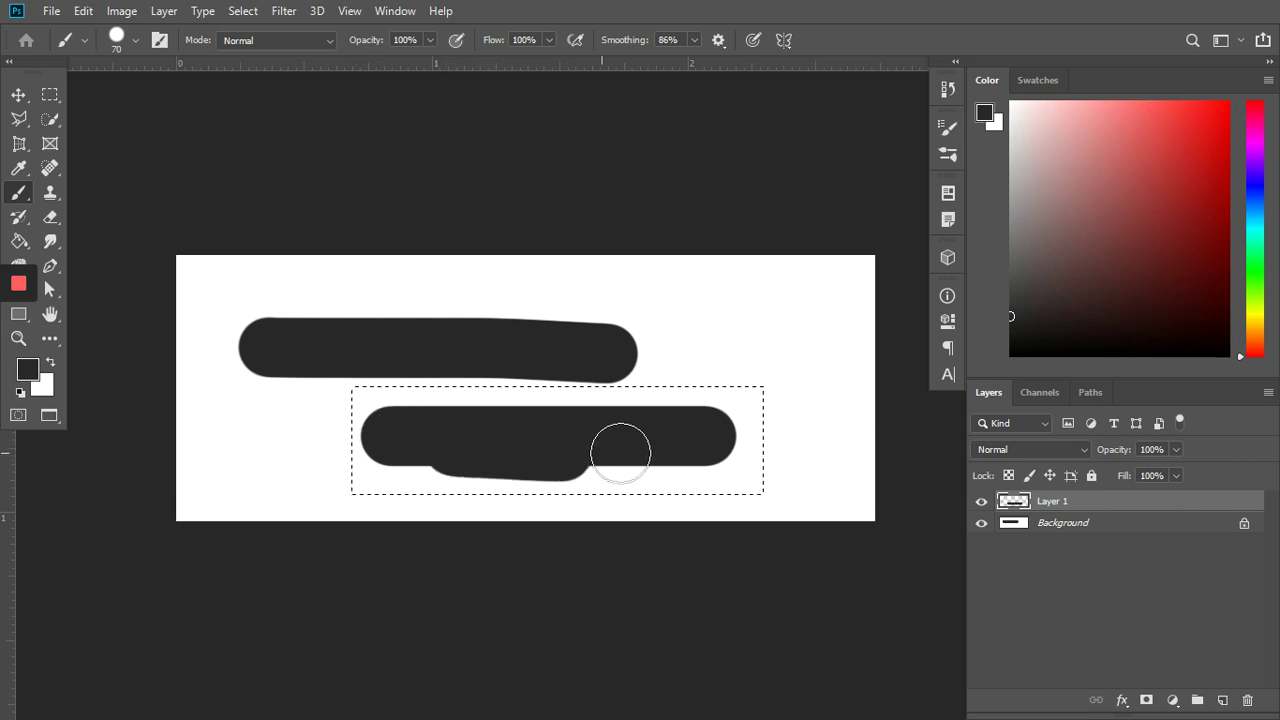
mouse_move(770, 458)
left_mouse_down()
mouse_move(831, 442)
mouse_move(706, 402)
mouse_move(825, 395)
mouse_move(762, 392)
left_mouse_up()
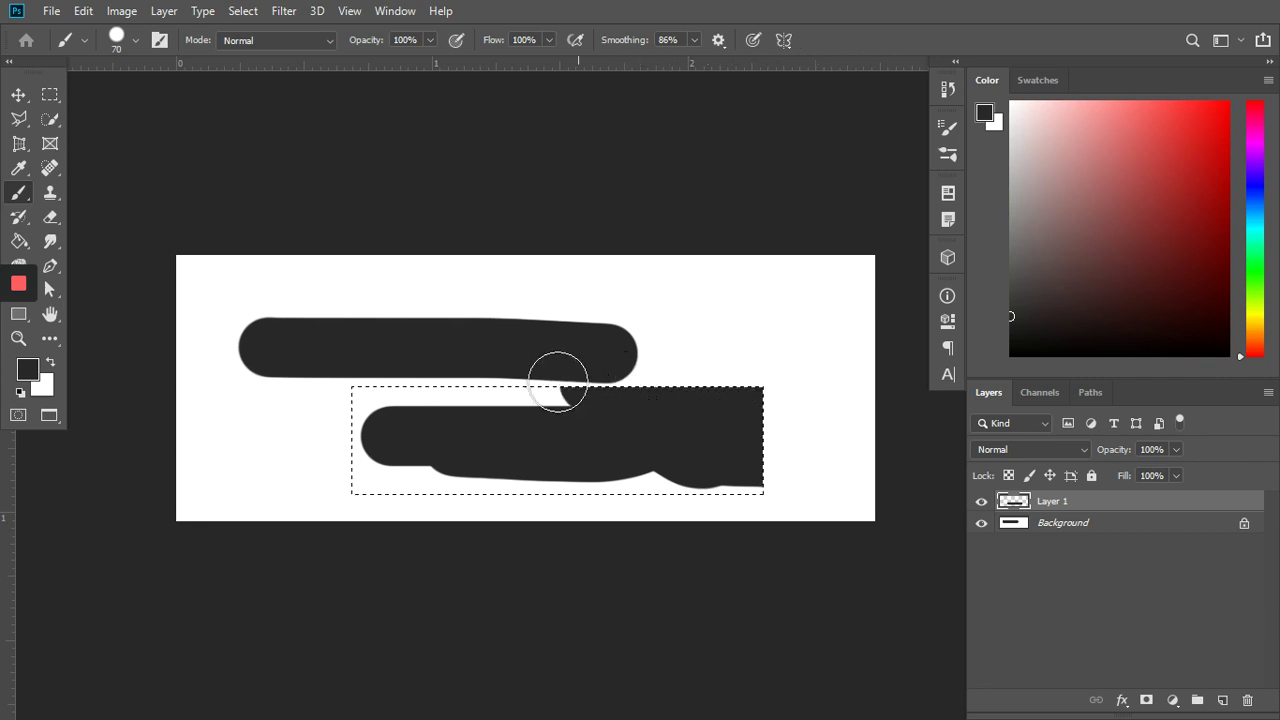
mouse_move(557, 381)
left_mouse_down()
mouse_move(522, 379)
mouse_move(563, 379)
mouse_move(450, 381)
left_mouse_up()
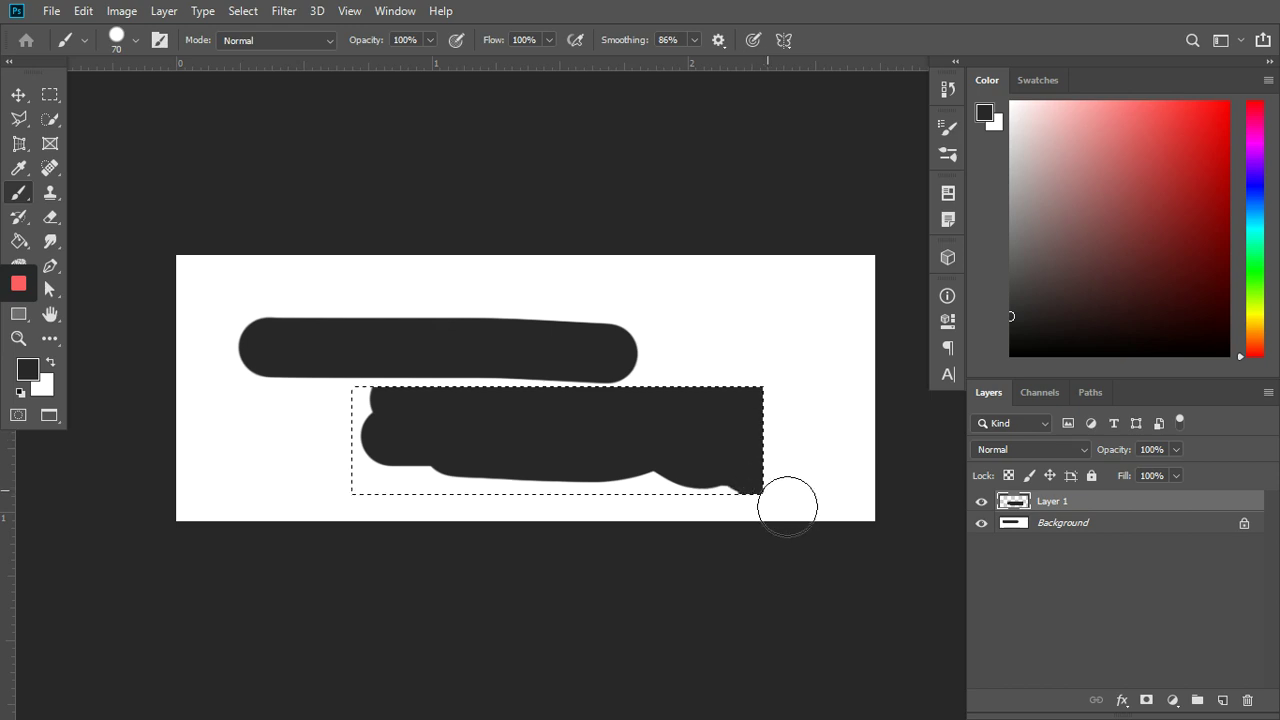
left_click_drag(726, 482, 774, 489)
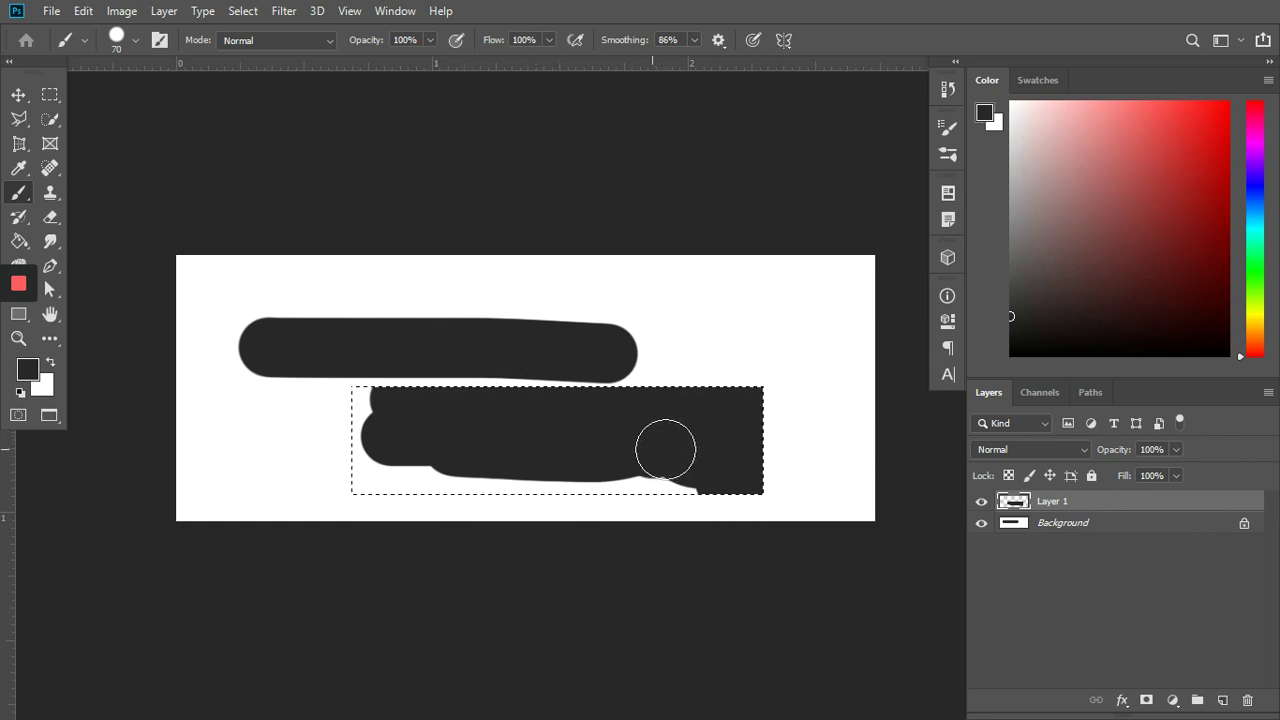
left_click_drag(665, 449, 684, 447)
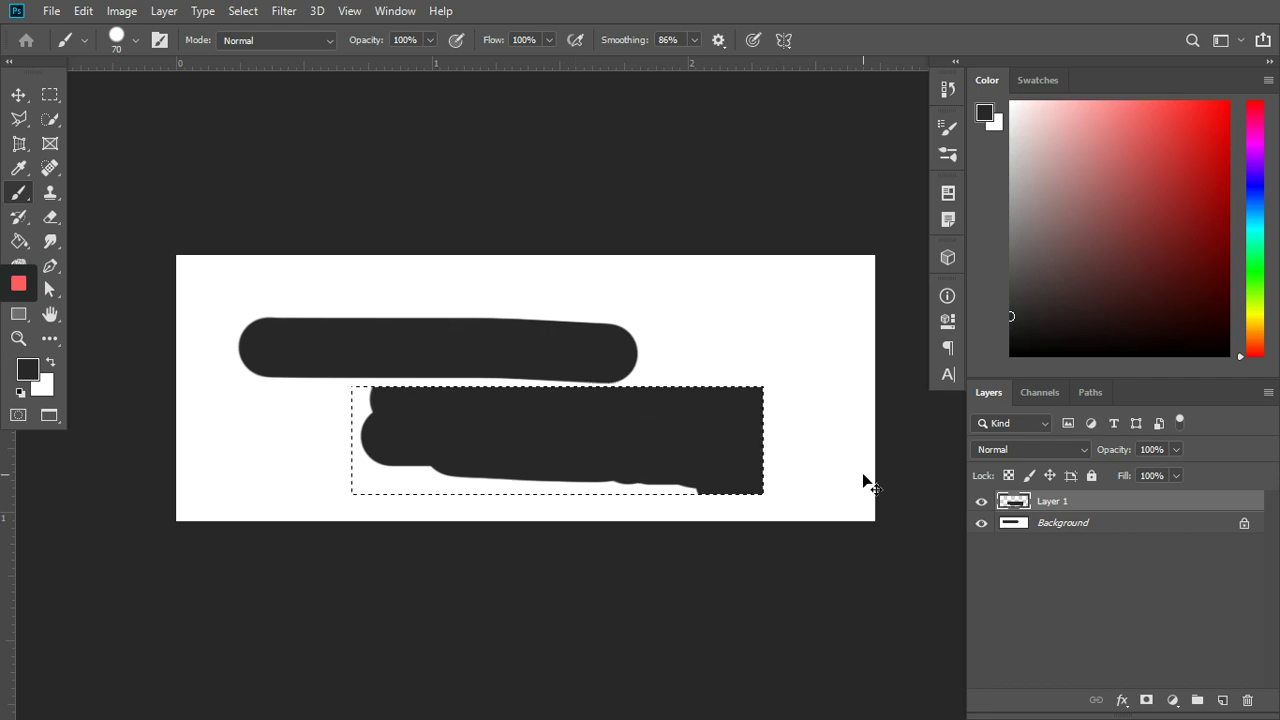
- Undo the painting inside the selection, the rectangular selection itself and the last move of Layer 1's stroke
key("ctrl+z")
key("ctrl+z")
key("ctrl+z")
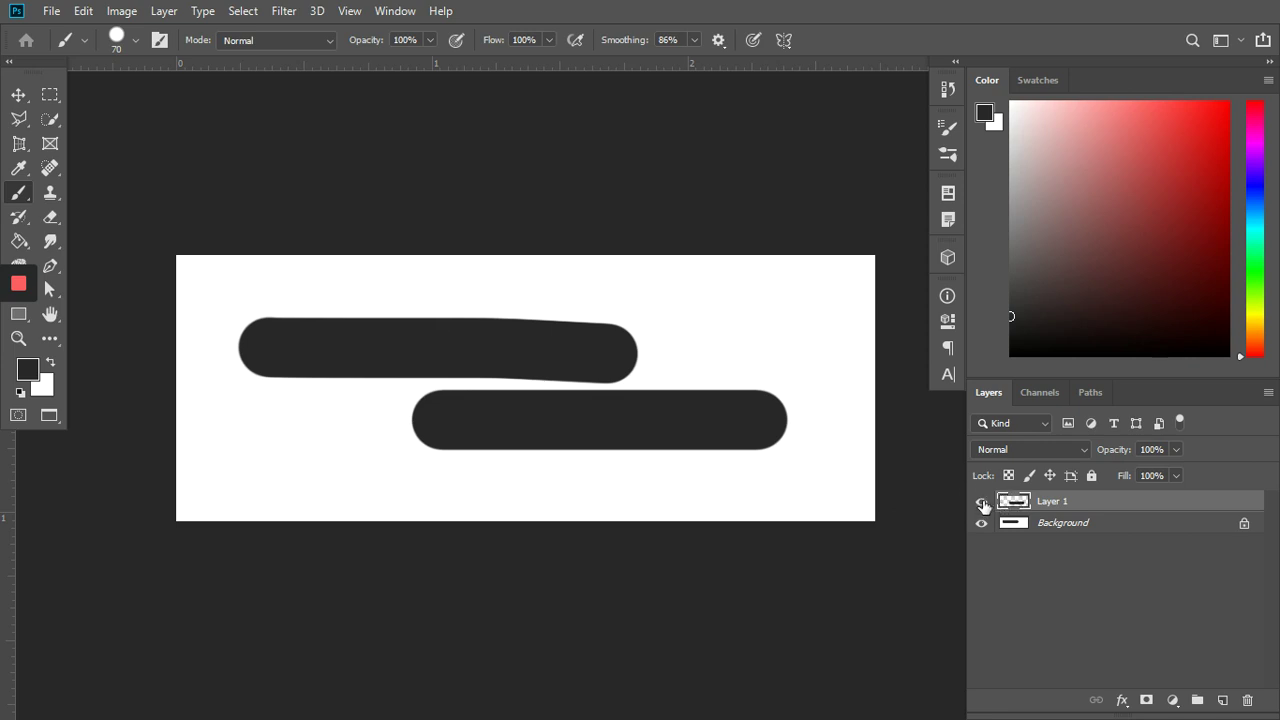
- Hide Layer 1 and select the dark stroke on the Background layer with the Magic Wand tool
left_click(982, 503)
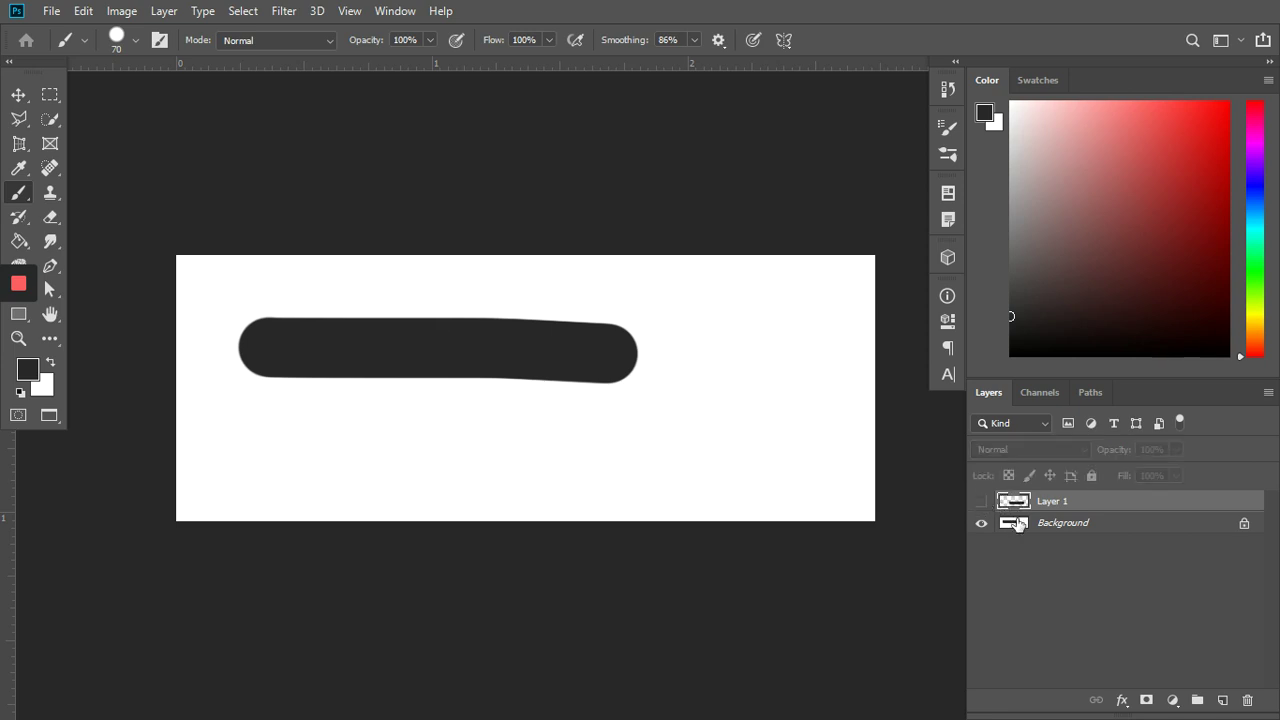
left_click(1056, 527)
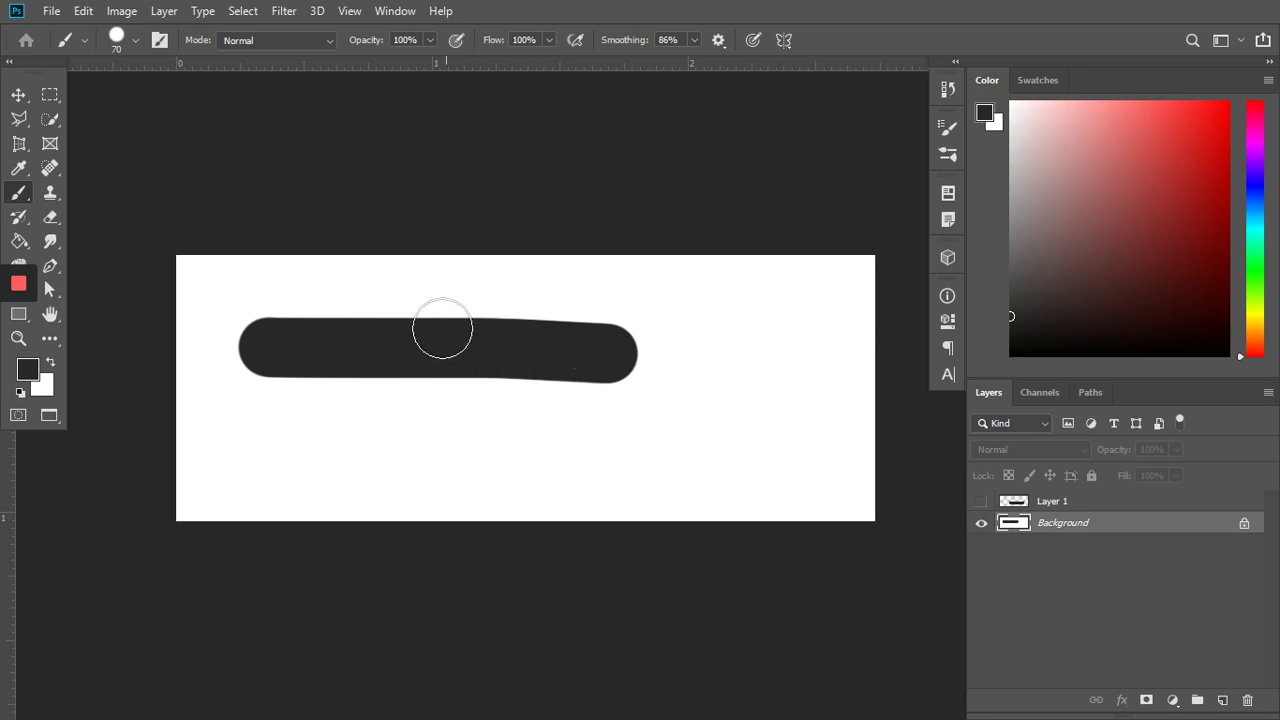
left_click(50, 119)
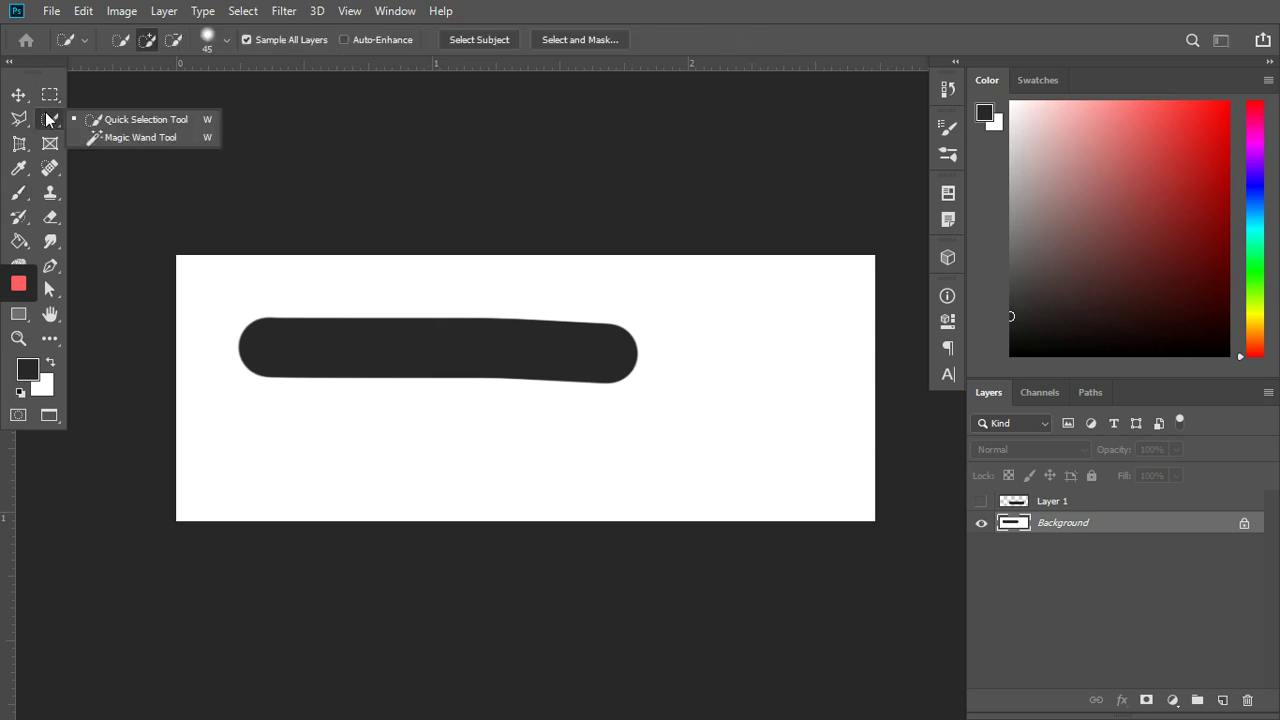
left_click(100, 138)
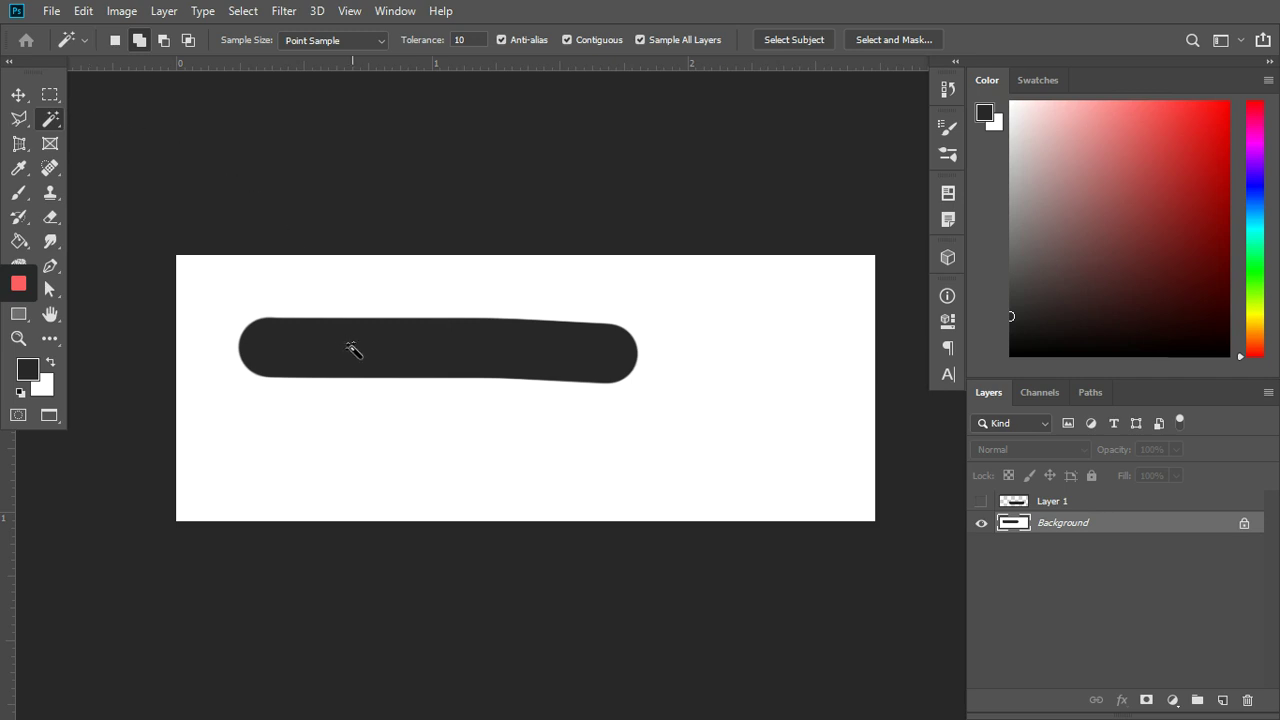
left_click(353, 347)
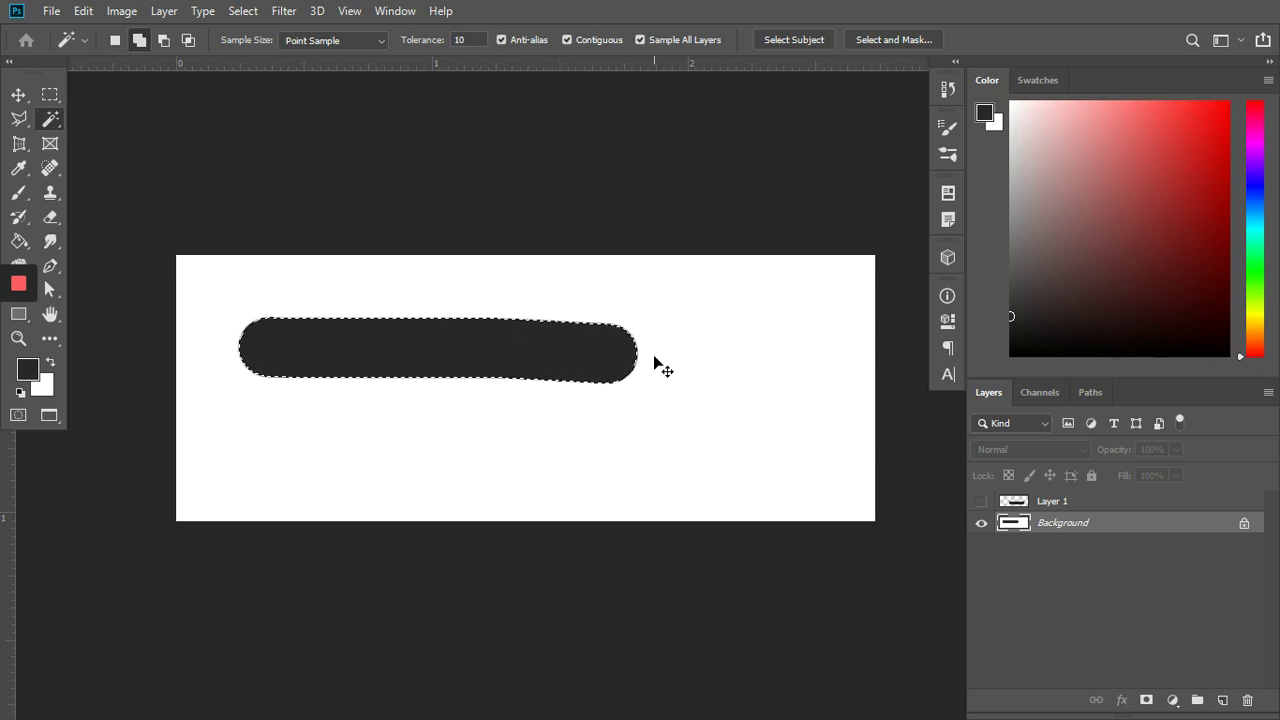
- Copy the selected stroke from the Background to a new layer
key("ctrl+j")
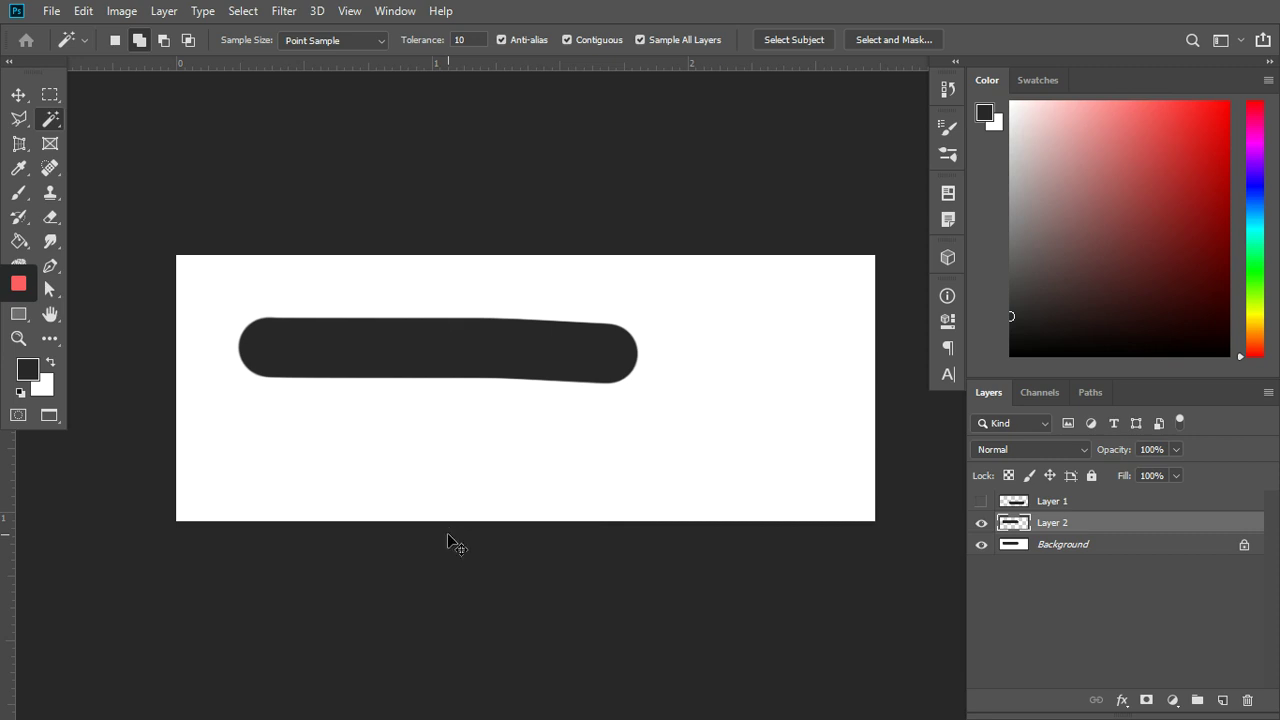
key("ctrl+z")
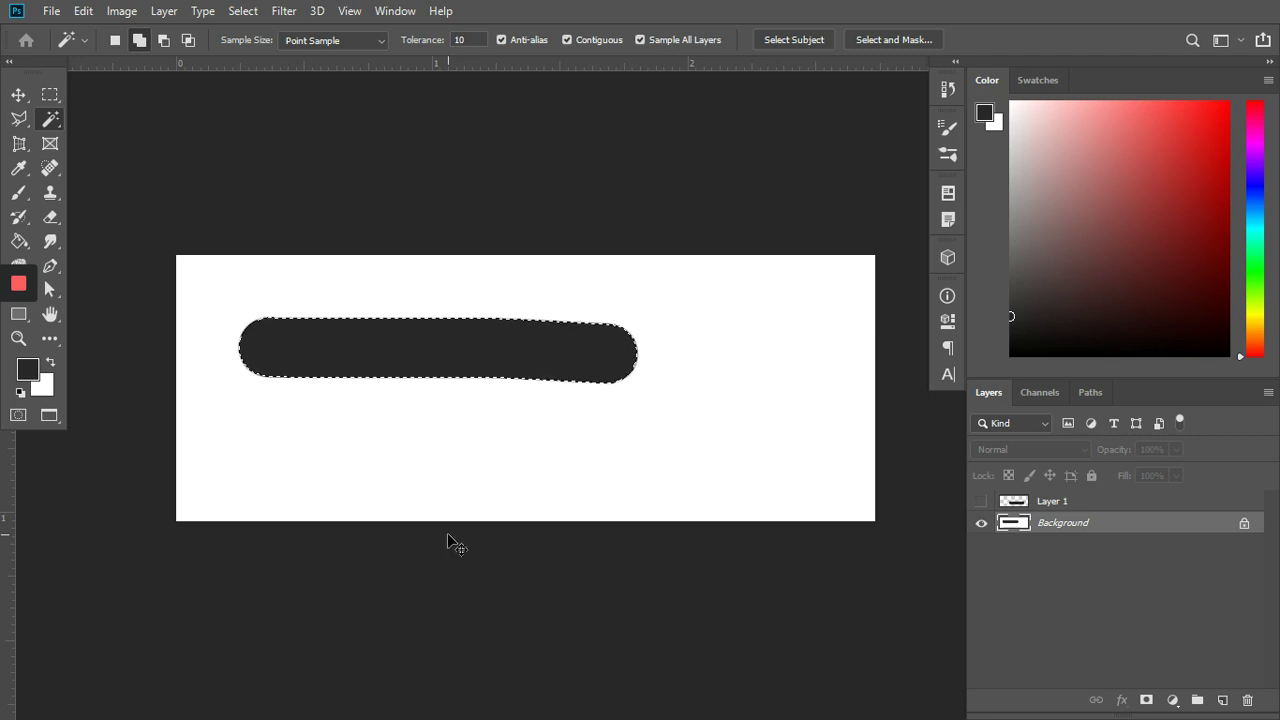
key("ctrl+j")
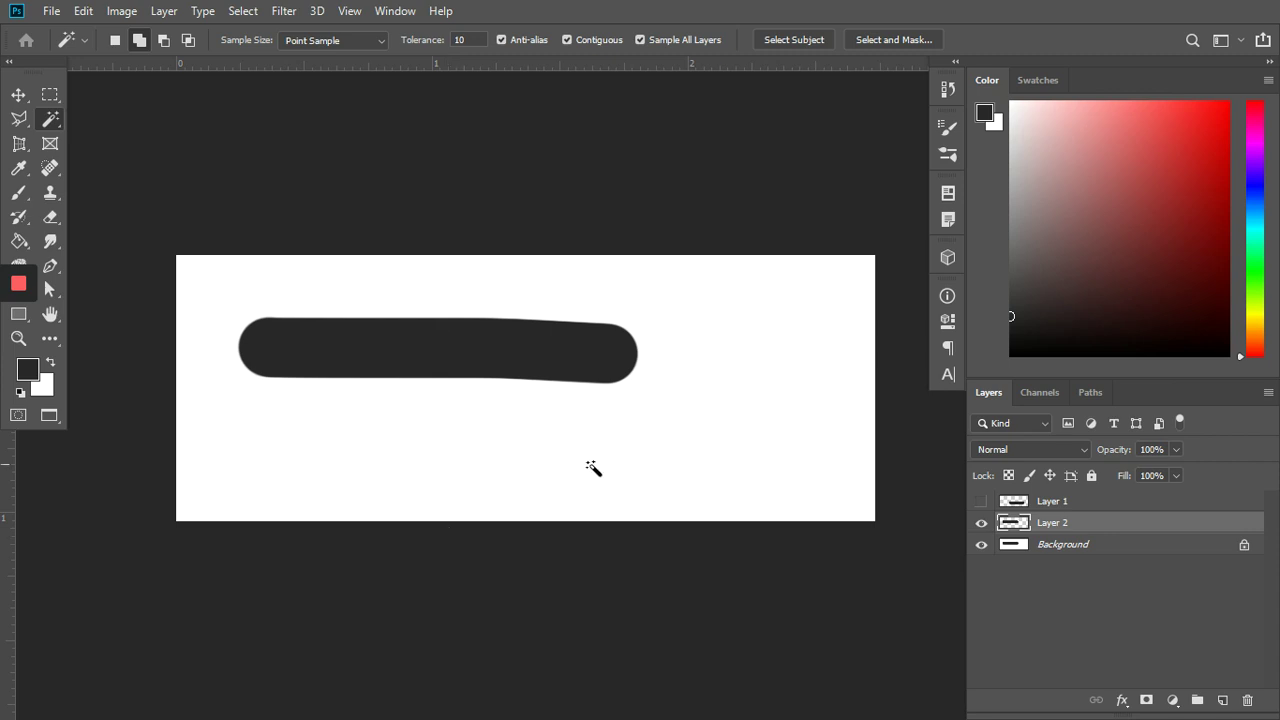
- Hide and reshow the Background layer, and move Layer 2's copied stroke down to the lower right of the canvas
left_click(982, 545)
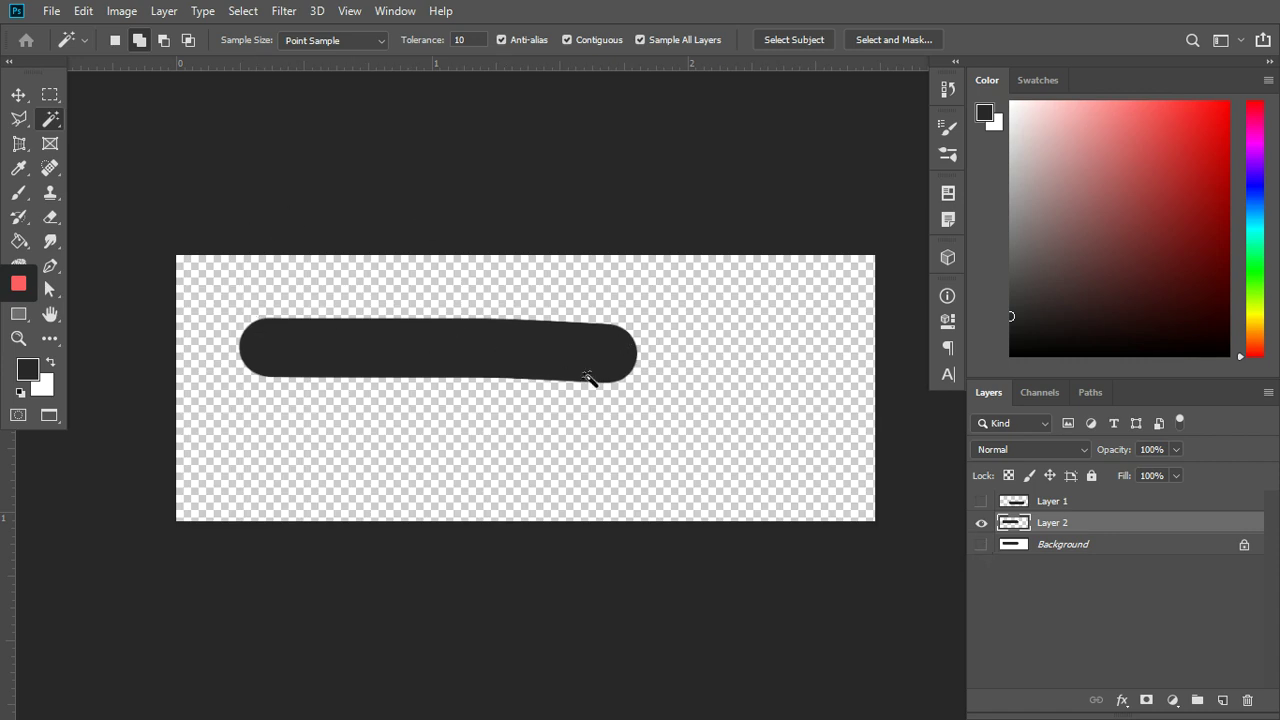
left_click(982, 545)
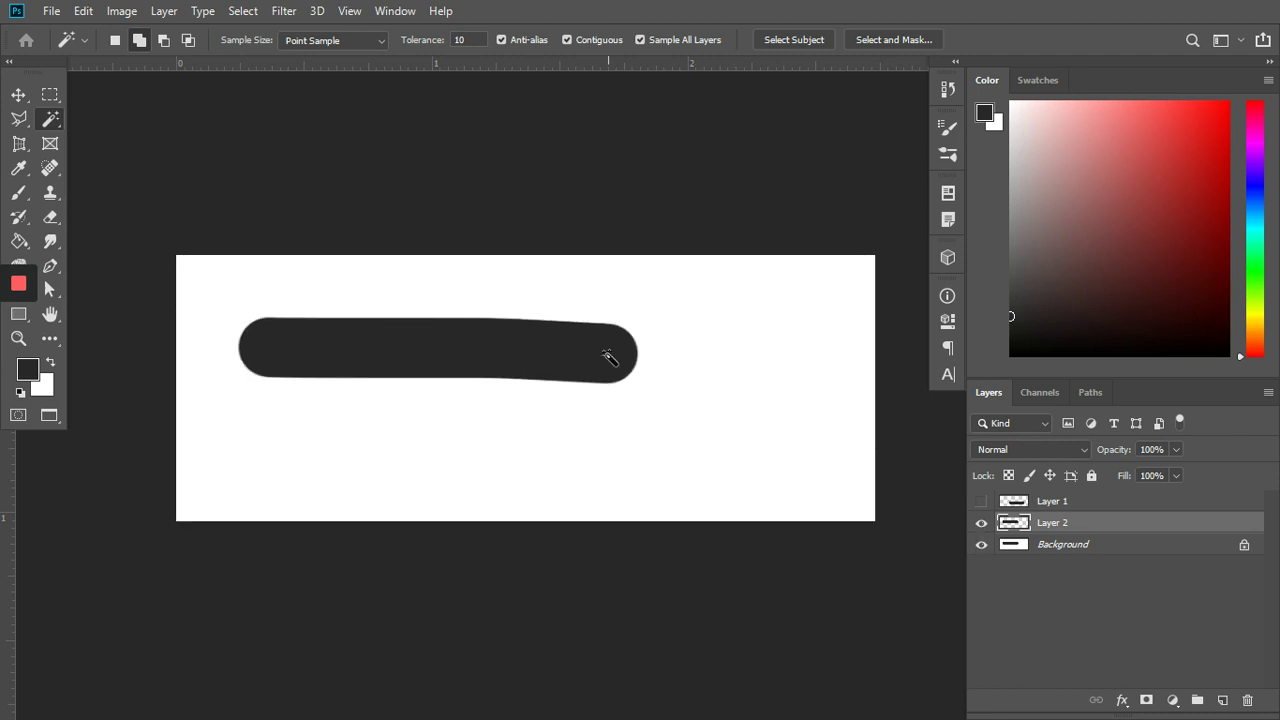
left_click(18, 95)
mouse_move(365, 334)
left_mouse_down()
mouse_move(520, 369)
mouse_move(471, 443)
mouse_move(598, 430)
mouse_move(575, 436)
left_mouse_up()
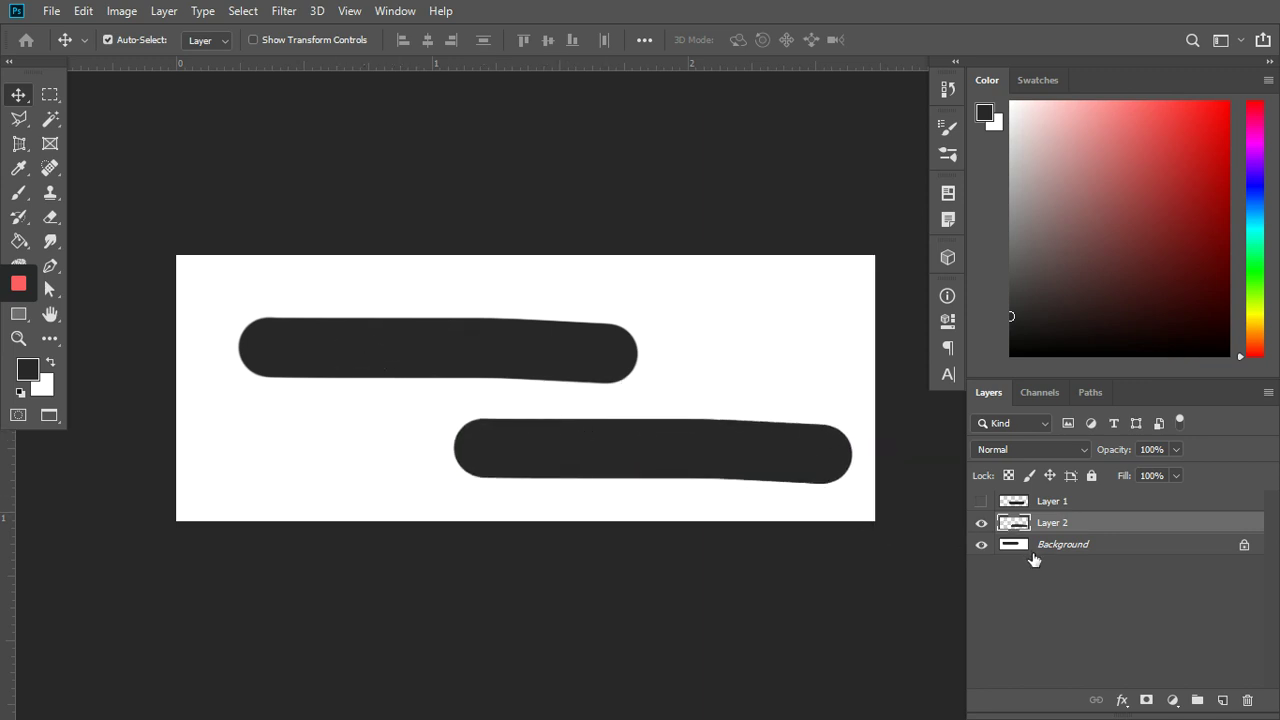
- Select the Background layer, move the floating toolbox clear of the canvas corner, and set the foreground color to a medium red
left_click(1010, 547)
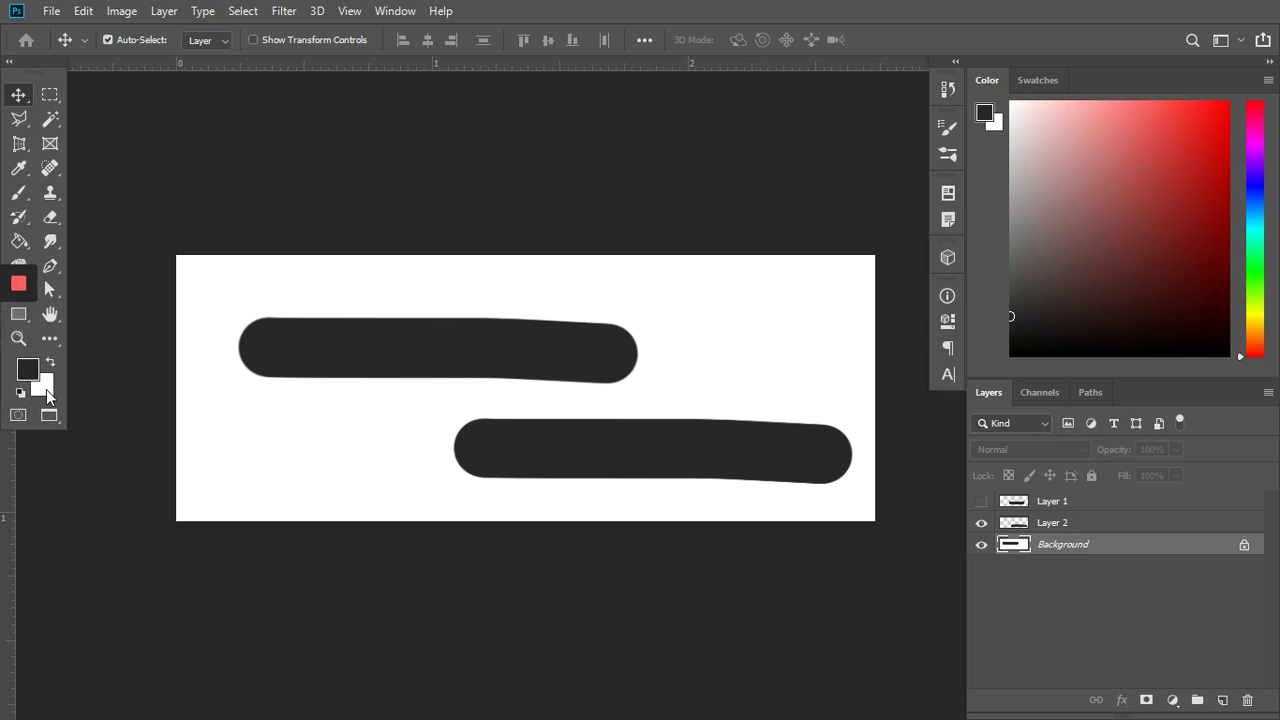
left_click_drag(35, 64, 103, 209)
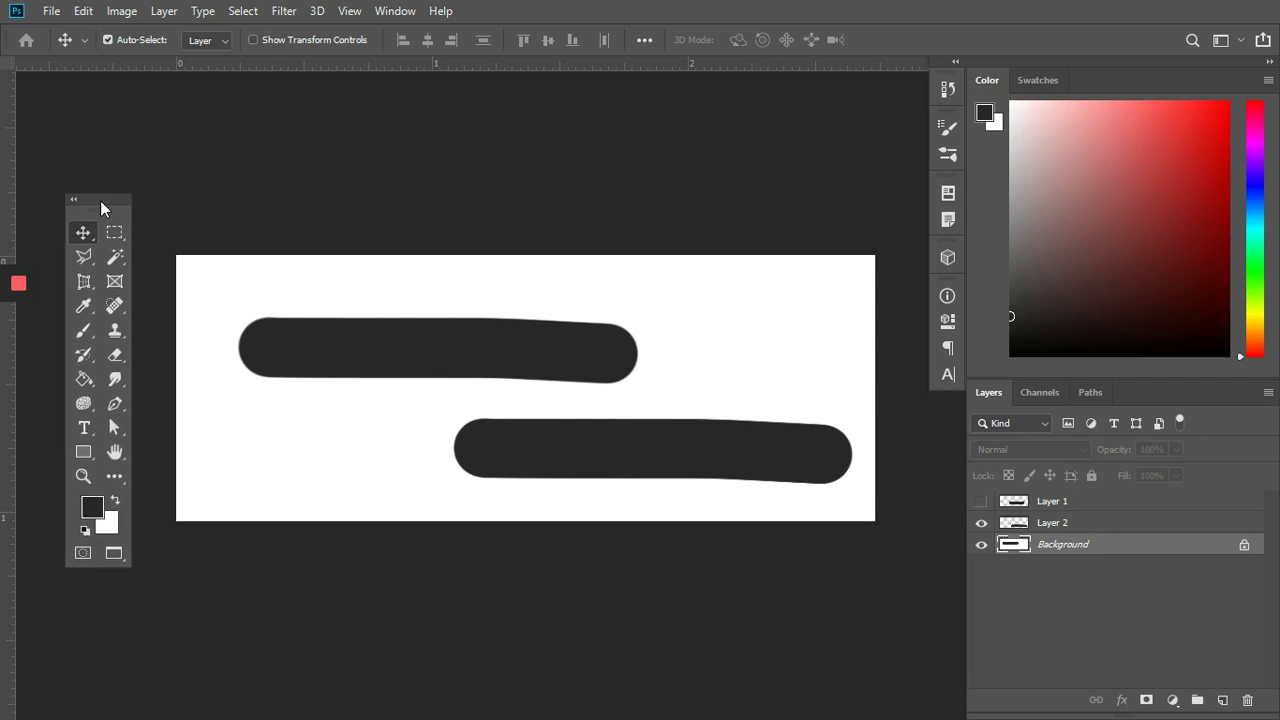
left_click(92, 508)
left_click(881, 351)
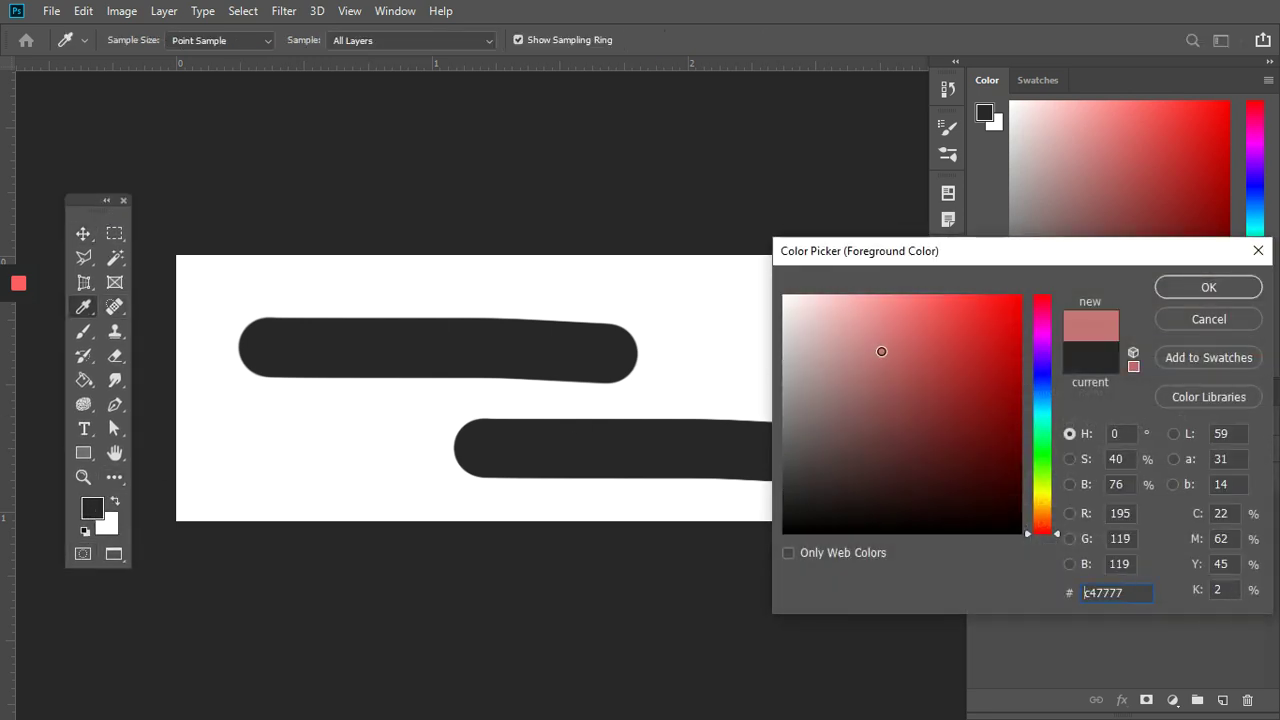
left_click(931, 343)
left_click(1208, 287)
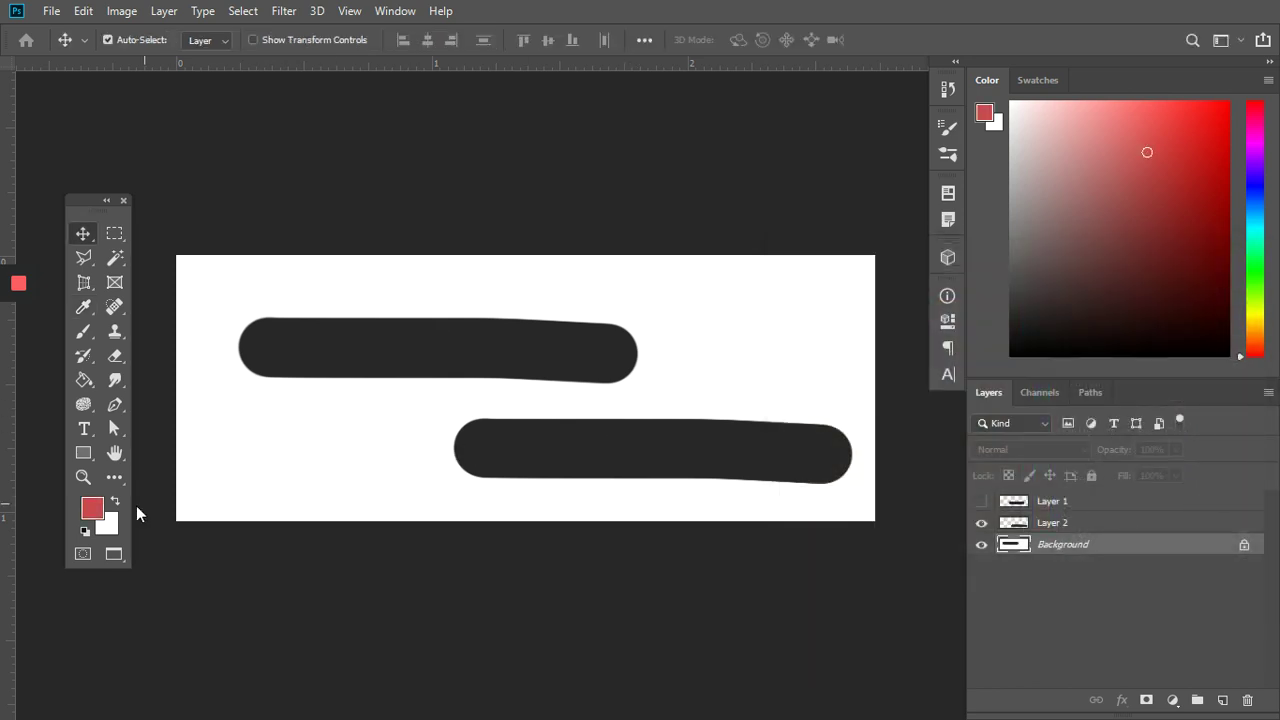
- Set the background color to the dark blue 392f9b
left_click(110, 528)
left_click(891, 364)
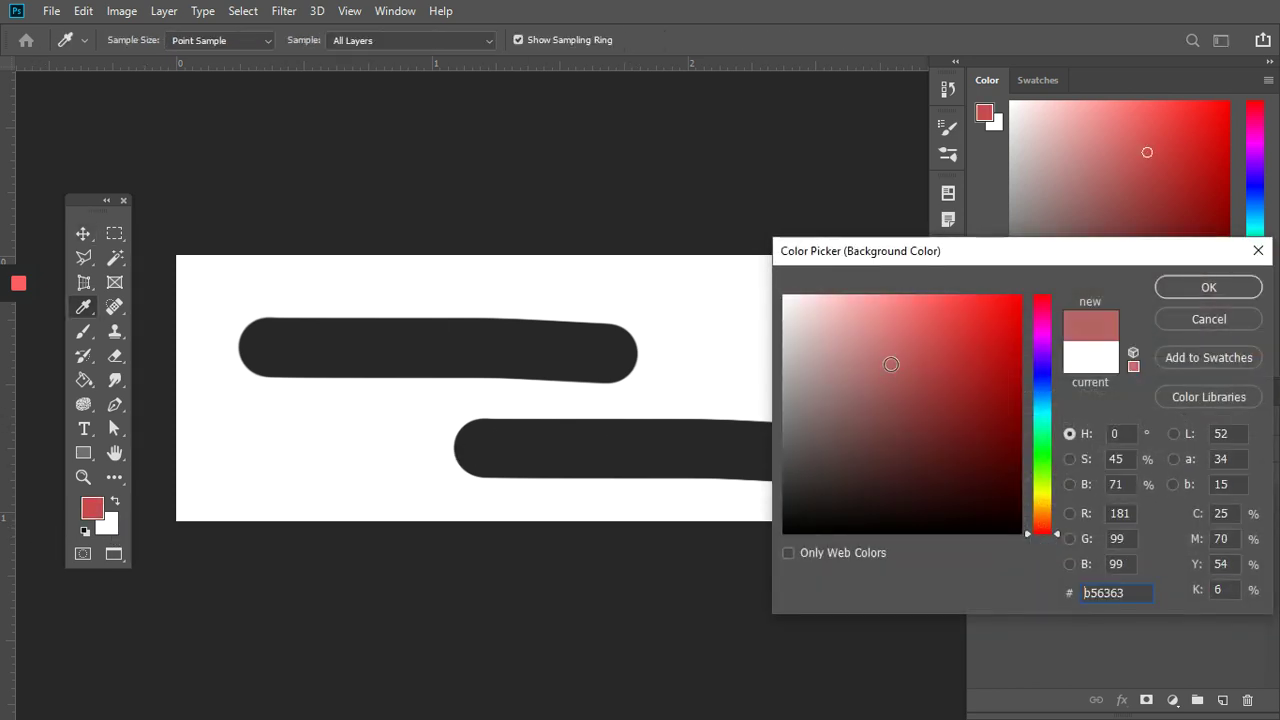
left_click(896, 399)
left_click(825, 381)
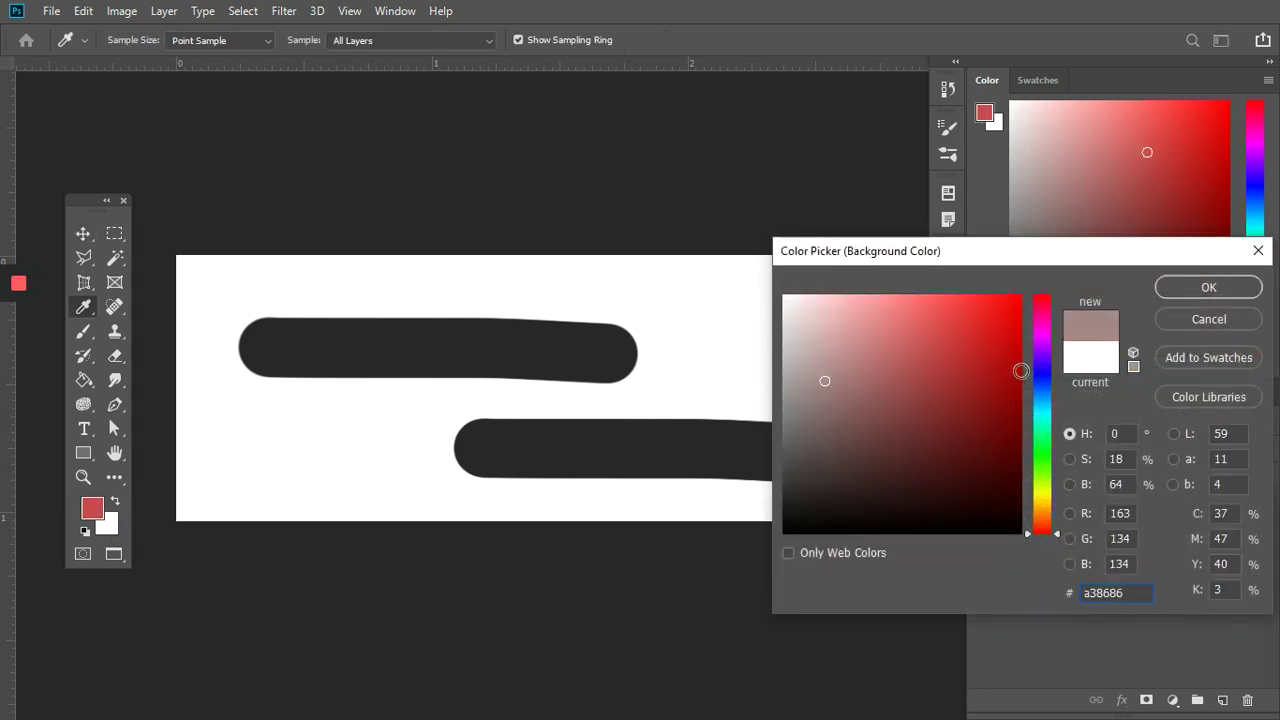
left_click(1041, 370)
left_click(949, 388)
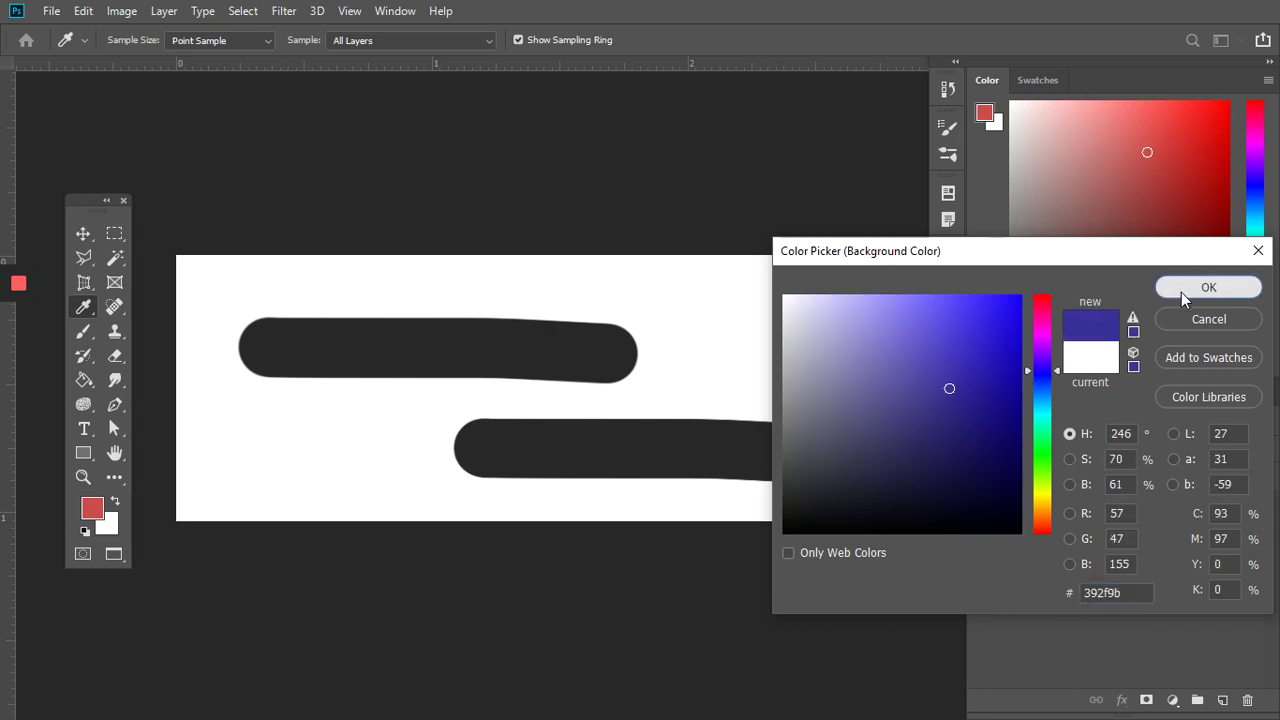
left_click(1183, 290)
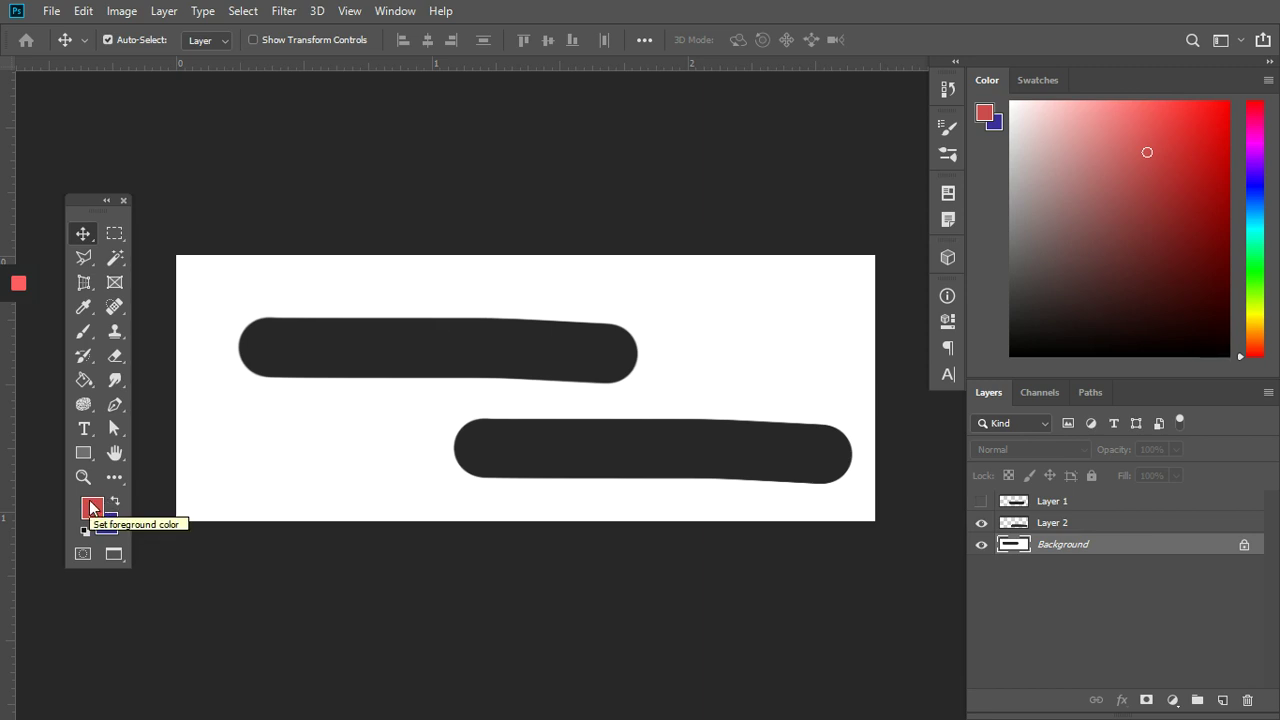
- Fill the Background layer with the red foreground color, refill it with the blue background color, and undo both fills
key("alt+BackSpace")
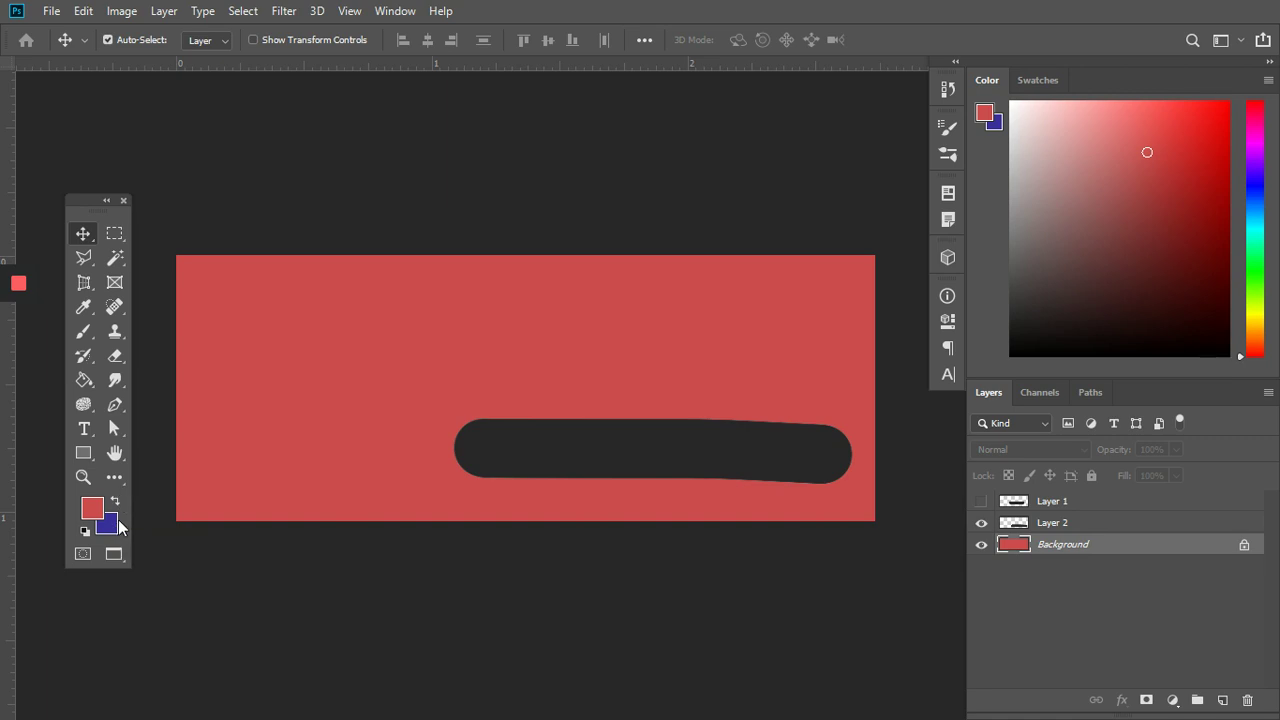
key("ctrl+BackSpace")
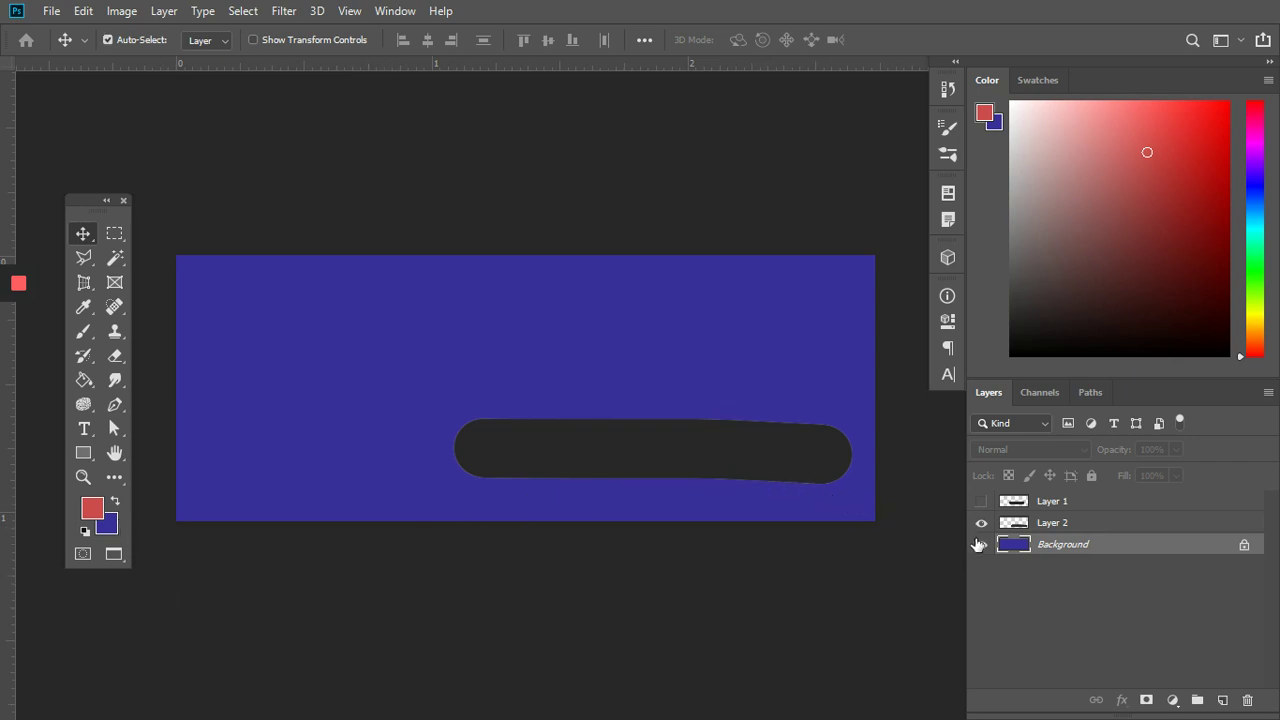
key("ctrl+z")
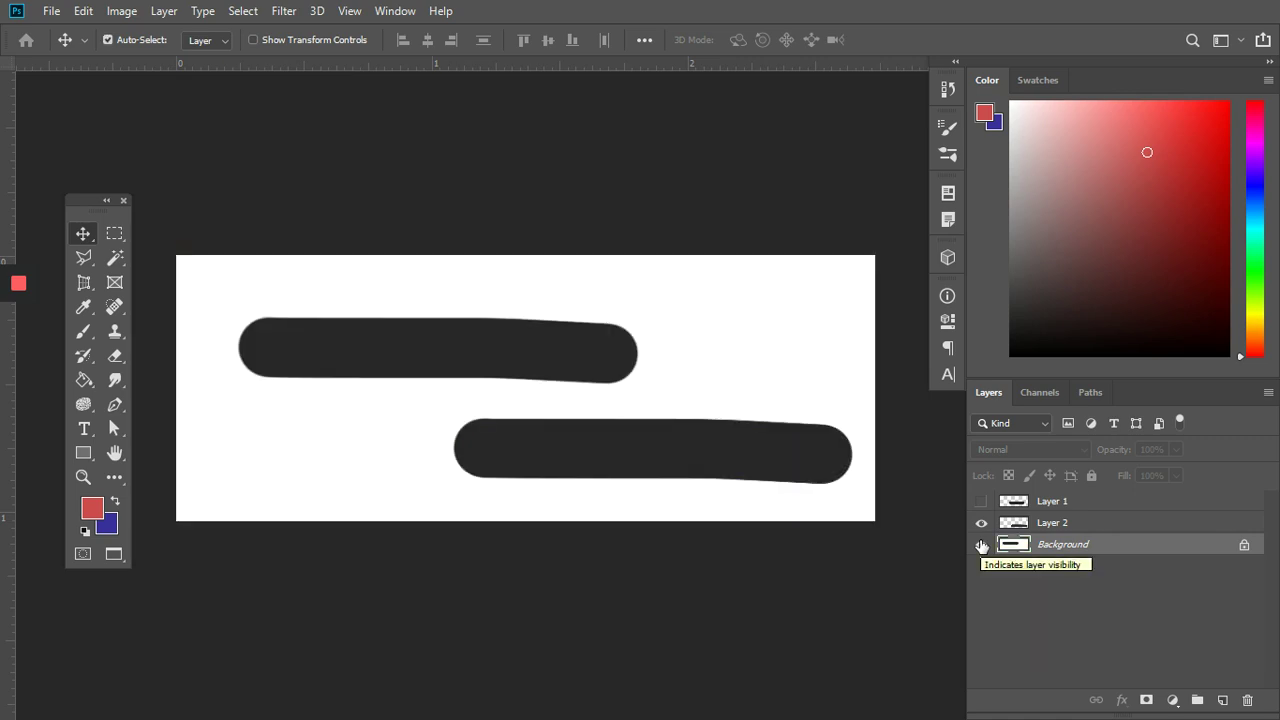
- Fill Layer 2 with the red foreground color
left_click(1087, 525)
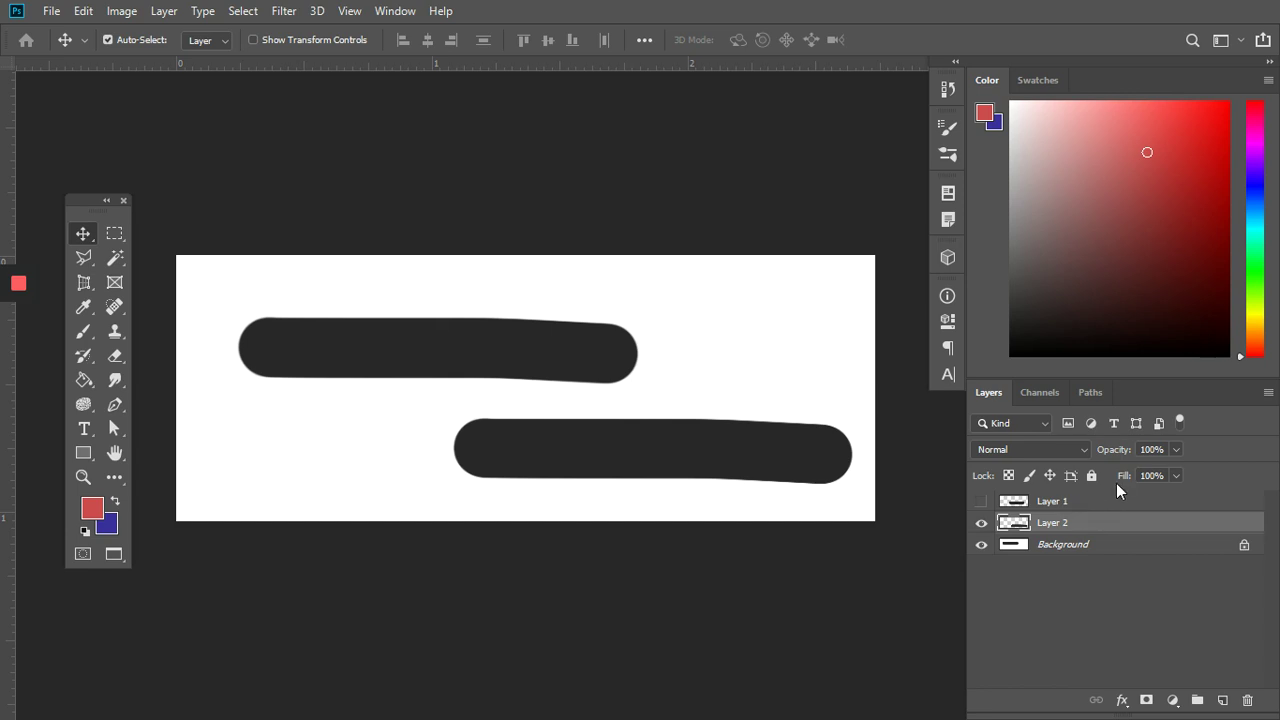
key("alt+BackSpace")
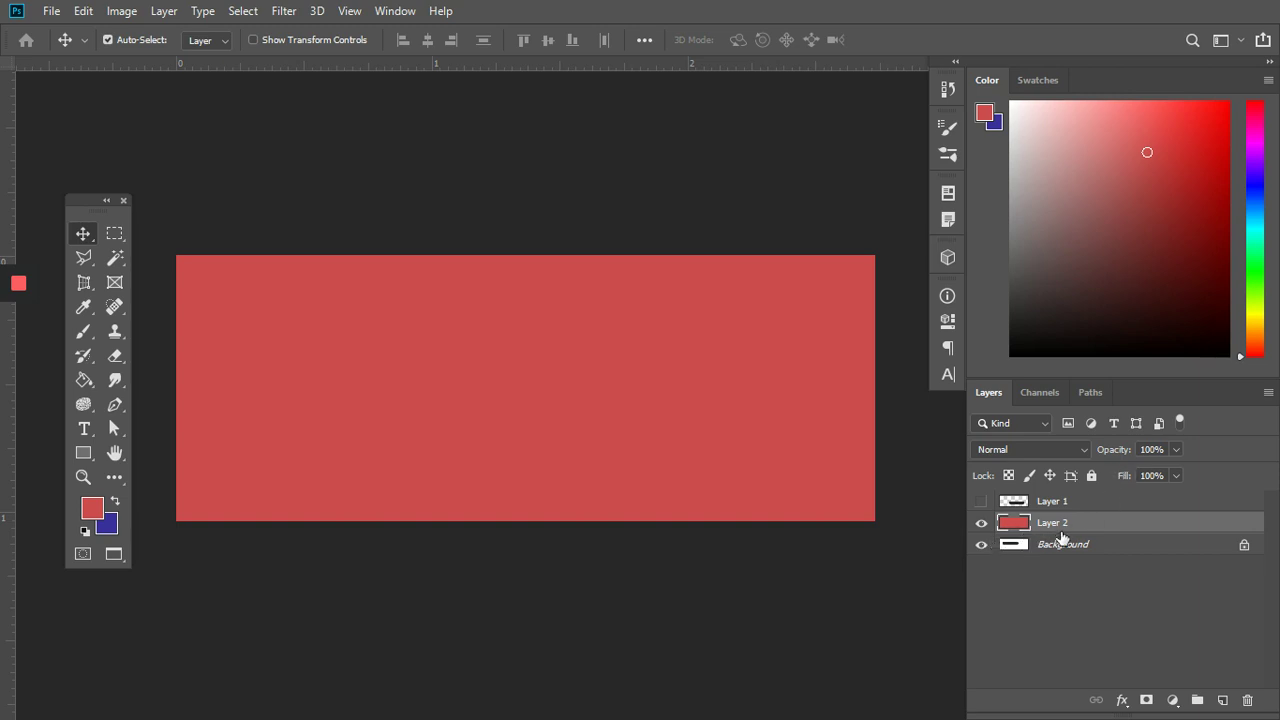
- Unlock the Background layer and move it above the red-filled Layer 2 in the layer order
left_click_drag(1060, 545, 1108, 546)
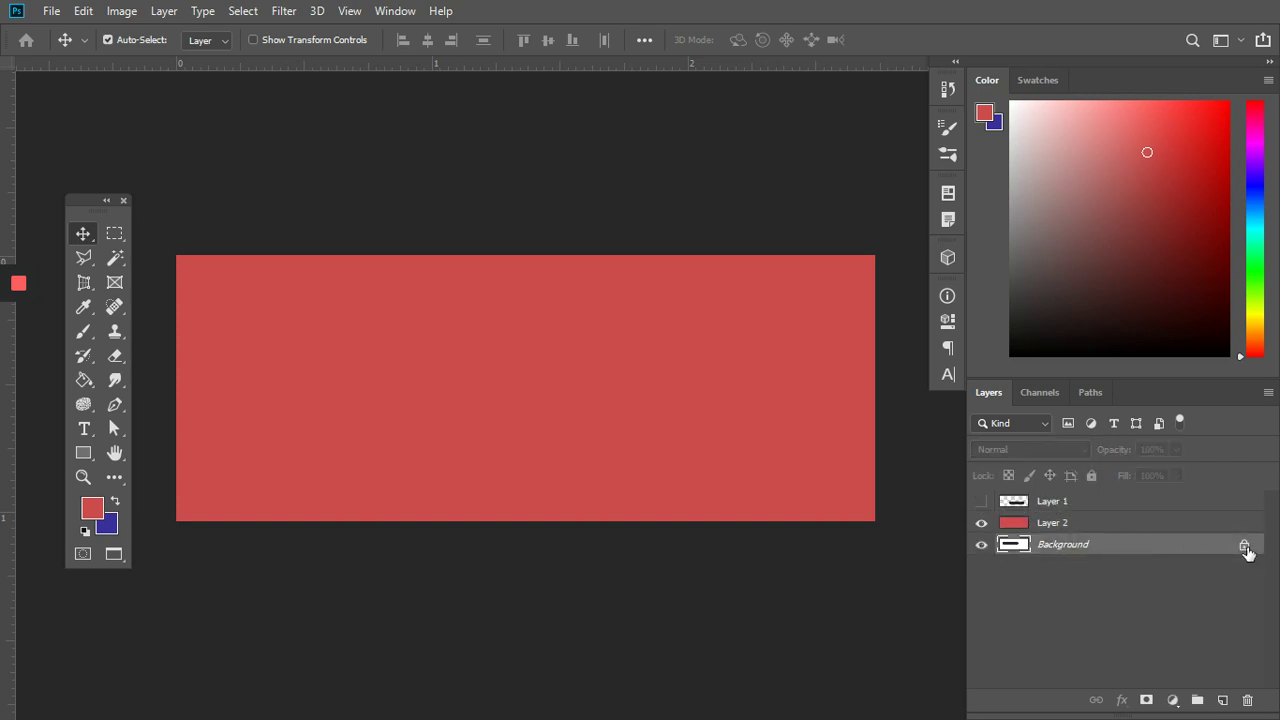
left_click(1244, 546)
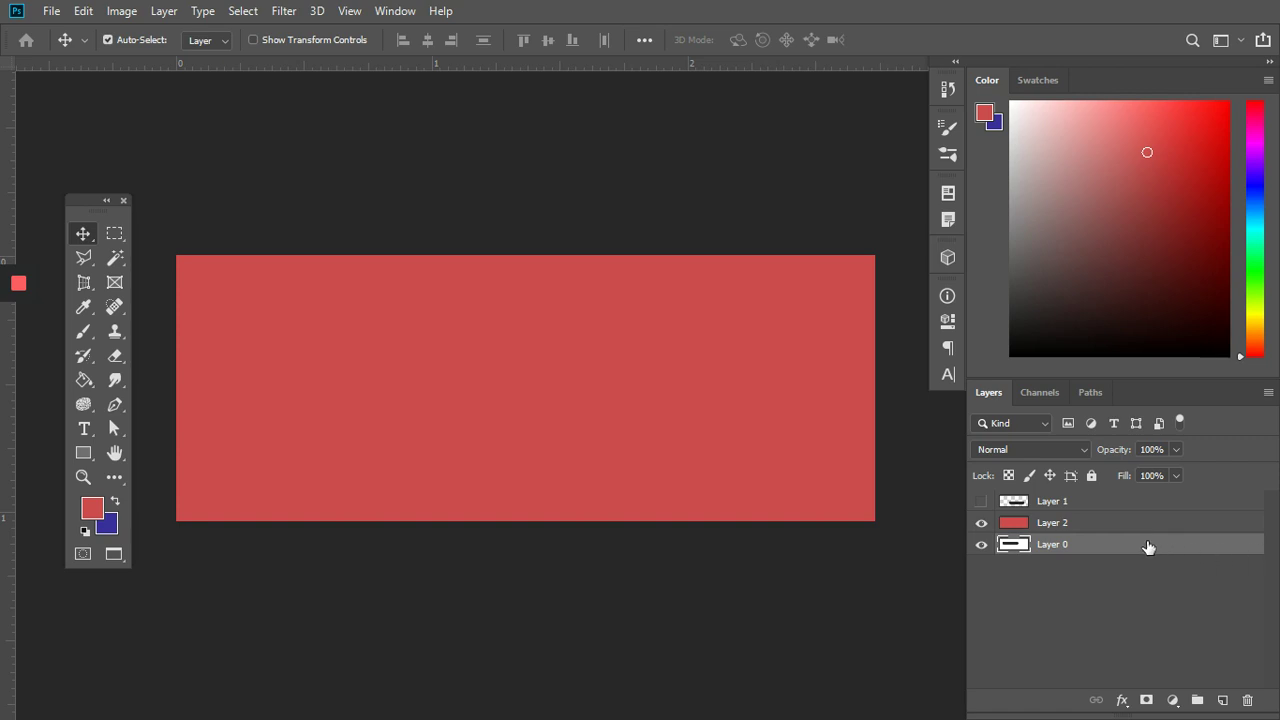
left_click_drag(1148, 547, 1153, 540)
left_click_drag(1130, 546, 1134, 515)
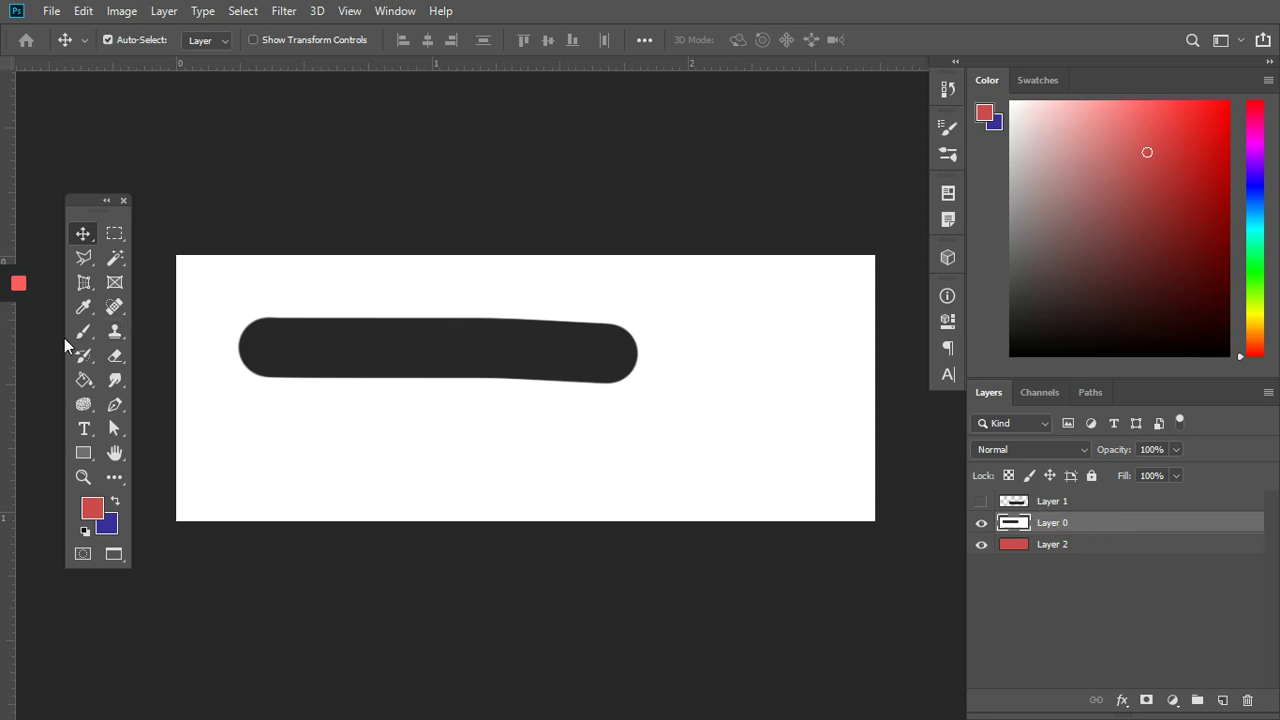
- Erase the right part of Layer 0 with the Eraser tool, hiding Layer 2 and widening the erased area along its edge
left_click(116, 358)
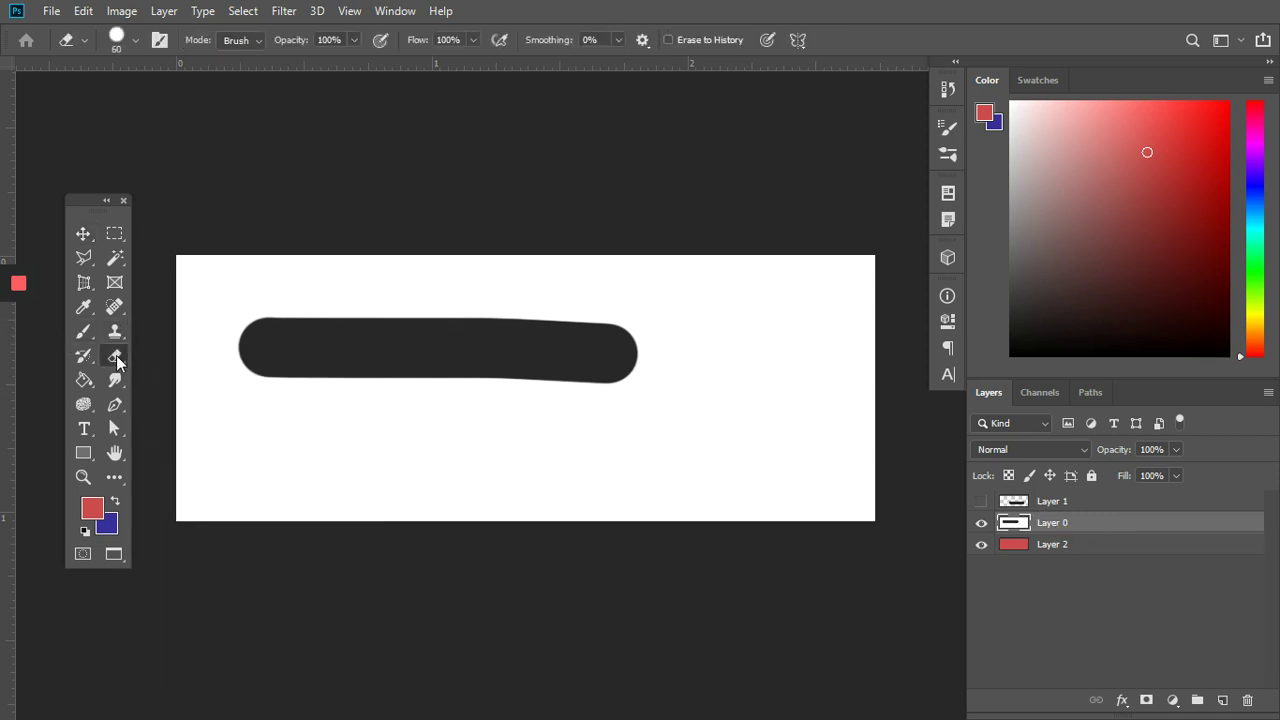
right_click(116, 358)
left_click(158, 355)
mouse_move(771, 350)
left_mouse_down()
mouse_move(811, 384)
mouse_move(816, 364)
mouse_move(824, 421)
mouse_move(843, 411)
mouse_move(818, 409)
mouse_move(833, 470)
mouse_move(839, 452)
mouse_move(883, 496)
mouse_move(875, 420)
mouse_move(871, 529)
mouse_move(856, 437)
mouse_move(783, 478)
mouse_move(824, 537)
mouse_move(845, 384)
mouse_move(895, 350)
mouse_move(881, 354)
mouse_move(878, 326)
mouse_move(914, 300)
mouse_move(718, 234)
mouse_move(754, 284)
mouse_move(789, 274)
mouse_move(800, 298)
mouse_move(785, 274)
mouse_move(827, 280)
mouse_move(768, 328)
mouse_move(805, 384)
mouse_move(796, 479)
mouse_move(760, 440)
mouse_move(801, 487)
mouse_move(705, 182)
mouse_move(749, 554)
left_mouse_up()
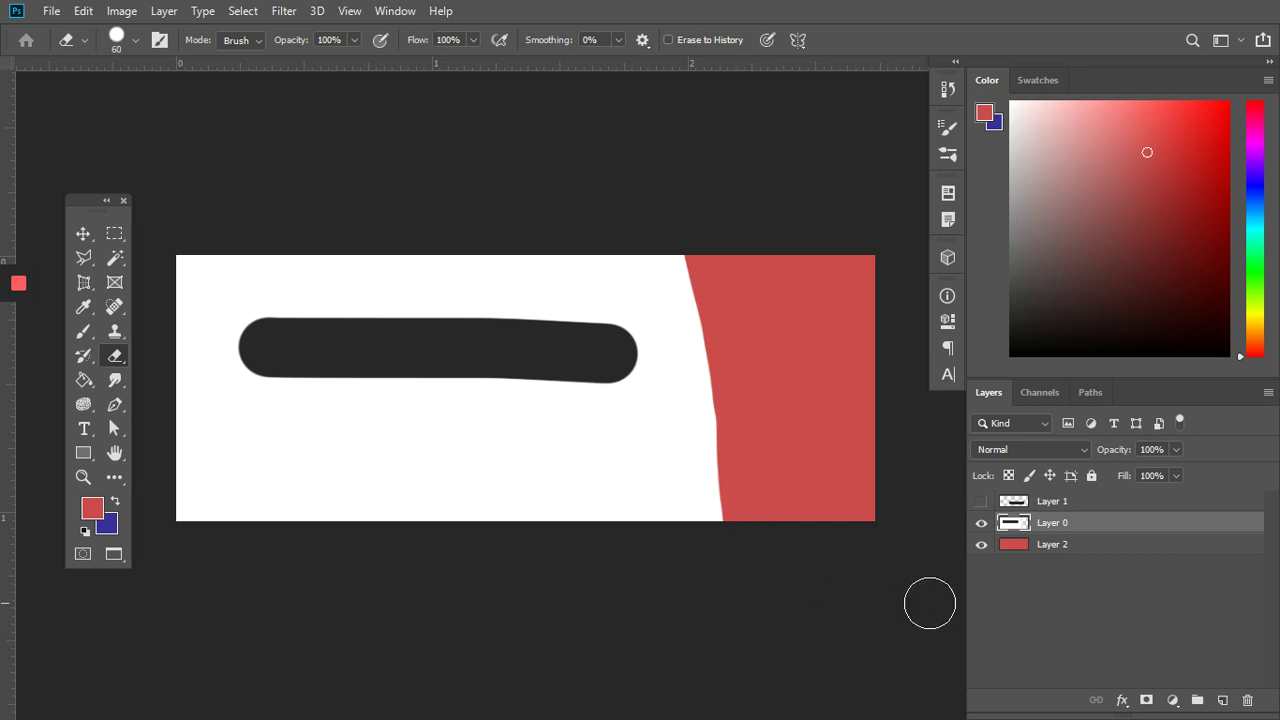
left_click(981, 545)
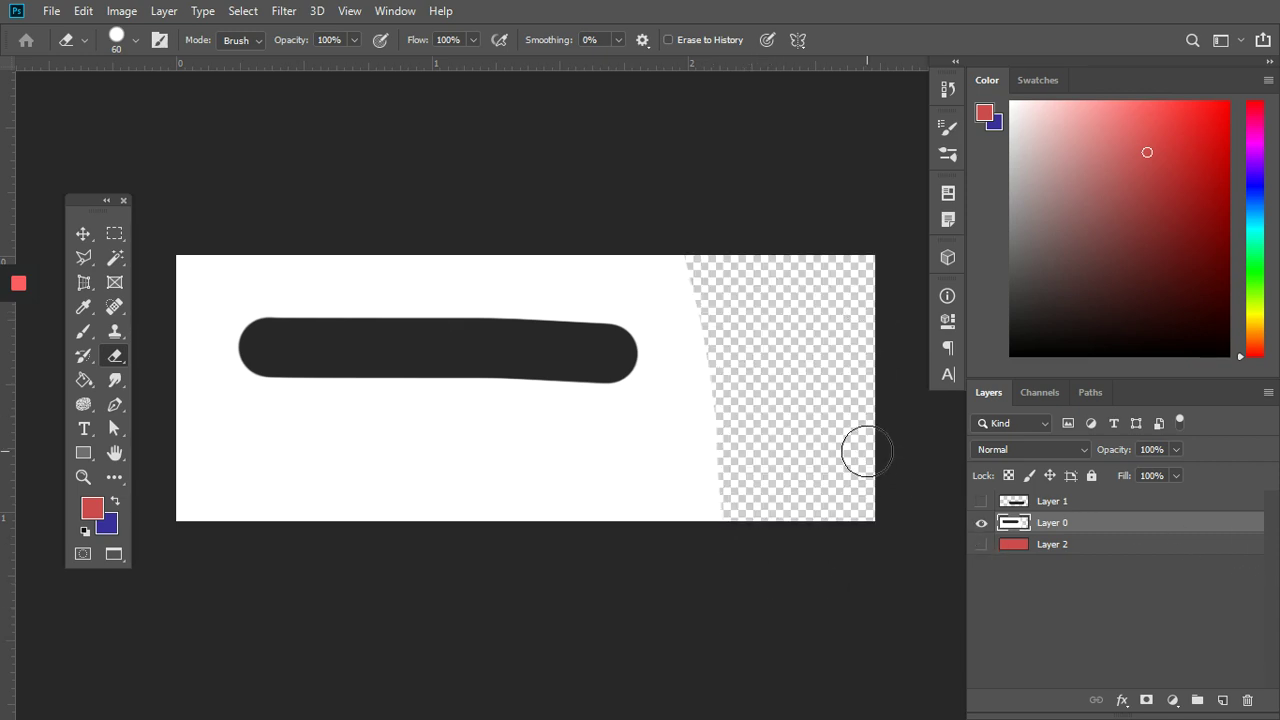
left_click_drag(702, 245, 697, 531)
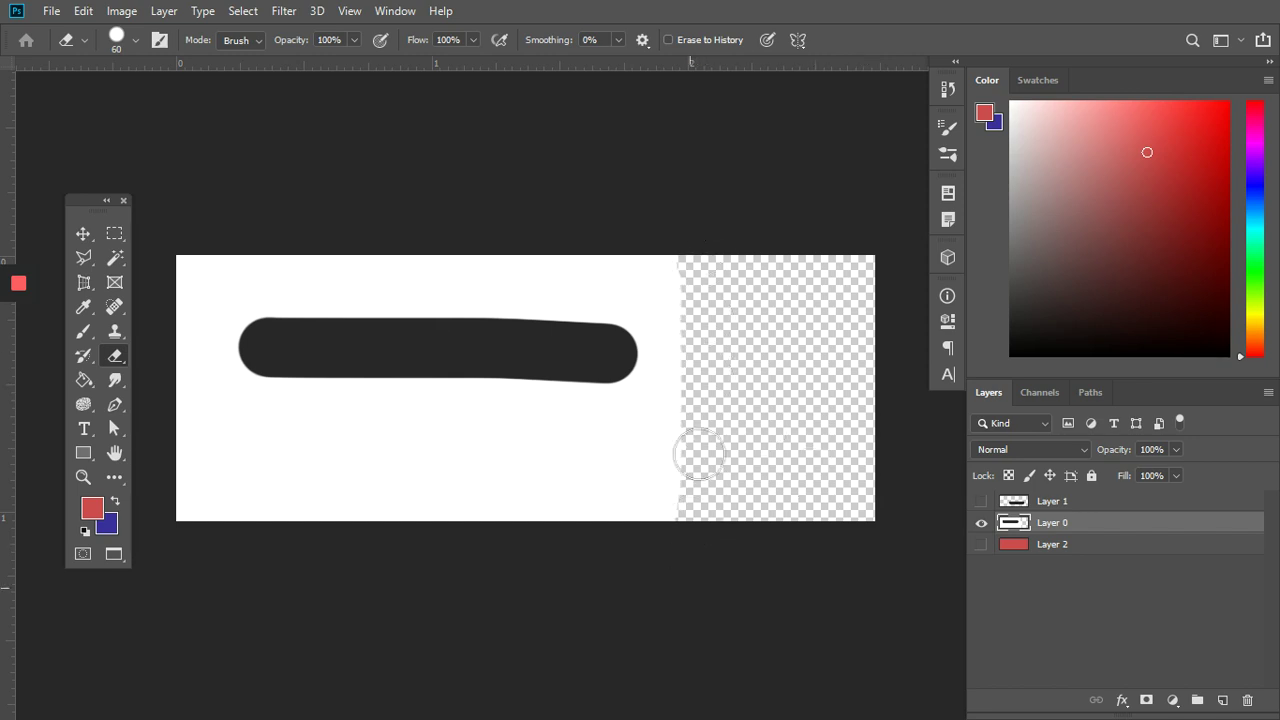
left_click_drag(703, 243, 666, 543)
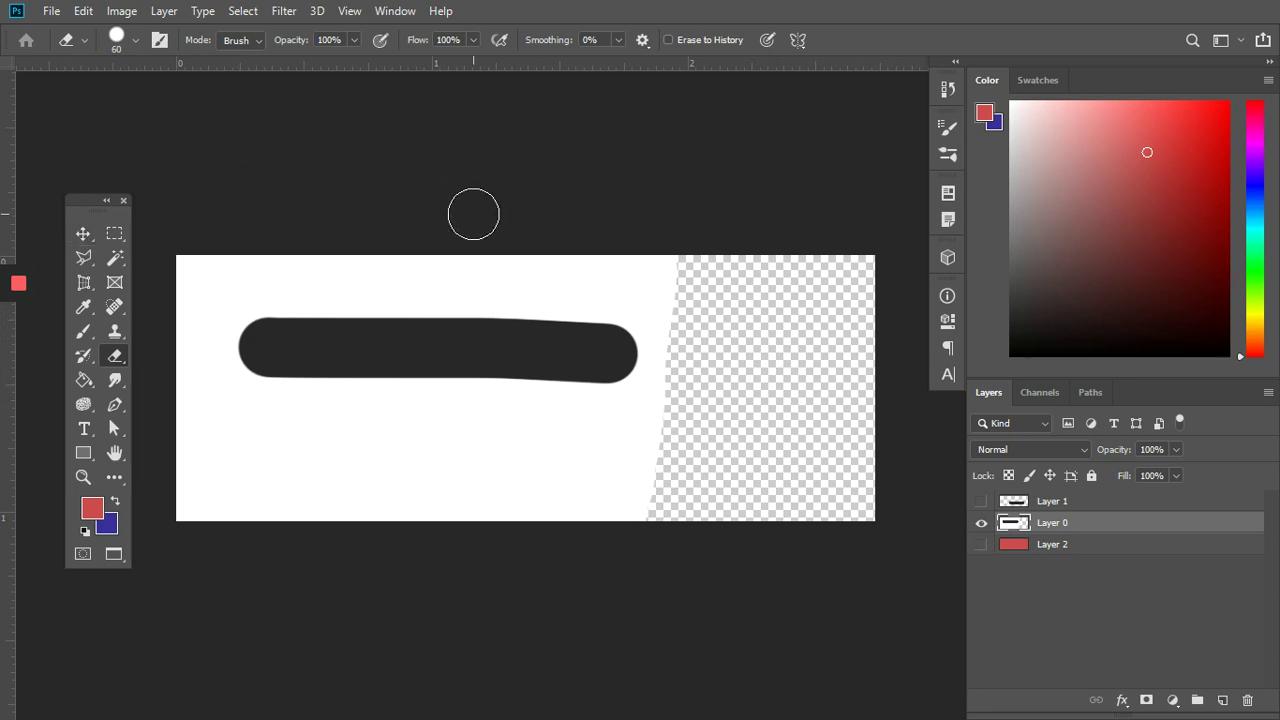
- Return to the standard screen mode and switch to the open Unsplash photo of the woman in a yoga pose
key("f")
key("f")
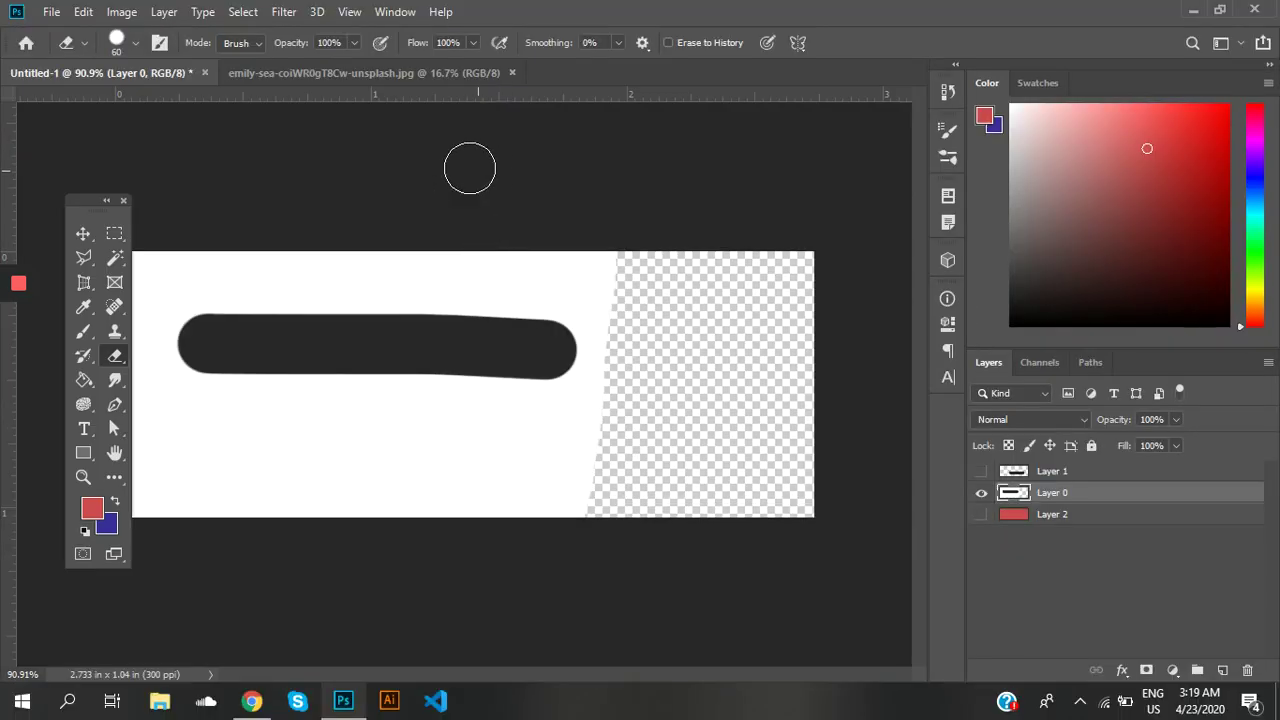
left_click(373, 76)
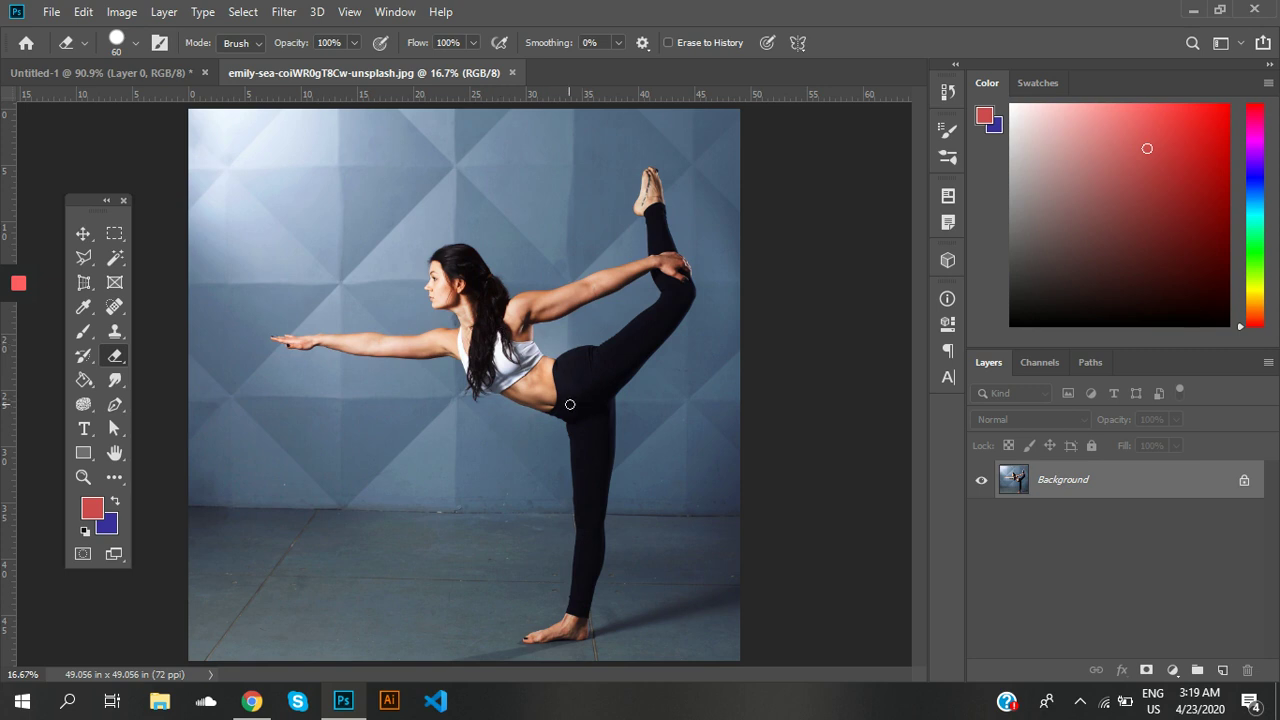
- Make a wide rectangular selection around the woman's upper body and add a smaller rectangle extending below its lower edge
left_click(113, 236)
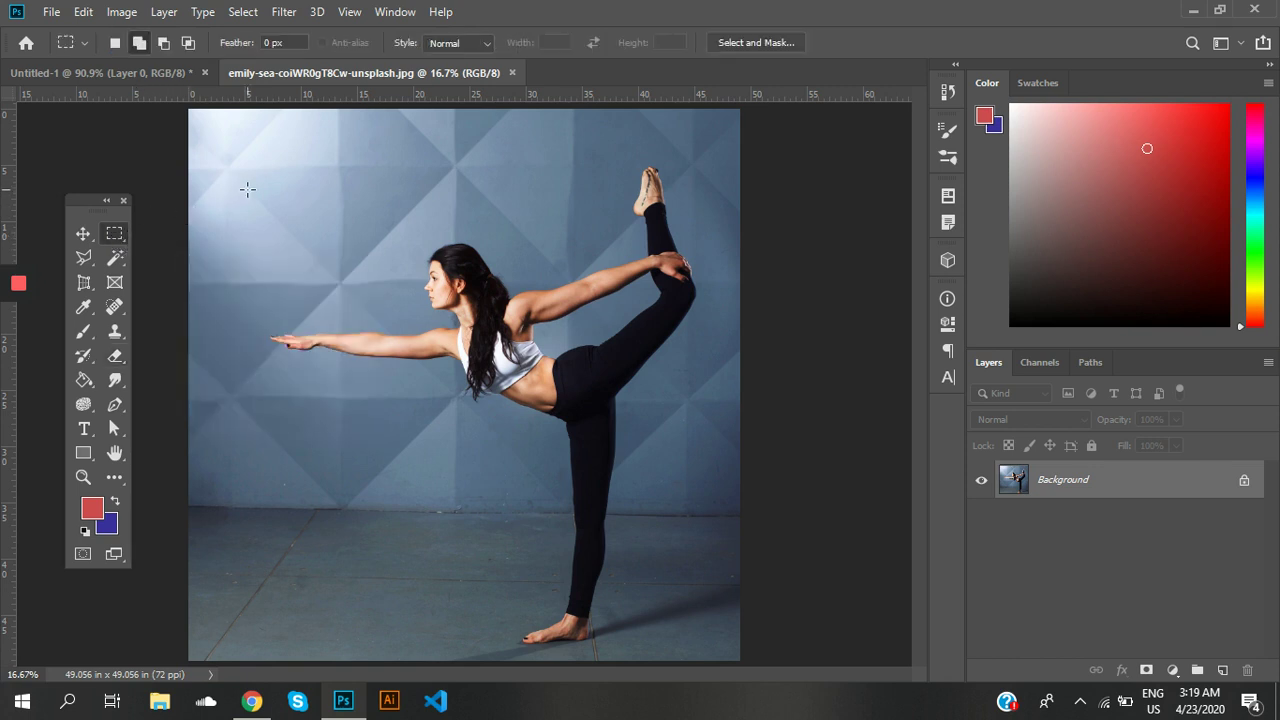
left_click_drag(246, 188, 706, 292)
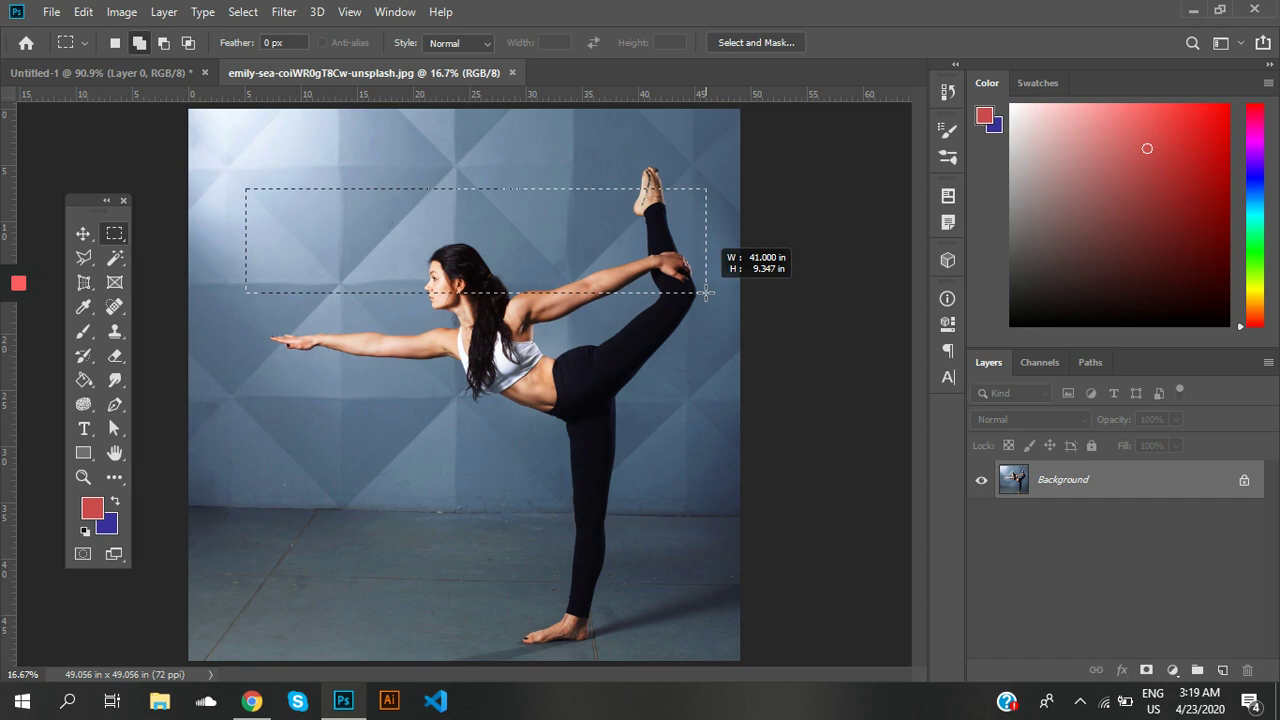
left_click_drag(706, 292, 603, 349)
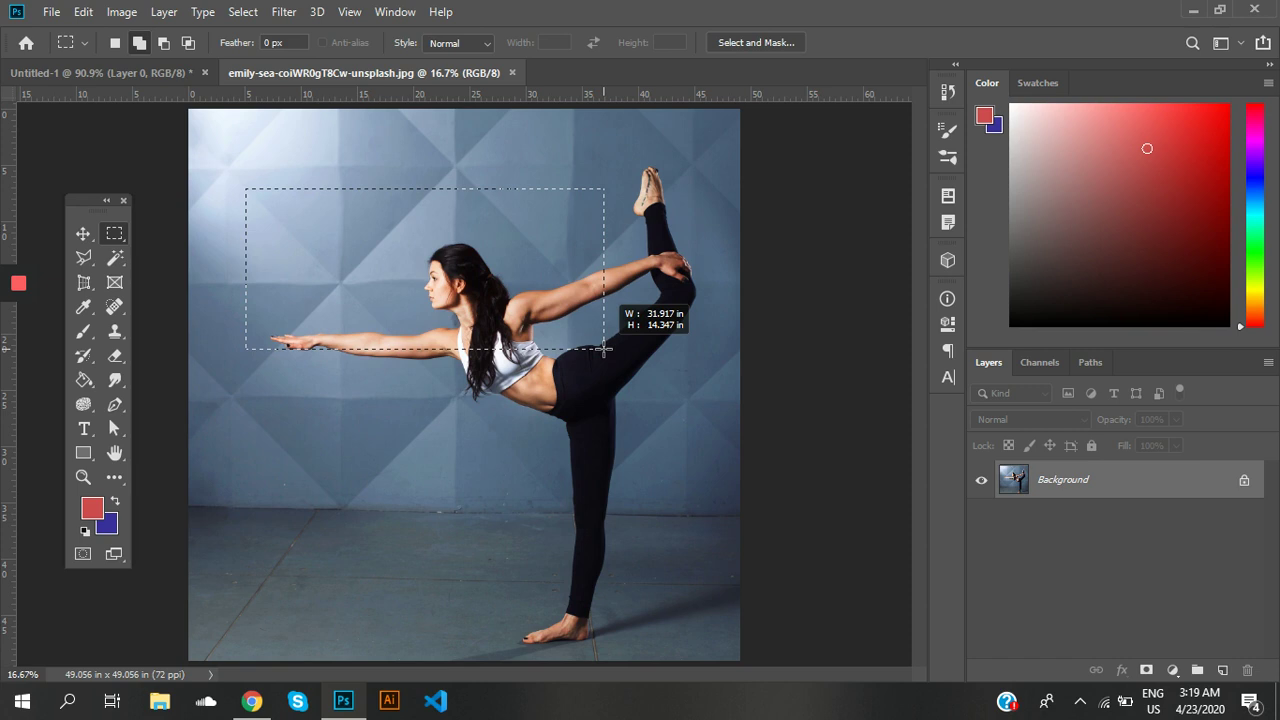
left_click_drag(603, 349, 834, 419)
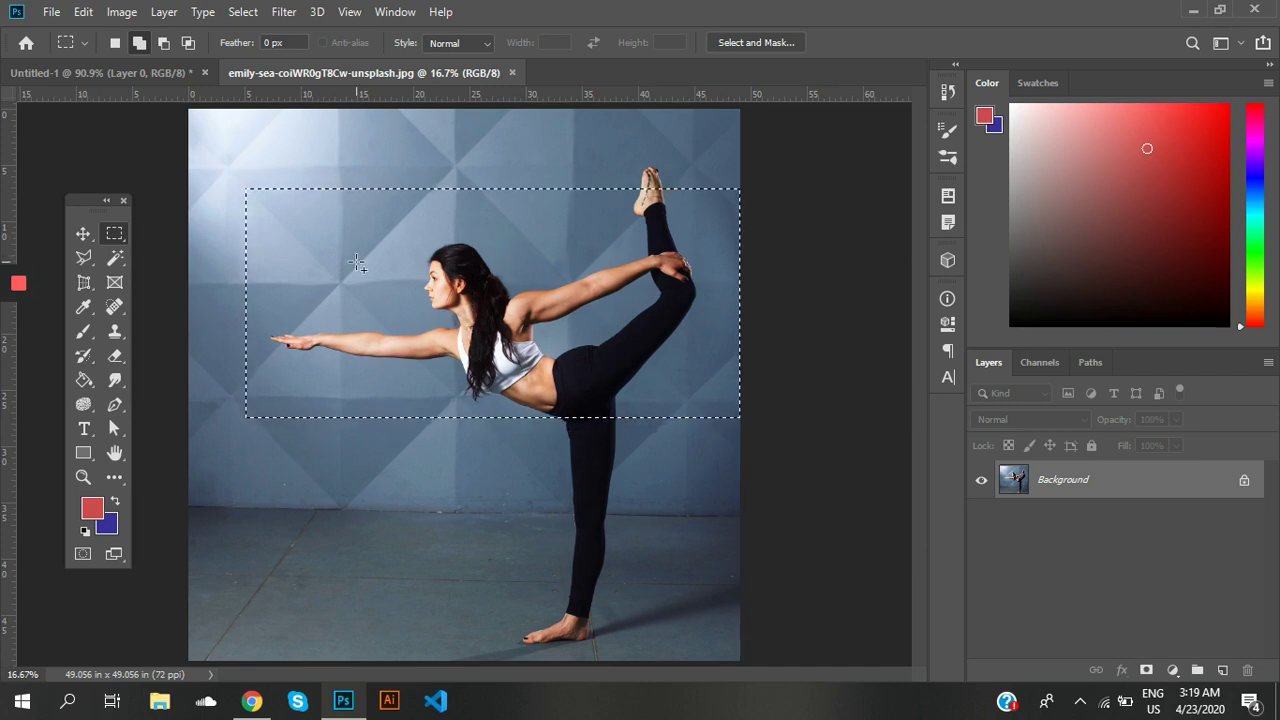
left_click_drag(356, 262, 502, 452)
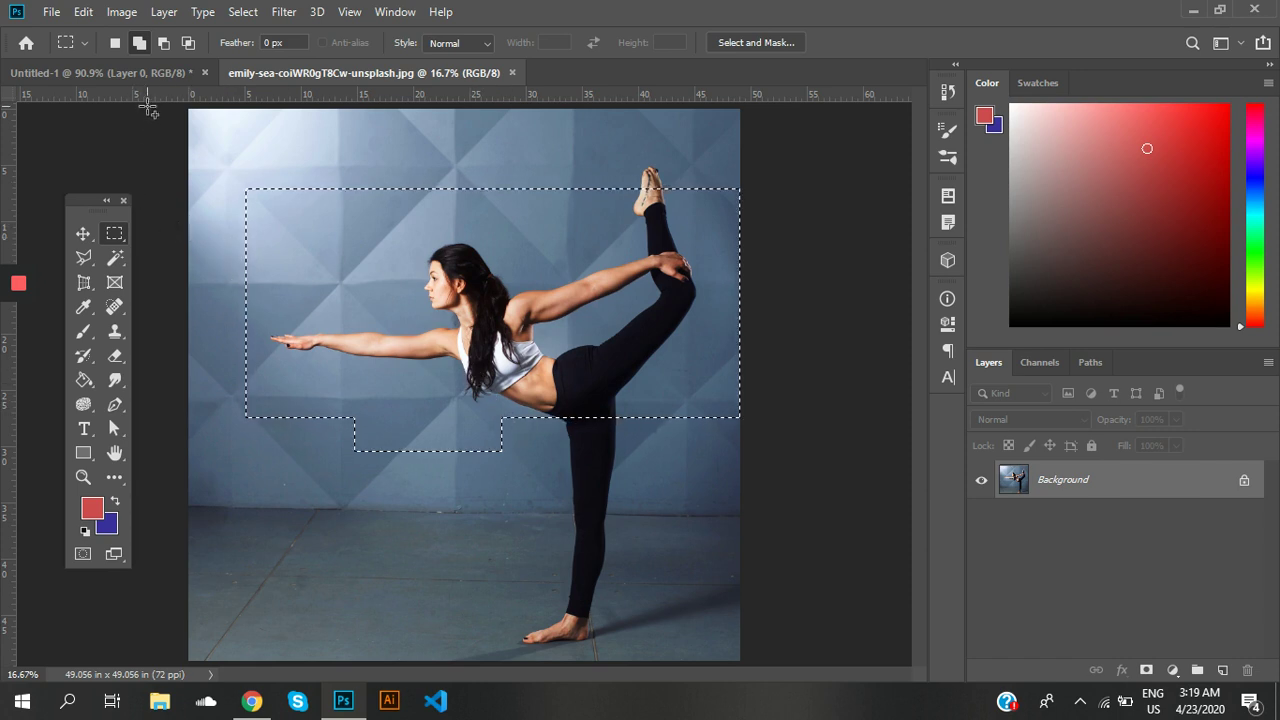
- Replace the selection with a new rectangle over the floor and standing leg, and add a rectangle overlapping its upper edge
left_click(115, 42)
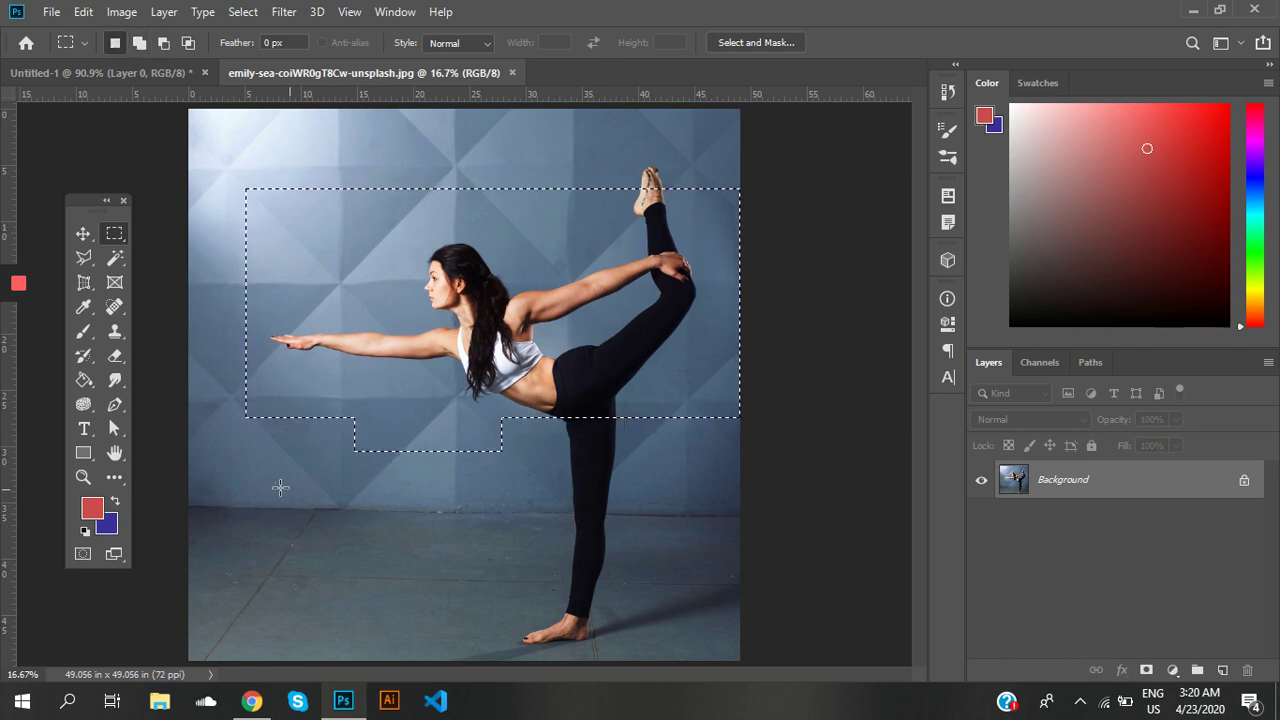
left_click_drag(278, 467, 613, 607)
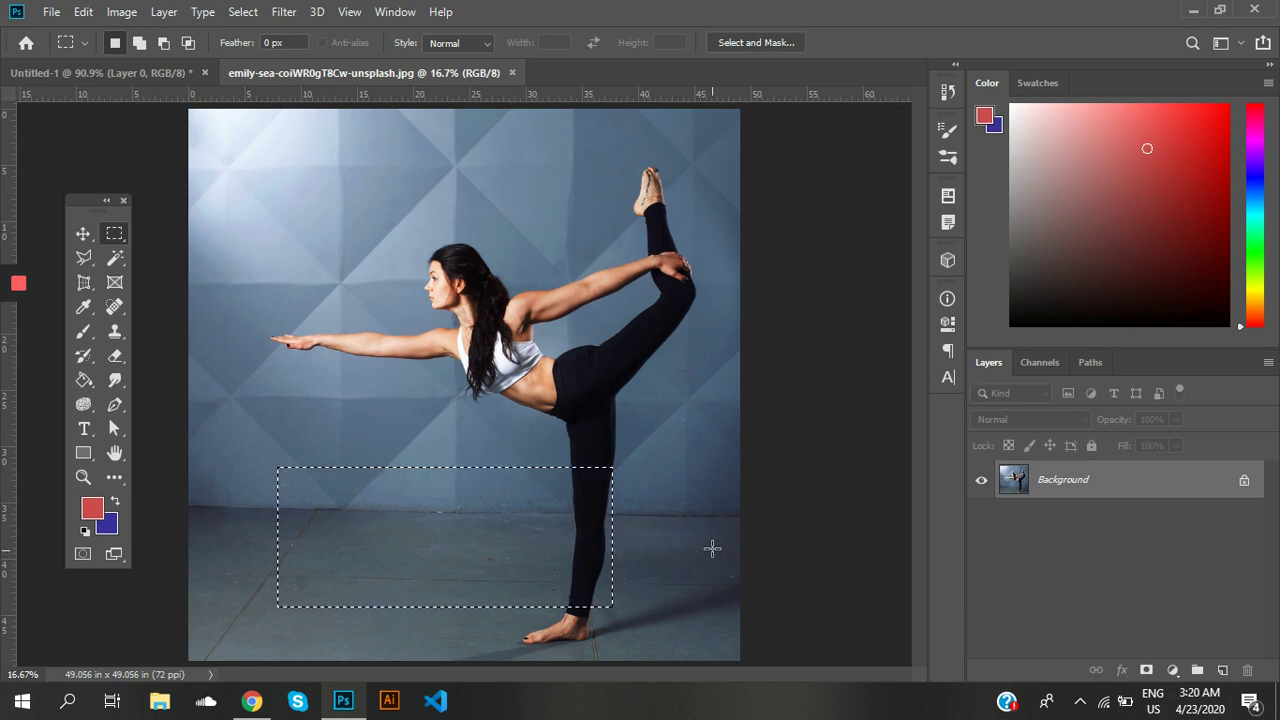
left_click(142, 41)
left_click_drag(400, 341, 535, 487)
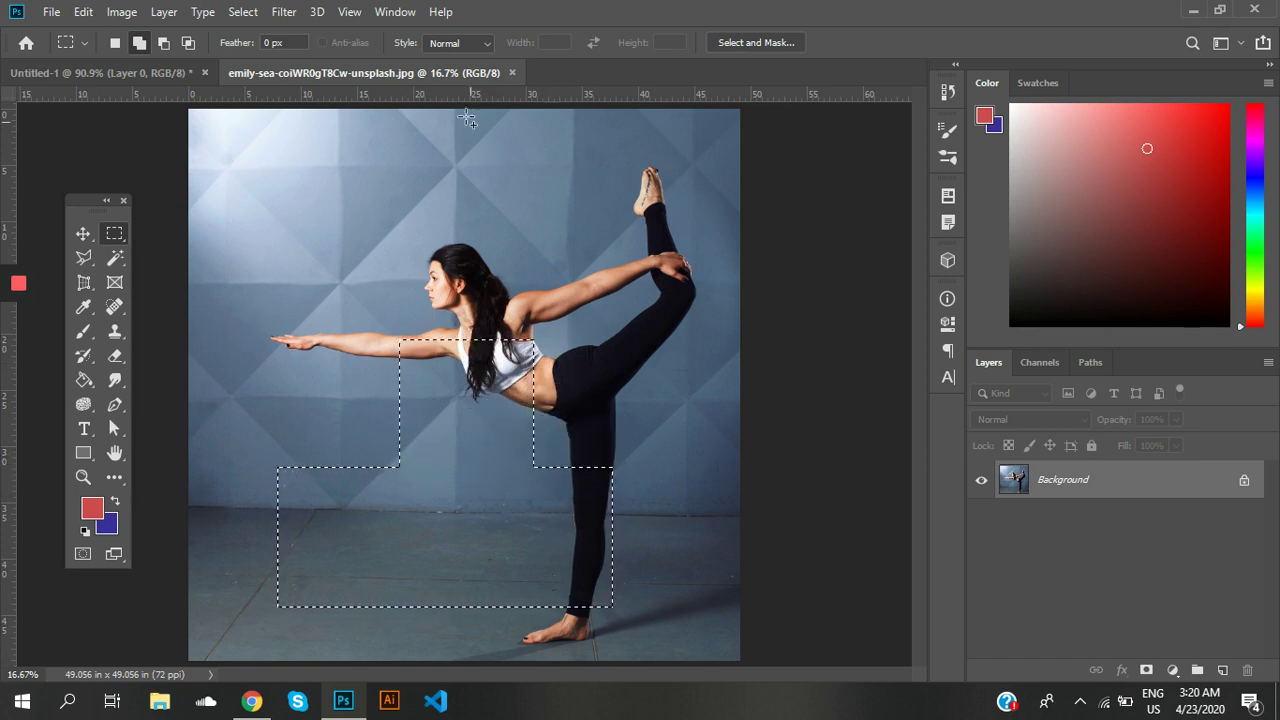
- Subtract two overlapping rectangles over the woman's torso and standing leg from the current selection
left_click(156, 44)
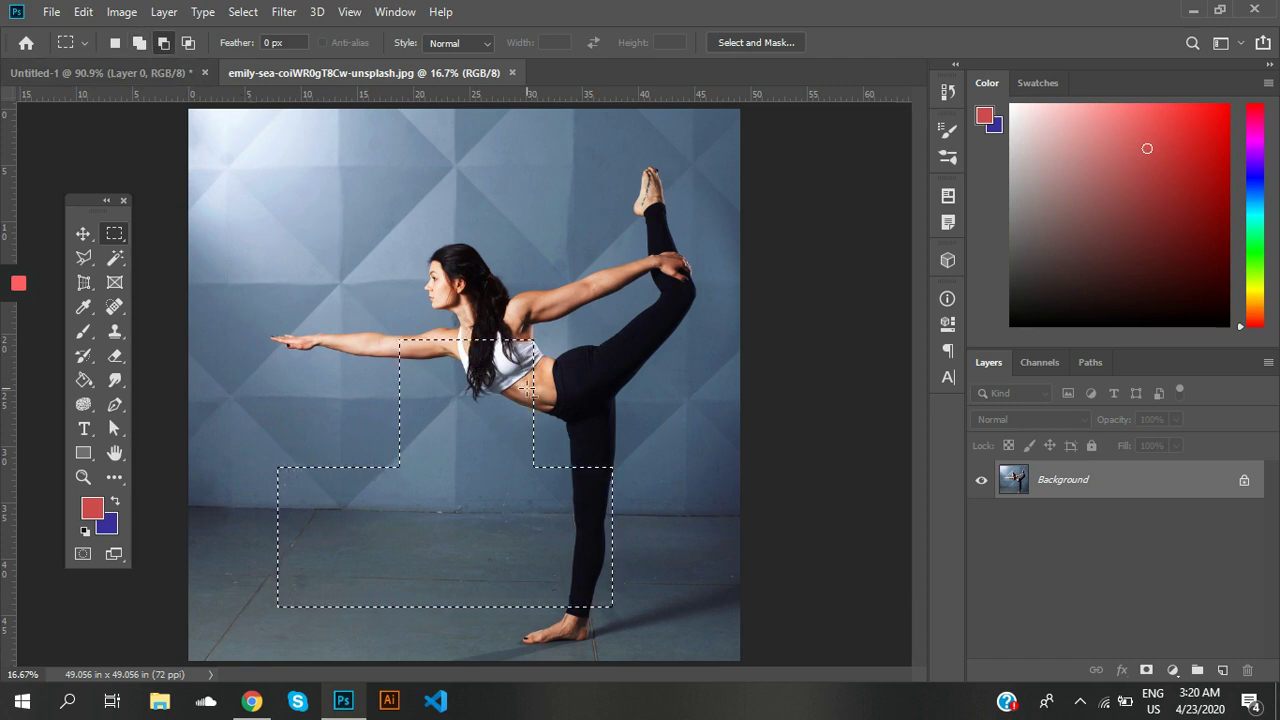
left_click_drag(512, 384, 639, 516)
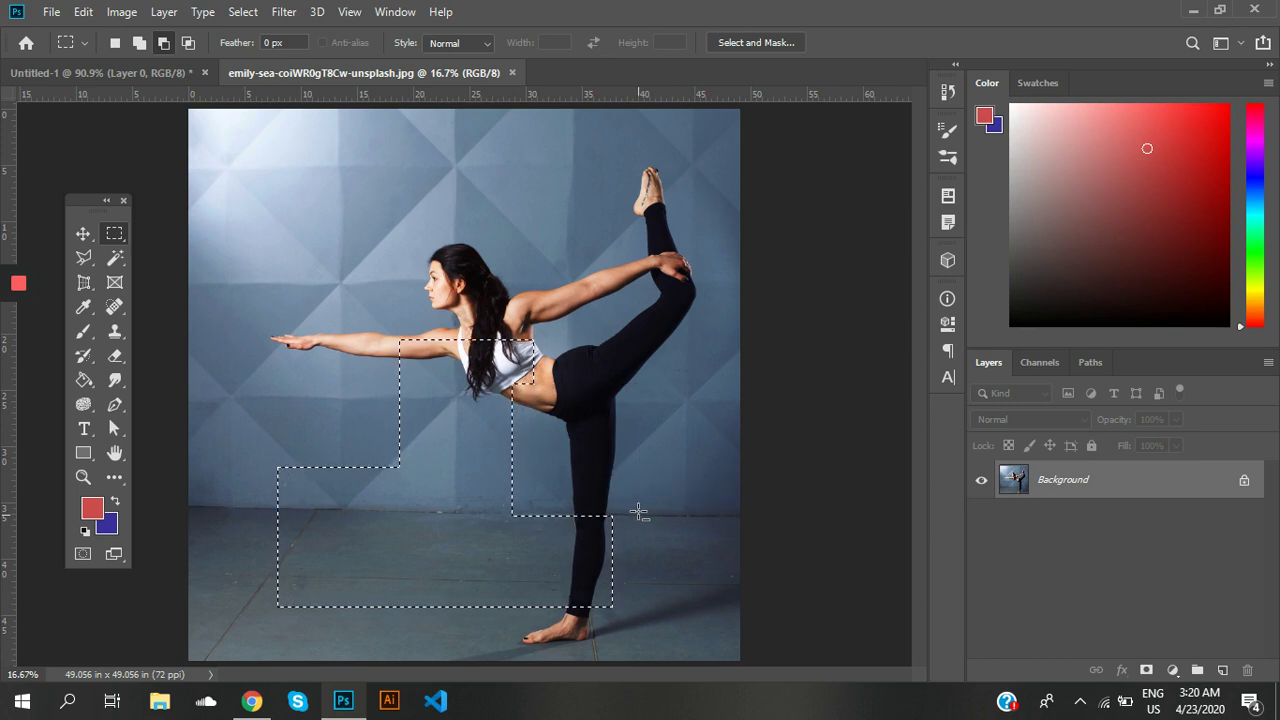
left_click_drag(506, 308, 600, 516)
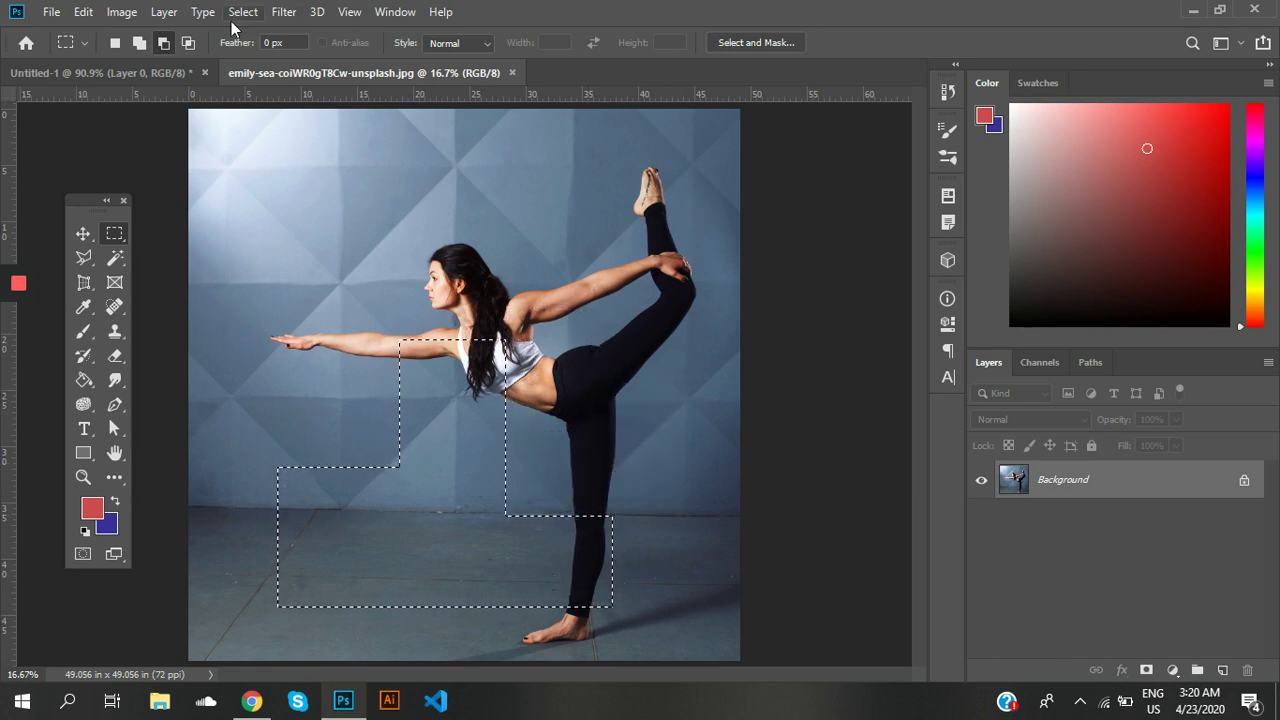
- Intersect the selection with a rectangle spanning the wall and the woman's torso, and return the marquee to new-selection mode
left_click(188, 42)
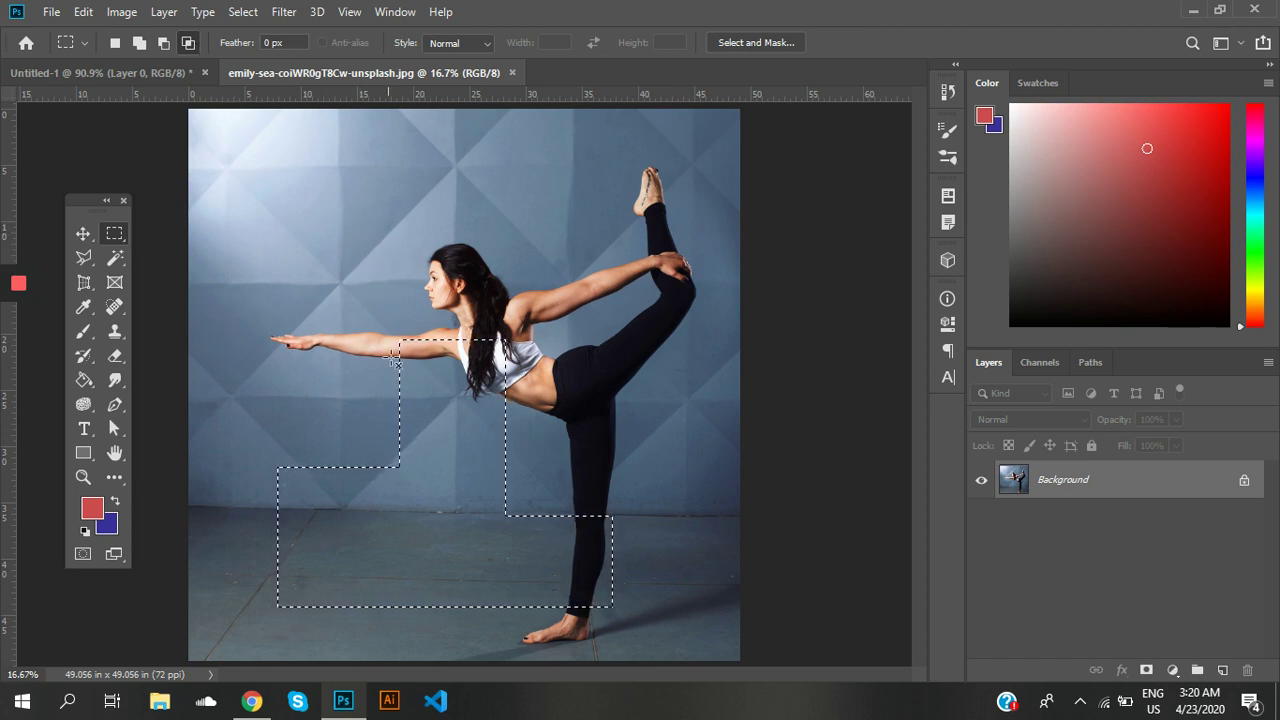
left_click_drag(375, 296, 551, 508)
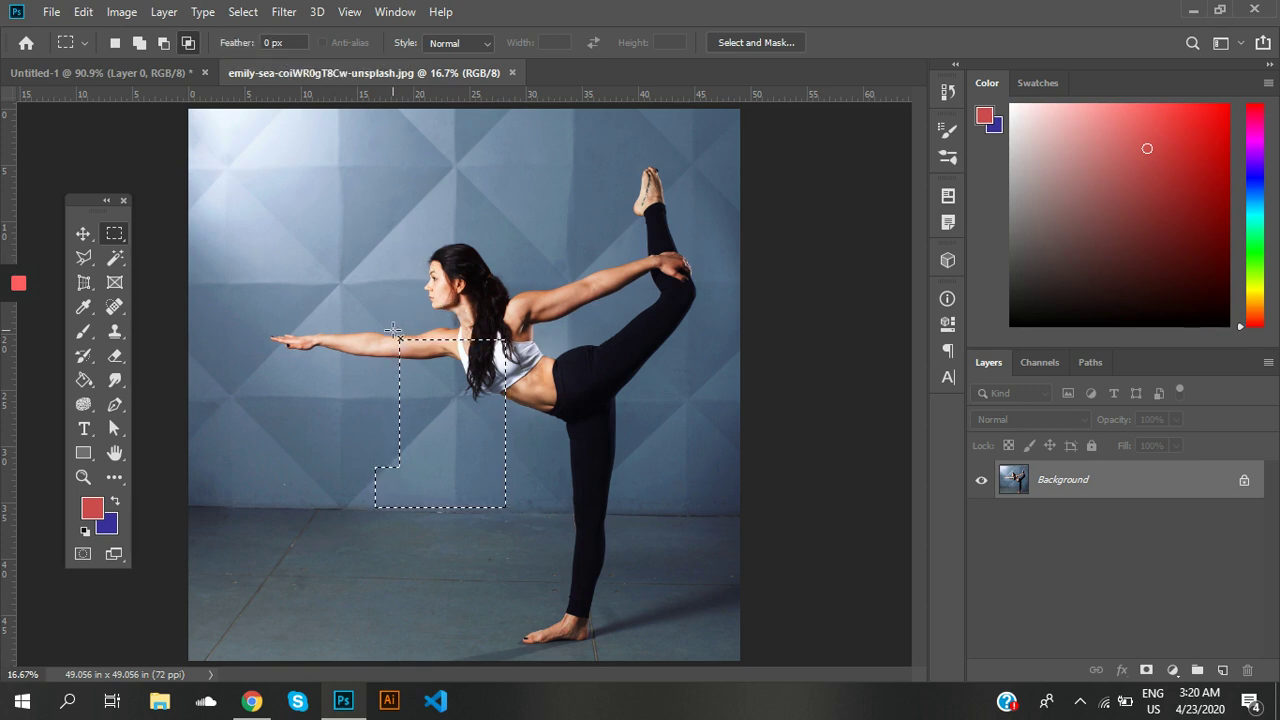
left_click(116, 44)
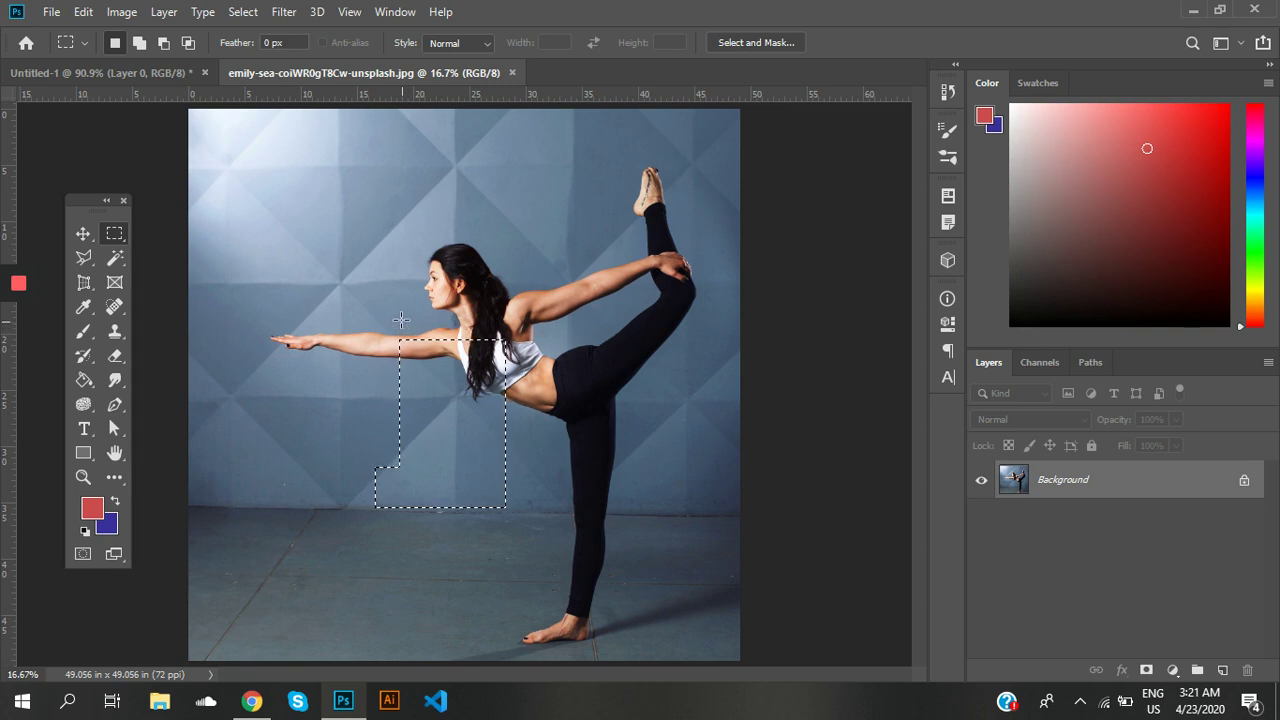
- Set the marquee feather to 46.4 px and add a feathered rectangle around the woman's head and upper body to the selection
left_click(139, 43)
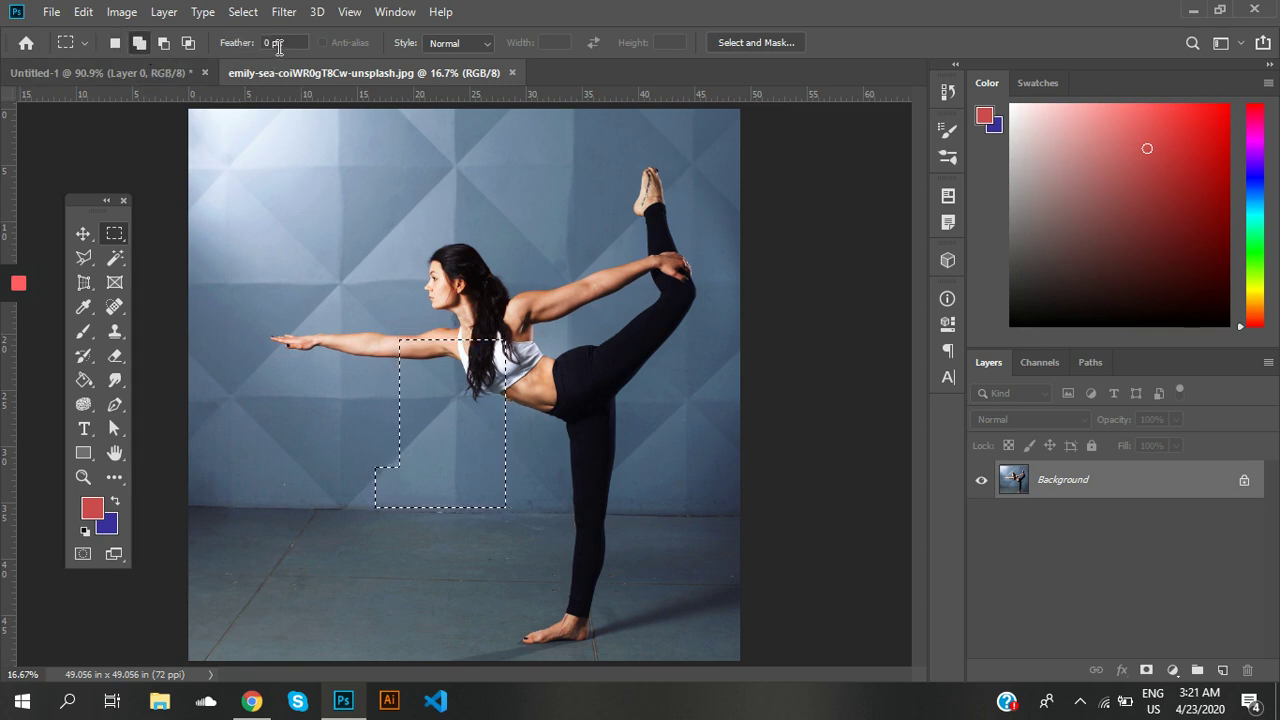
left_click(272, 43)
left_click_drag(230, 45, 262, 44)
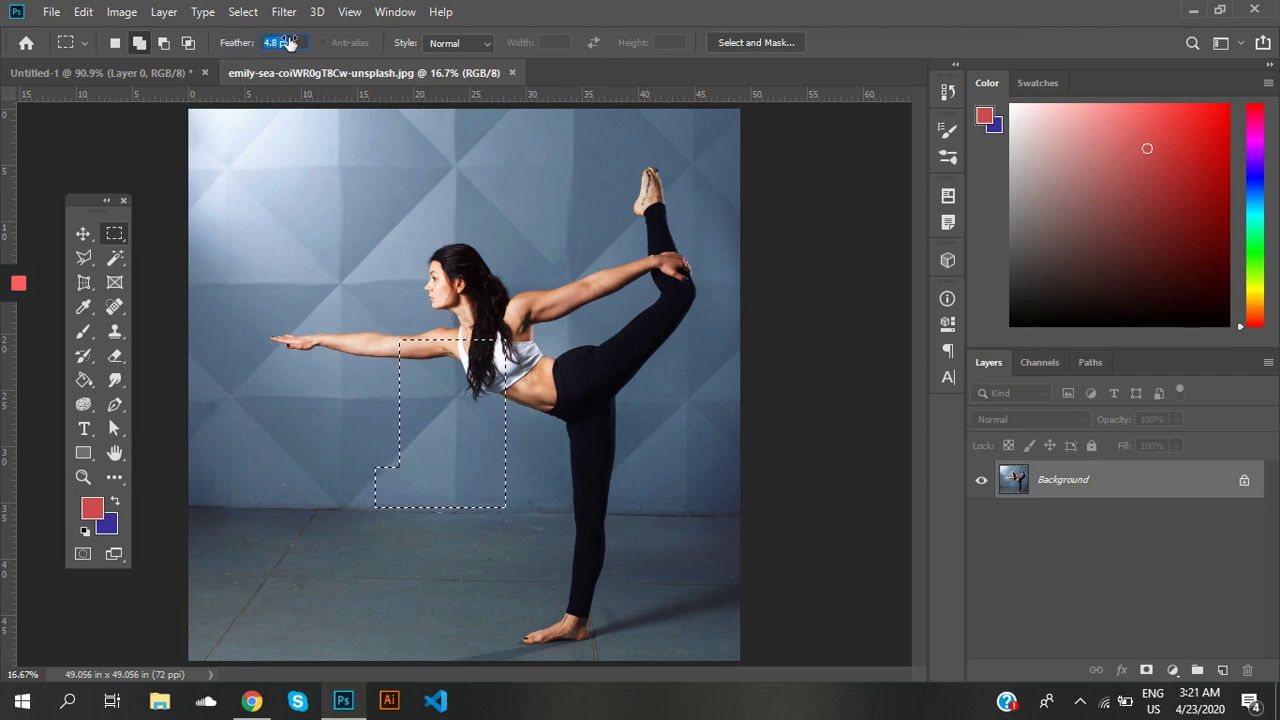
left_click_drag(468, 35, 668, 40)
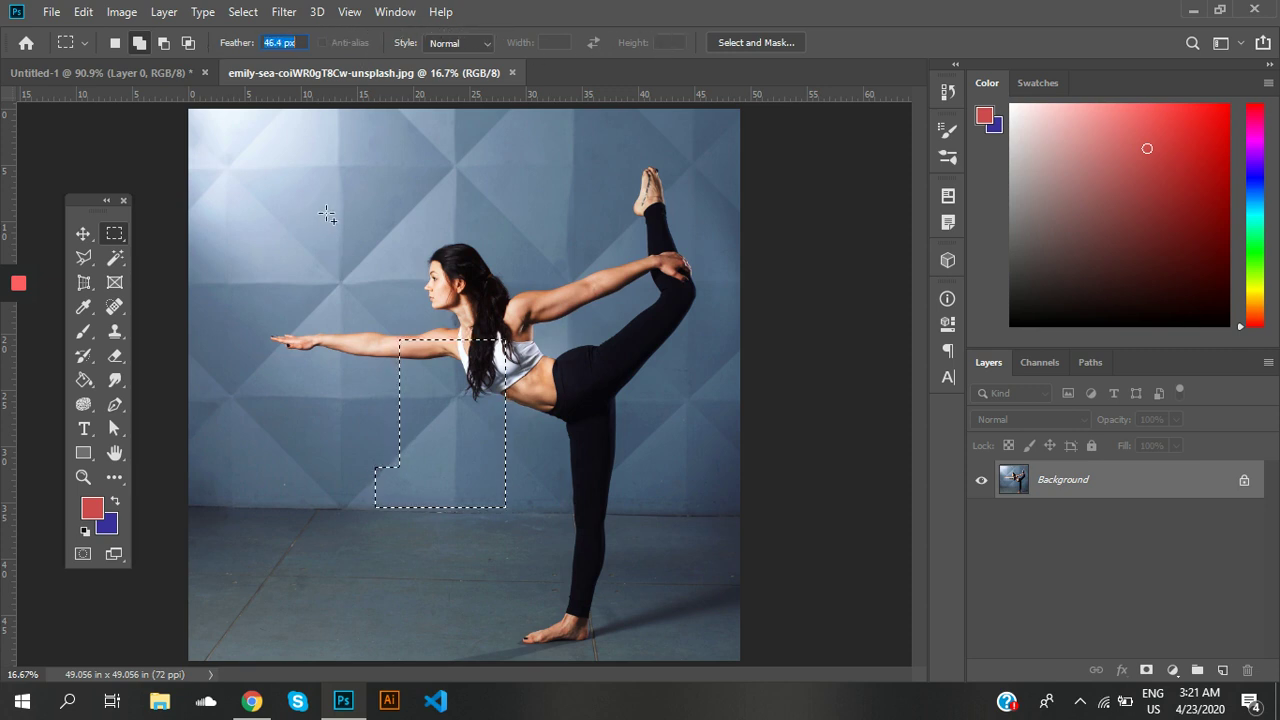
left_click_drag(327, 214, 560, 365)
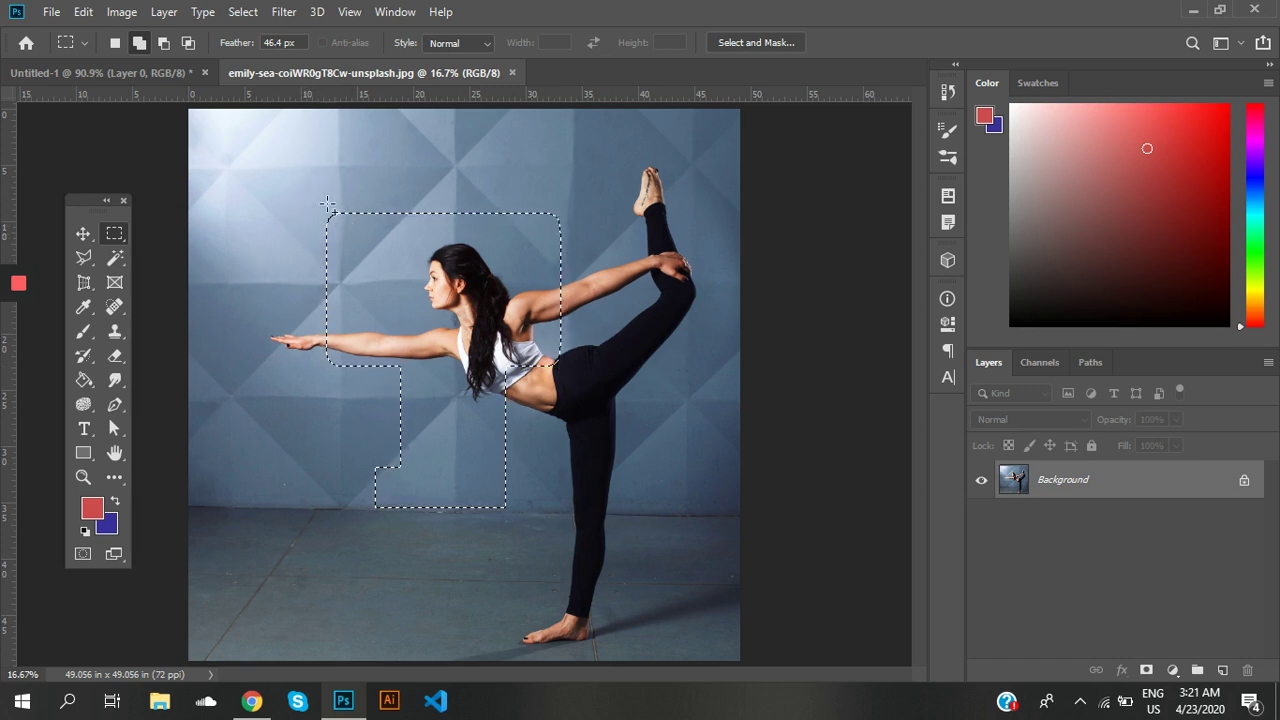
- Paint the red foreground color with the Brush along the feathered upper edge of the selection
left_click(83, 331)
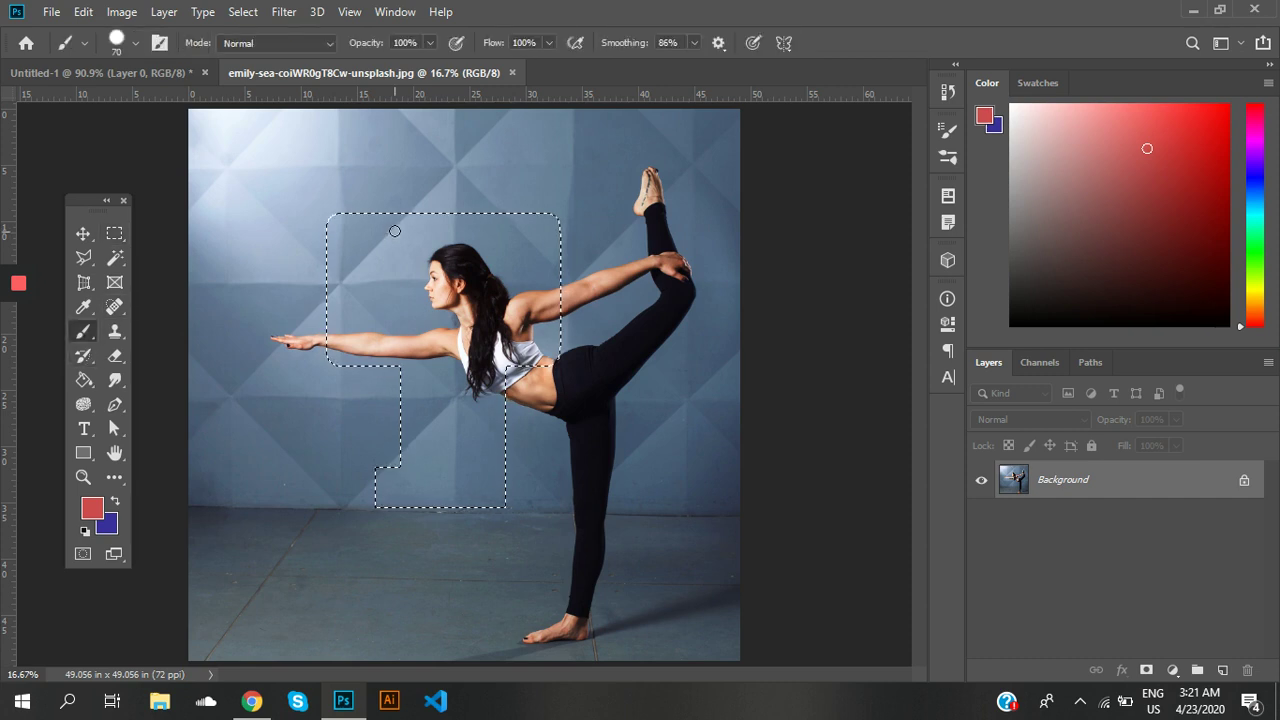
left_click_drag(366, 218, 310, 240)
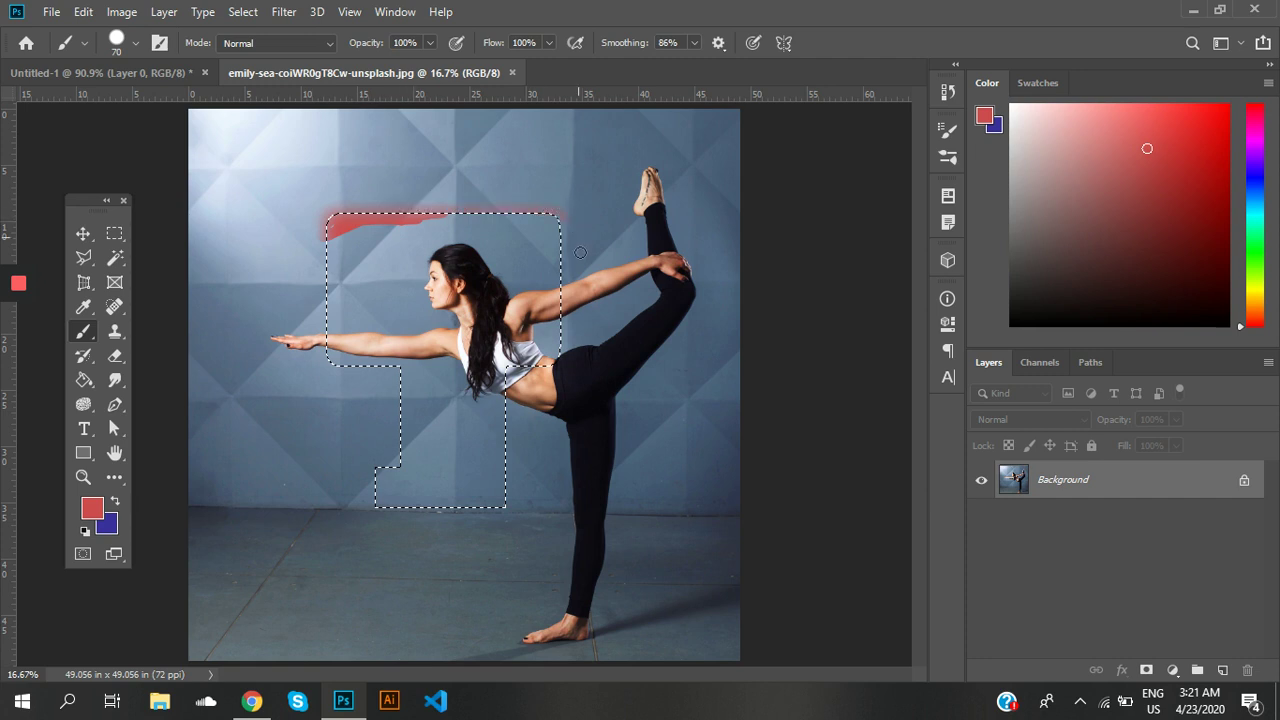
left_click_drag(580, 253, 580, 262)
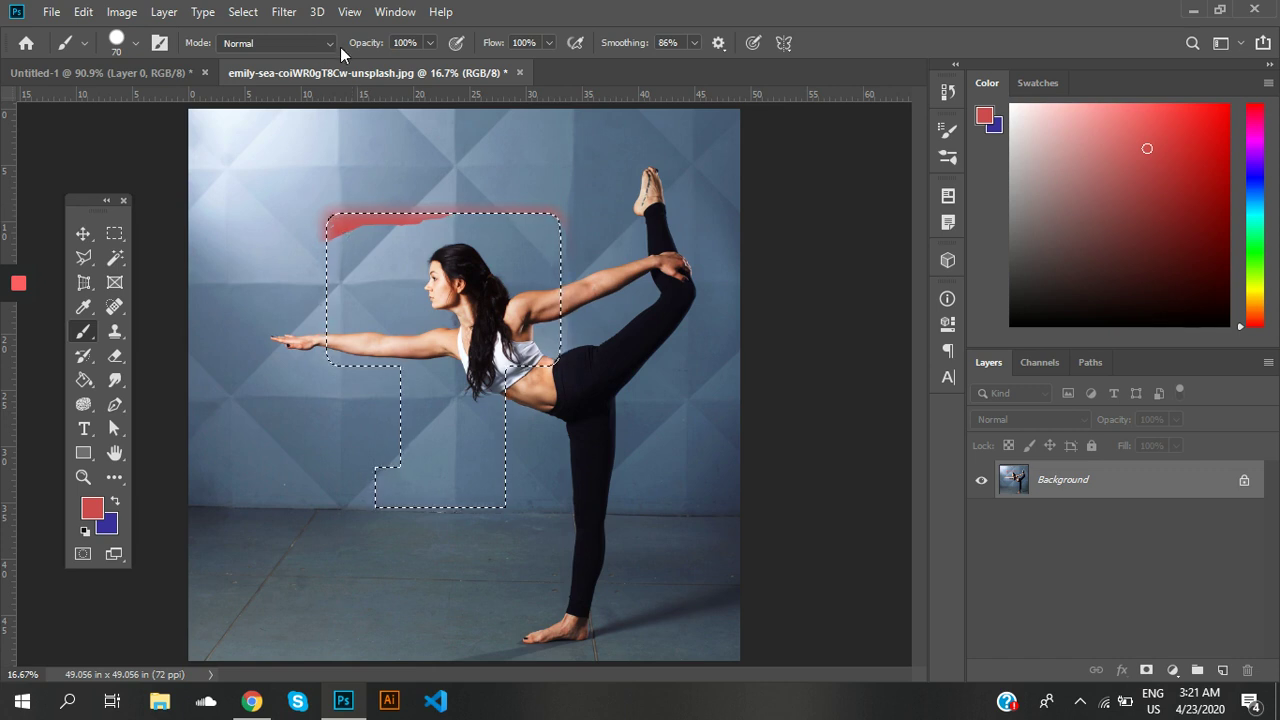
- Reset the marquee feather to 0 px and undo the red brush stroke and the feathered rectangle
left_click(110, 236)
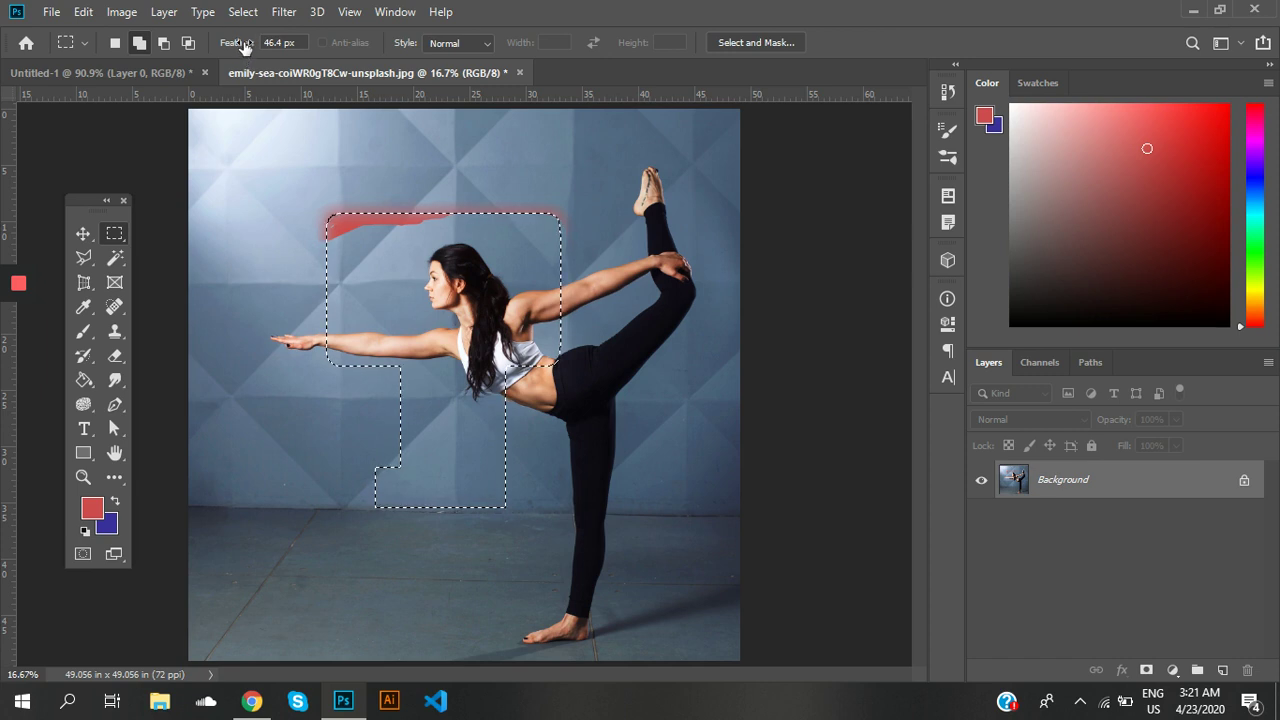
left_click_drag(243, 47, 157, 52)
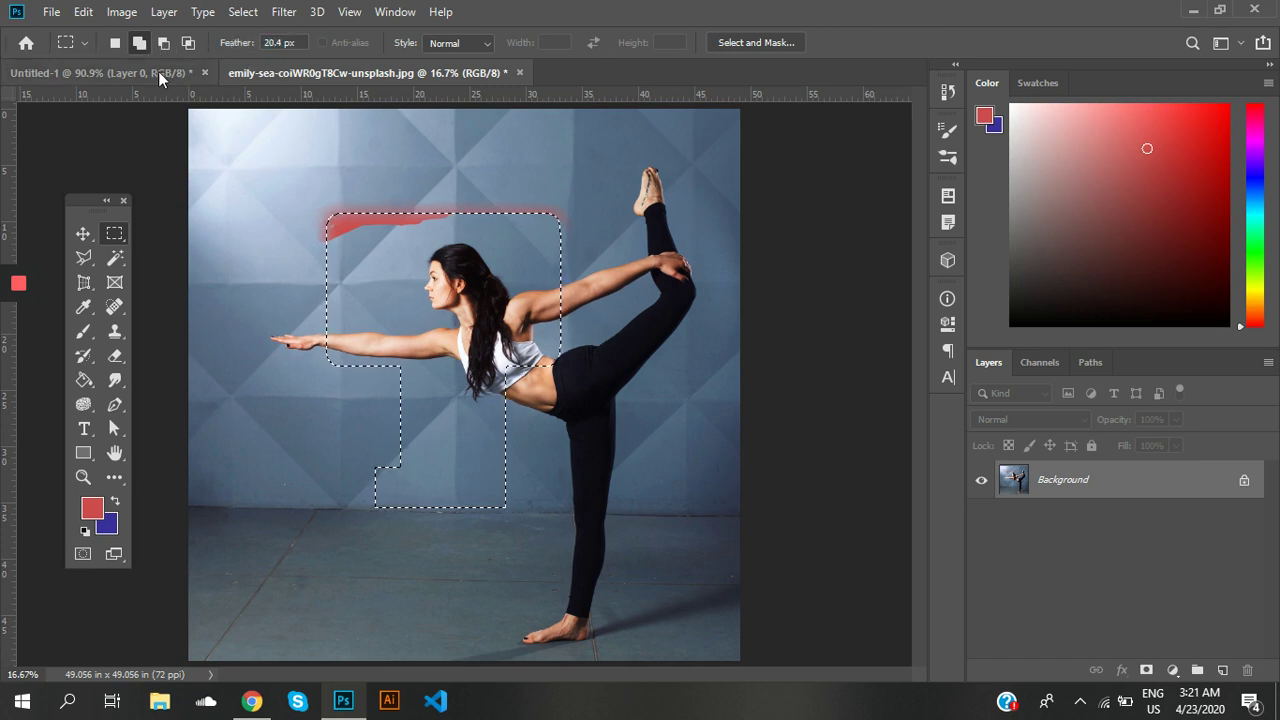
left_click_drag(240, 42, 10, 22)
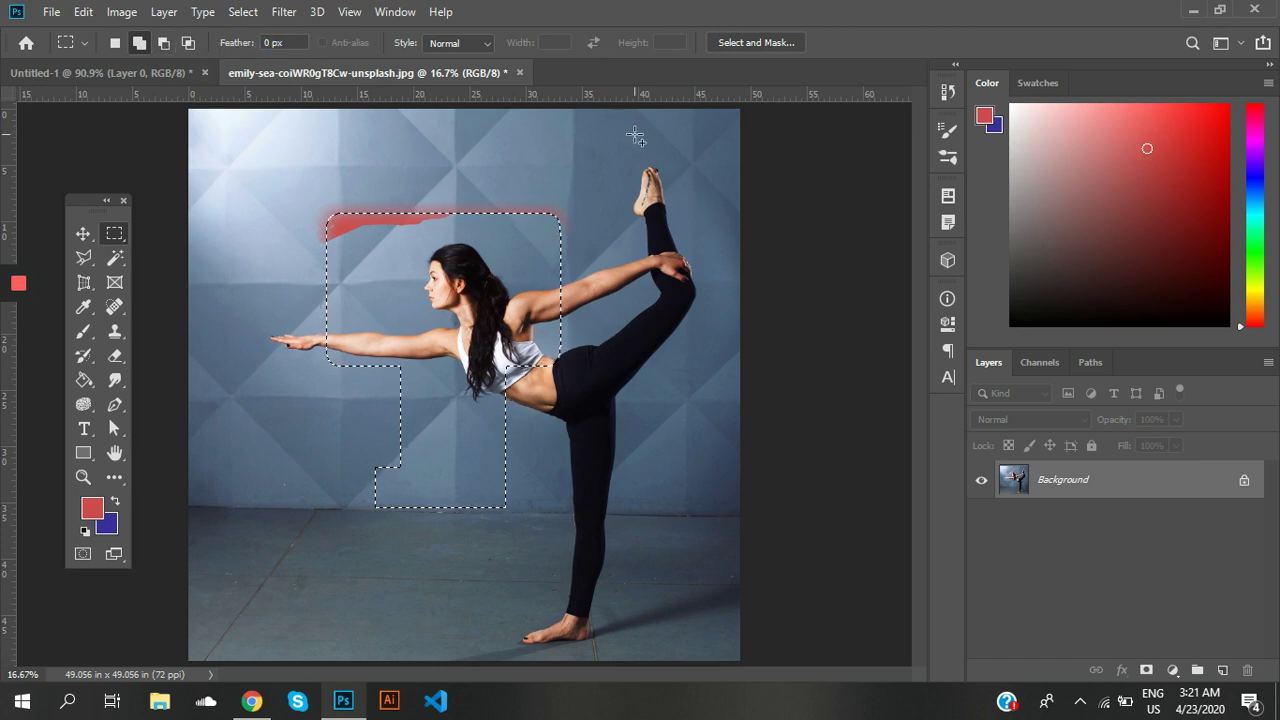
key("ctrl+z")
key("ctrl+z")
key("ctrl+z")
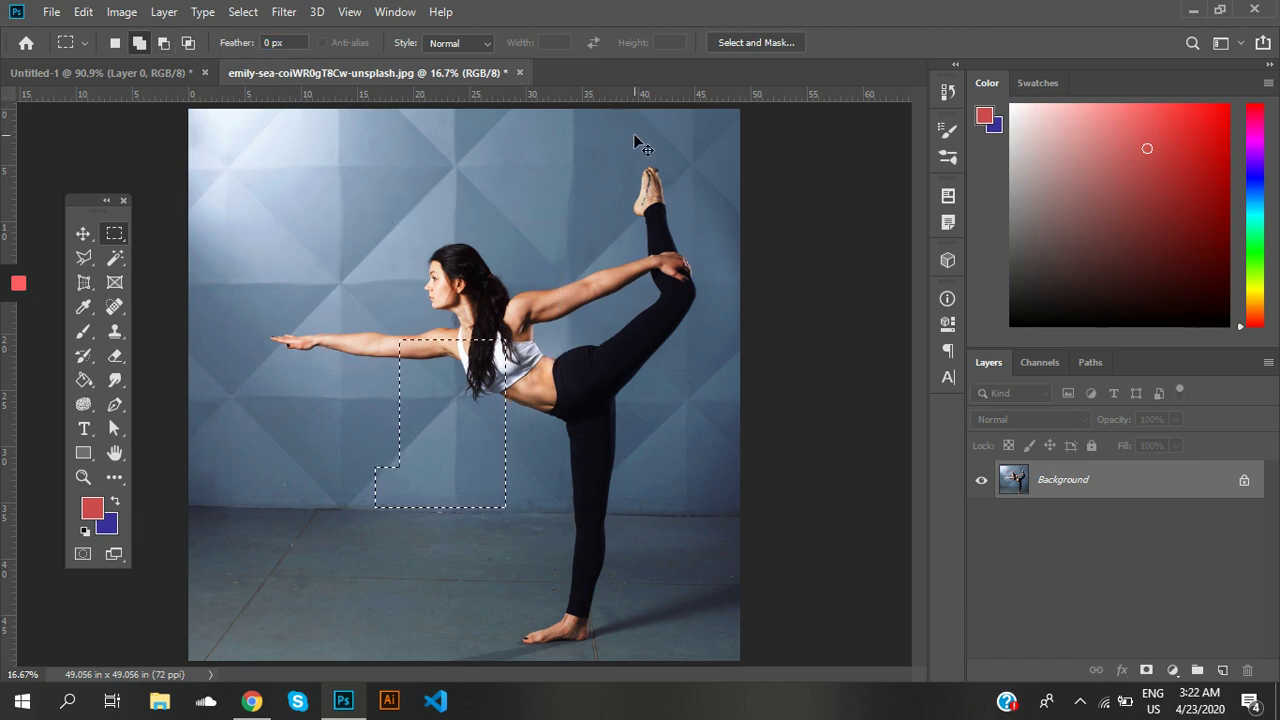
- Replace the selection with a perfect circle using the Elliptical Marquee, from the woman's outstretched hand across her body and down to the lower shin
right_click(114, 236)
left_click(142, 251)
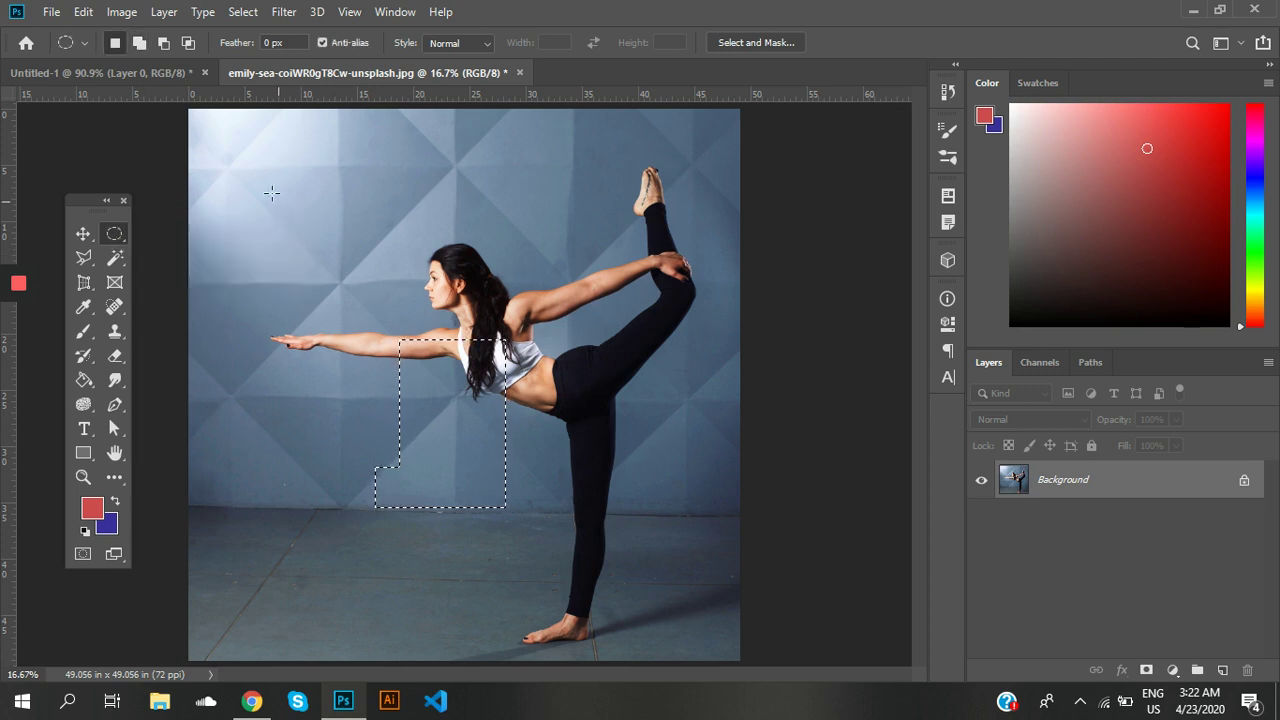
left_click_drag(267, 205, 740, 435)
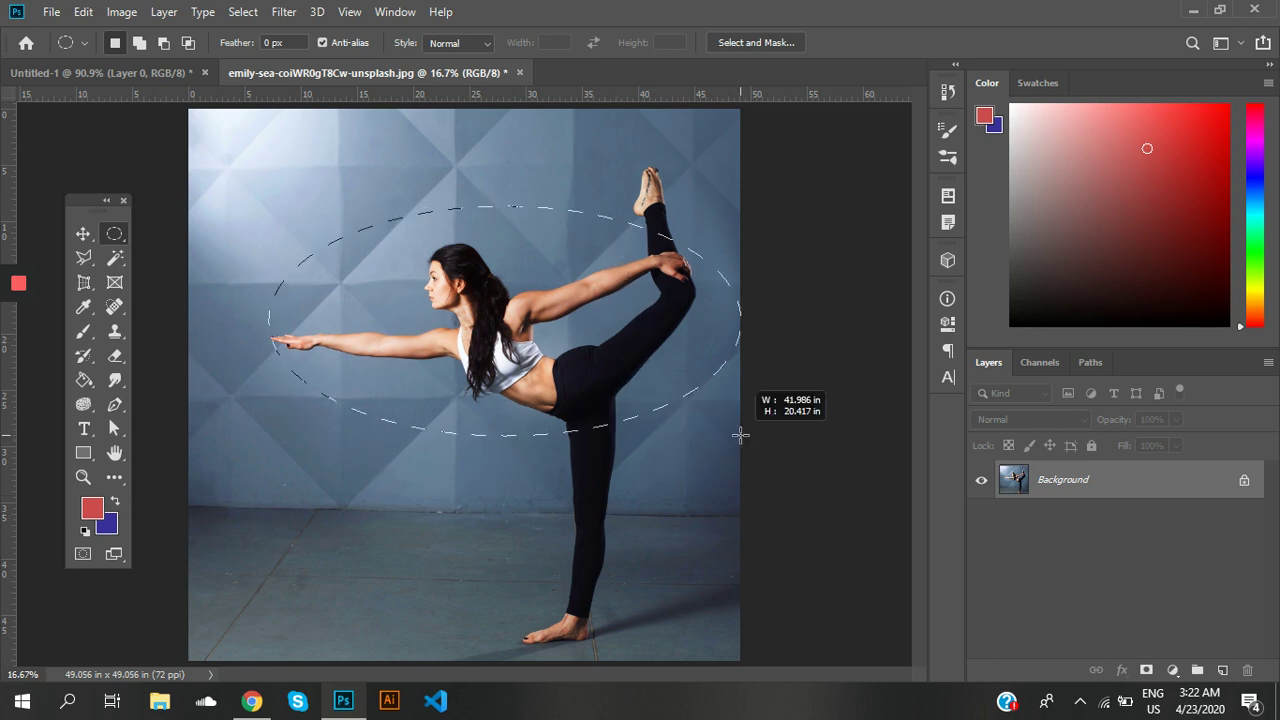
left_click_drag(740, 434, 745, 434)
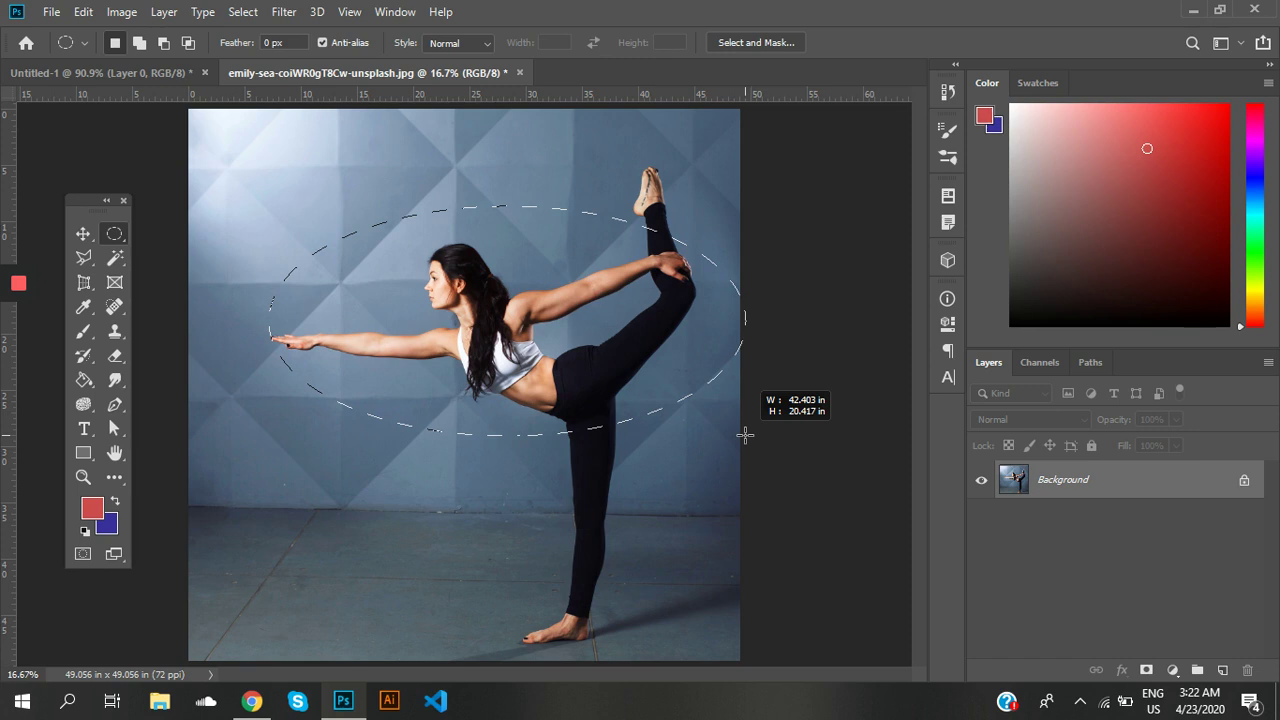
left_click_drag(745, 434, 745, 616)
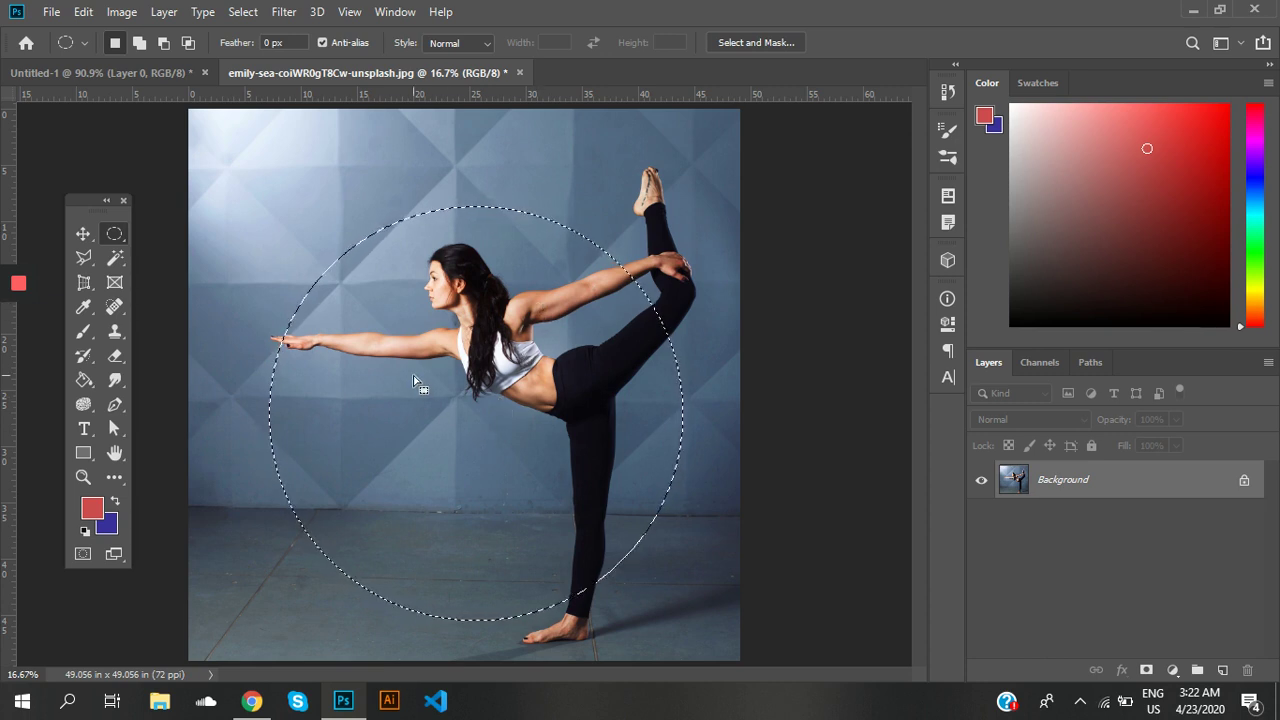
- Nudge the circular selection upward, first in single-pixel steps and then in larger increments
key("Up")
key("Up")
key("Up")
key("Up")
key("Up")
key("Up")
key("Up")
key("Up")
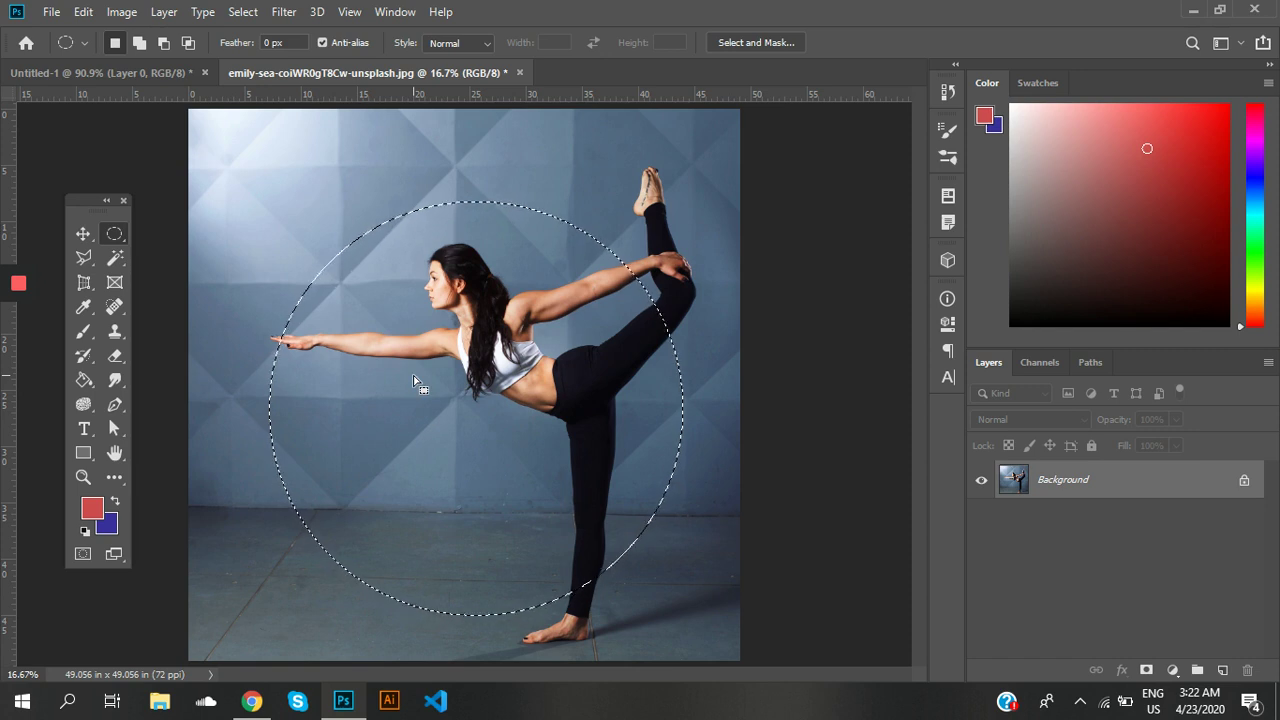
key("Up")
key("Up")
key("Up")
key("Up")
key("Up")
key("Up")
key("Up")
key("Up")
key("shift+Up")
key("shift+Up")
key("shift+Up")
key("shift+Up")
key("shift+Up")
key("shift+Up")
key("shift+Up")
key("shift+Up")
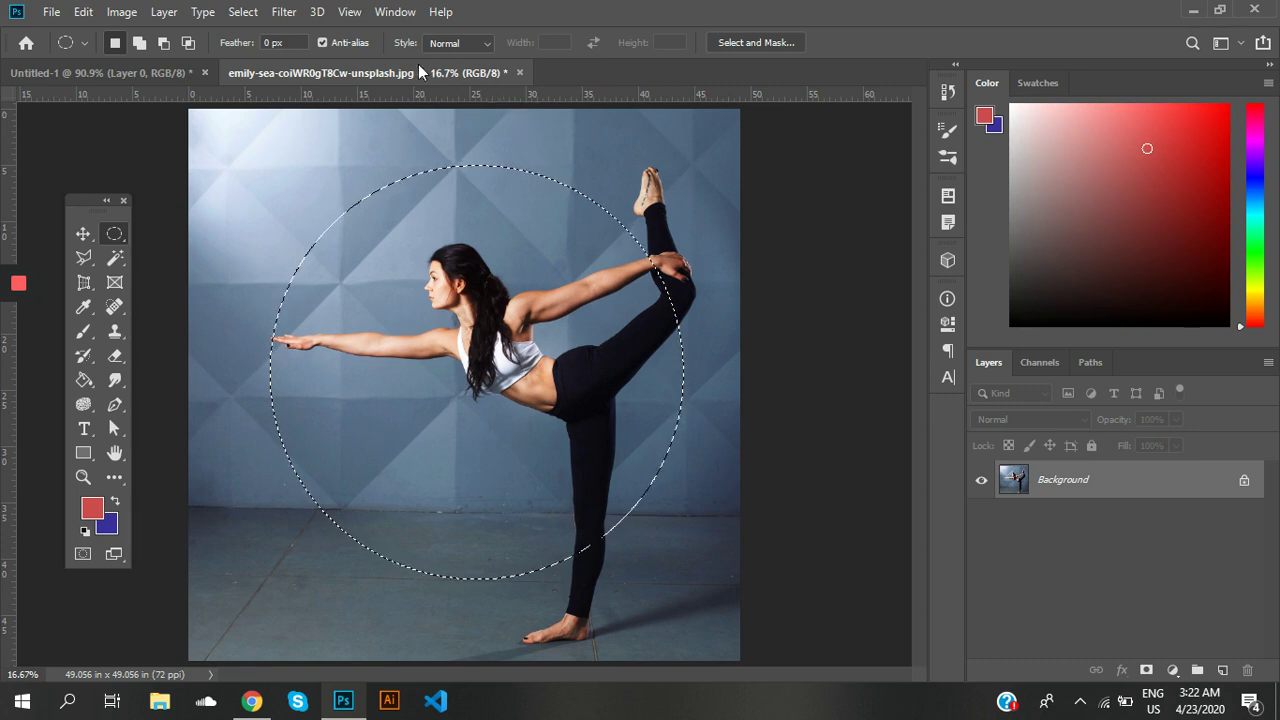
- Try narrowing the circular selection to about 76% of its width with Transform Selection
left_click(243, 12)
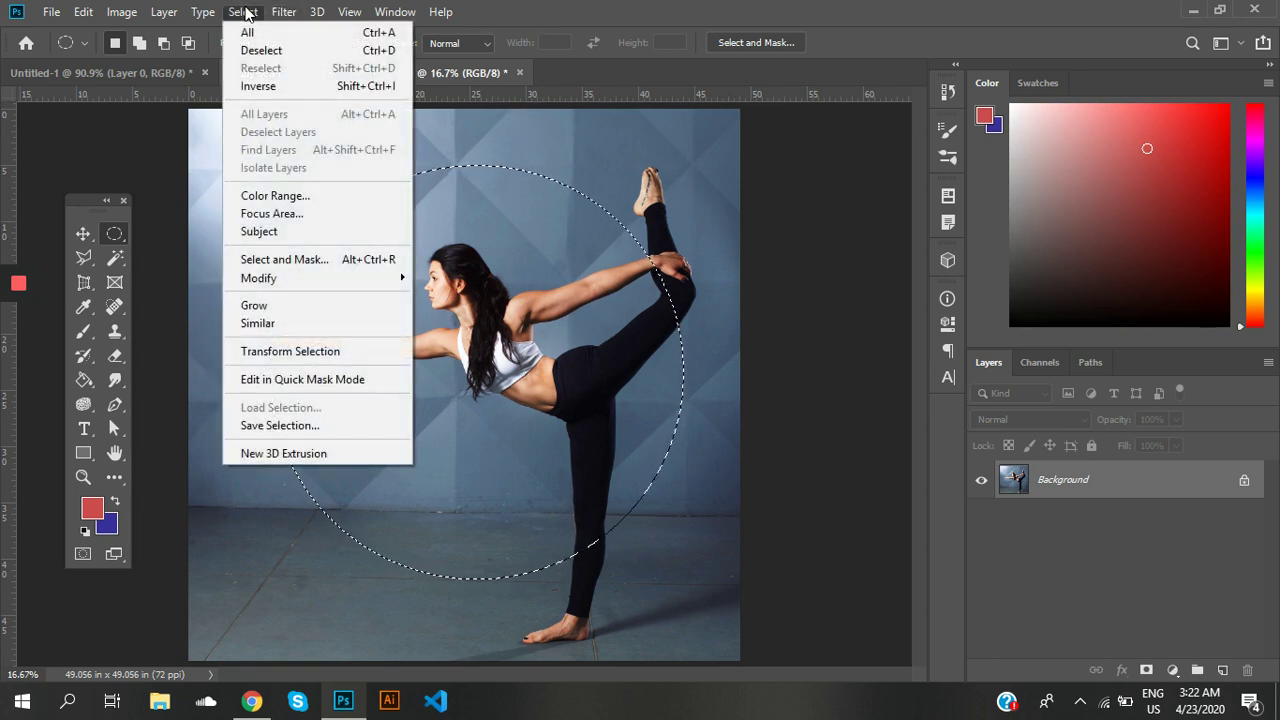
left_click(380, 351)
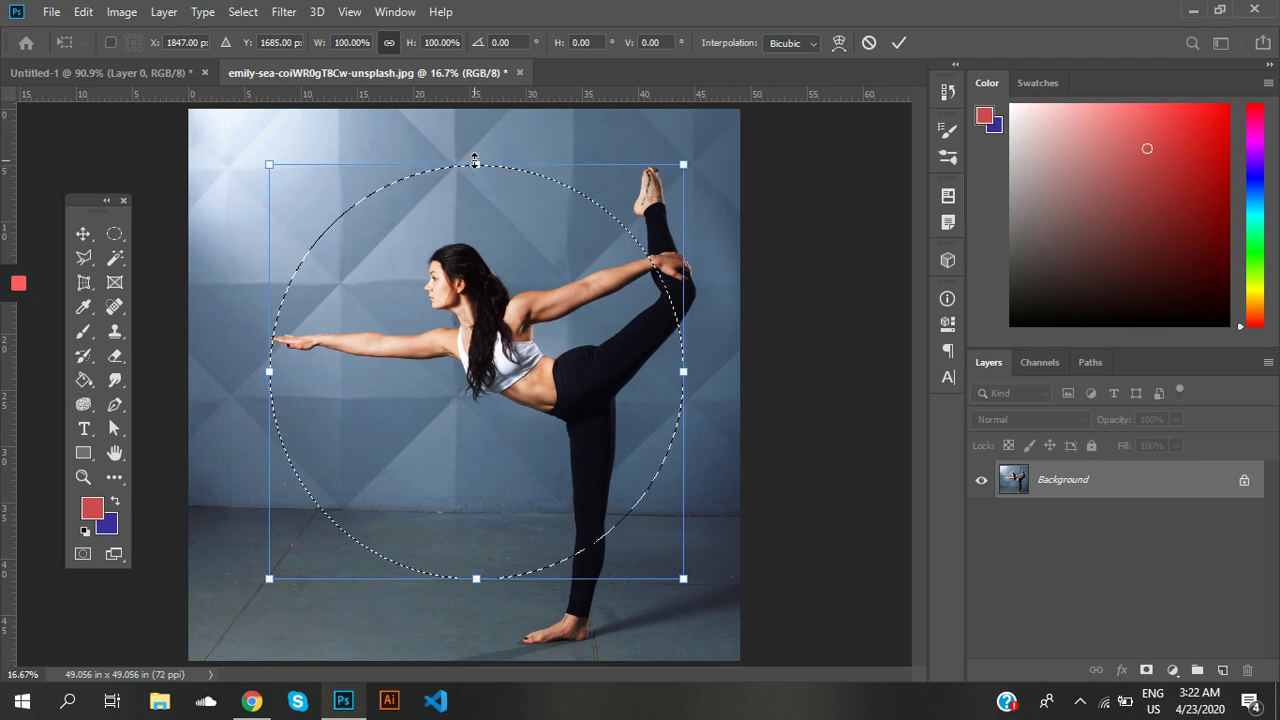
left_click_drag(476, 164, 512, 161)
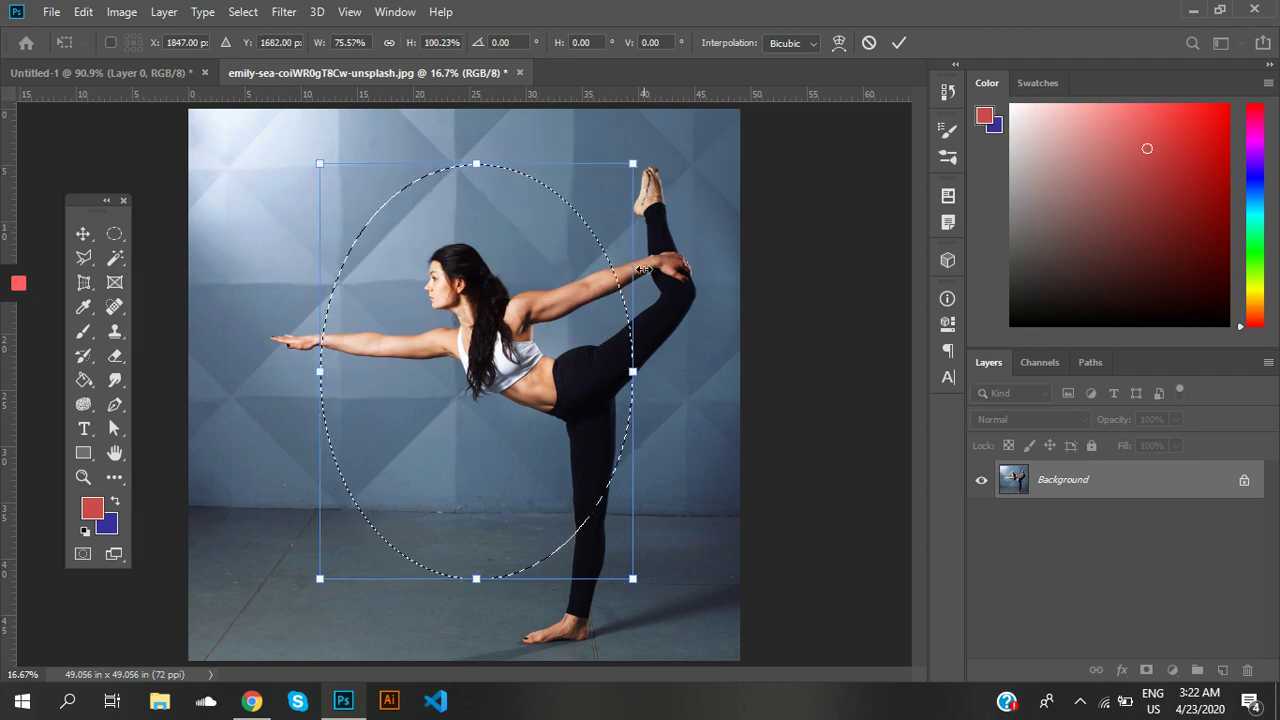
key("Escape")
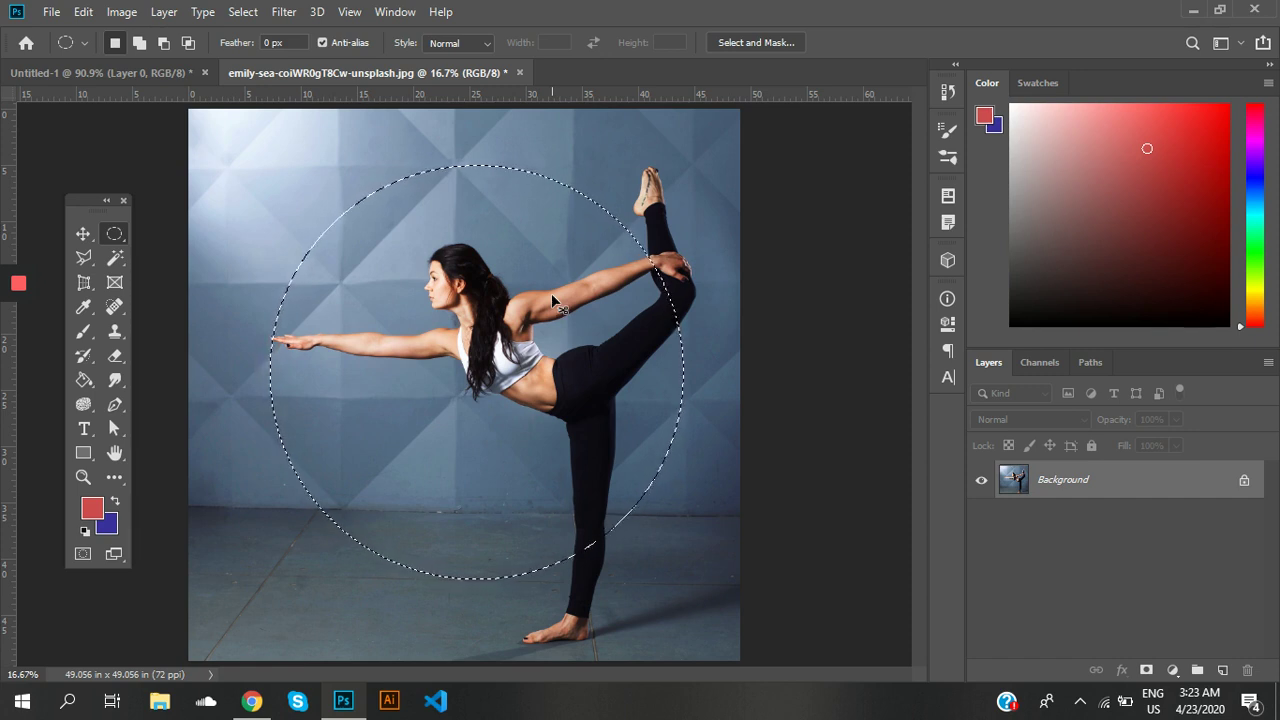
- Deselect the circle, draw a loose freehand Lasso selection around the woman's whole body, and clear it
key("ctrl+d")
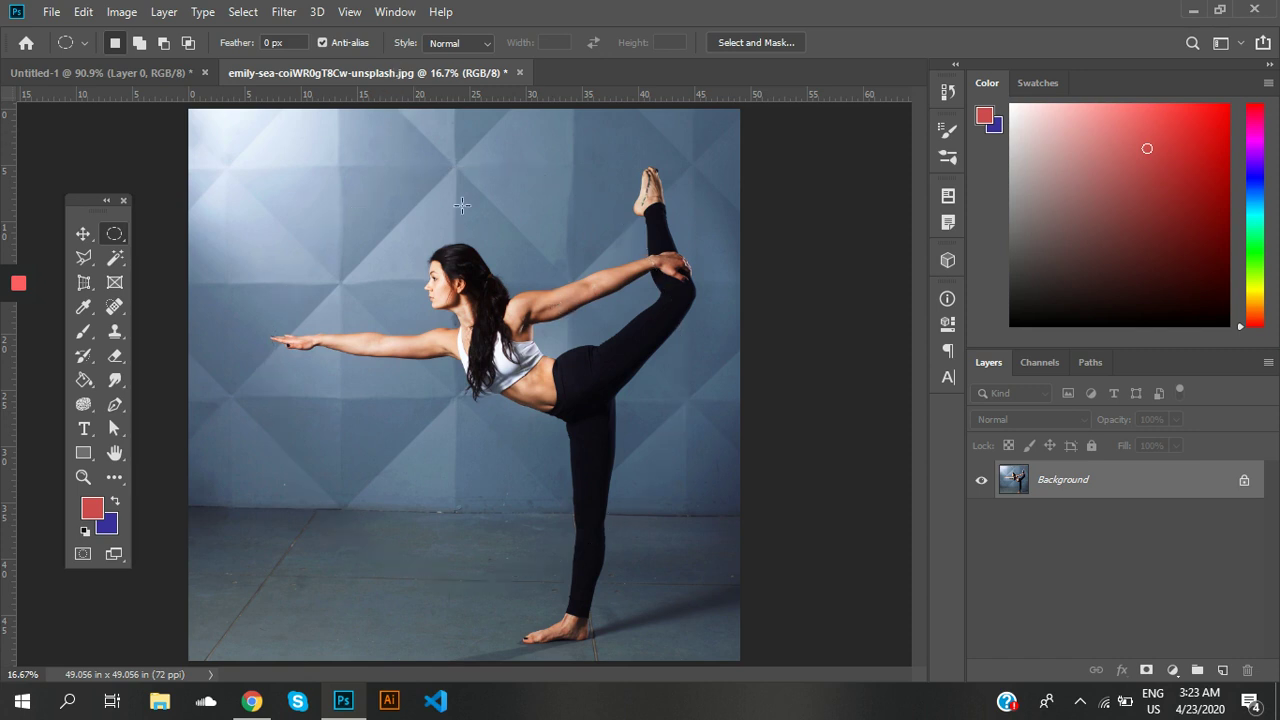
left_click(84, 258)
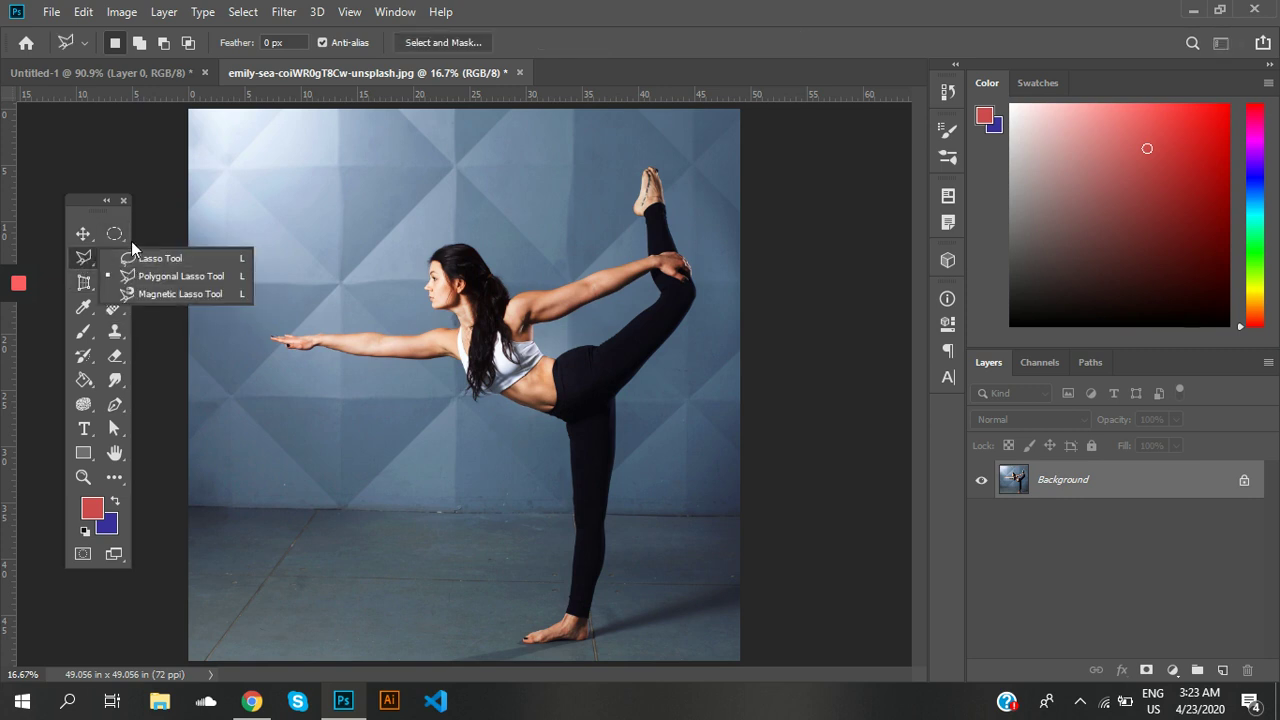
left_click(172, 259)
mouse_move(316, 324)
left_mouse_down()
mouse_move(262, 277)
mouse_move(259, 253)
mouse_move(346, 198)
mouse_move(374, 193)
mouse_move(552, 266)
mouse_move(605, 253)
mouse_move(694, 182)
mouse_move(654, 157)
mouse_move(684, 279)
mouse_move(542, 657)
mouse_move(525, 452)
mouse_move(332, 392)
mouse_move(261, 314)
mouse_move(314, 322)
left_mouse_up()
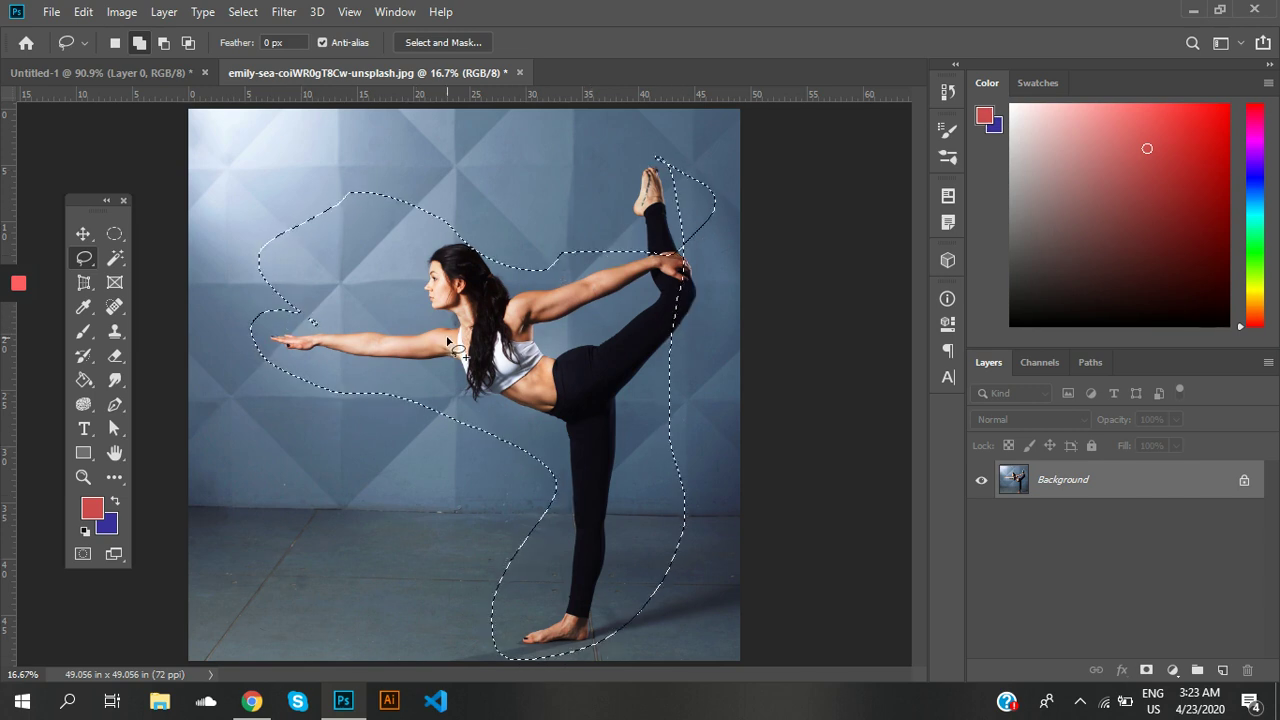
left_click(446, 335)
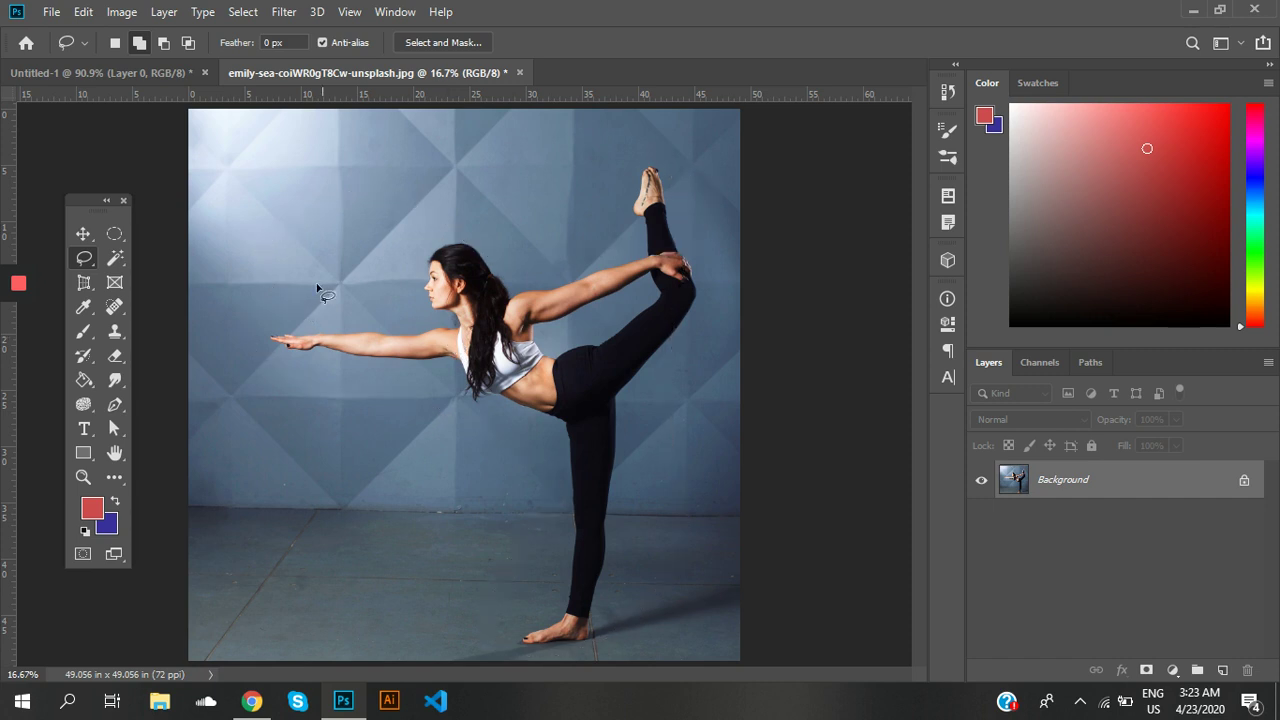
- Draw a six-sided Polygonal Lasso selection around the woman's head, outstretched arm and torso, and clear it
right_click(91, 257)
left_click(138, 280)
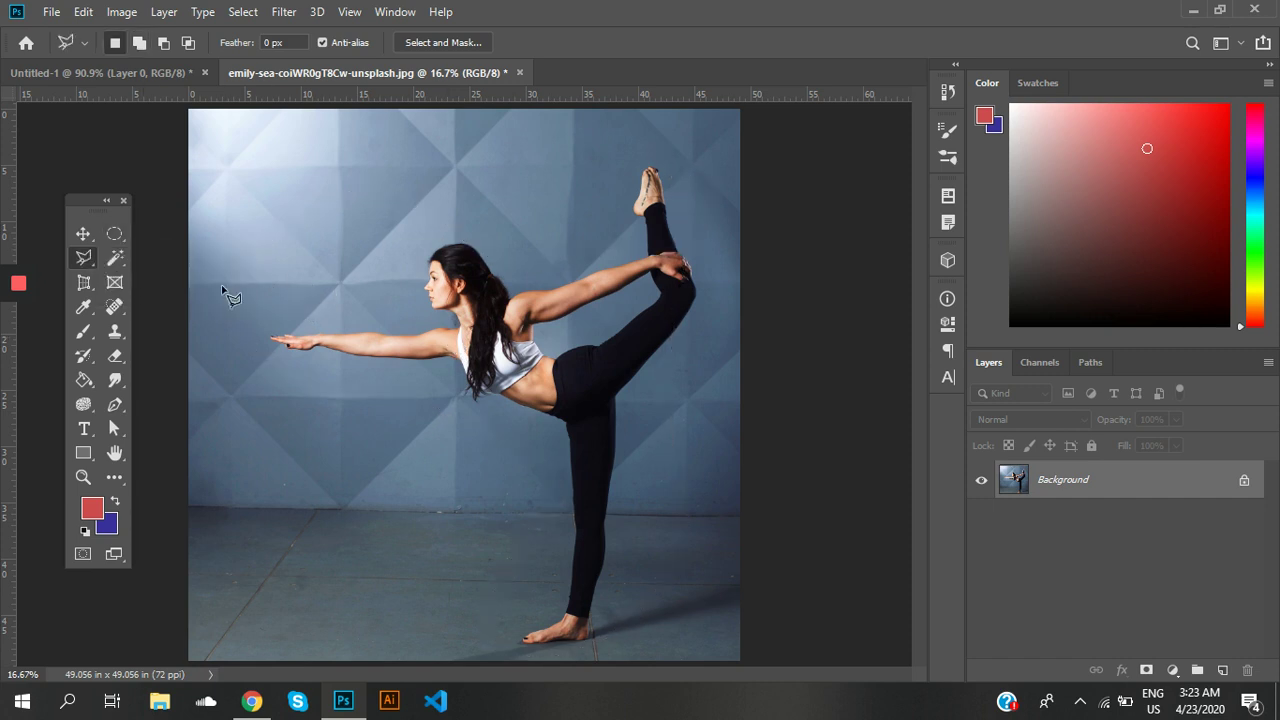
left_click(243, 289)
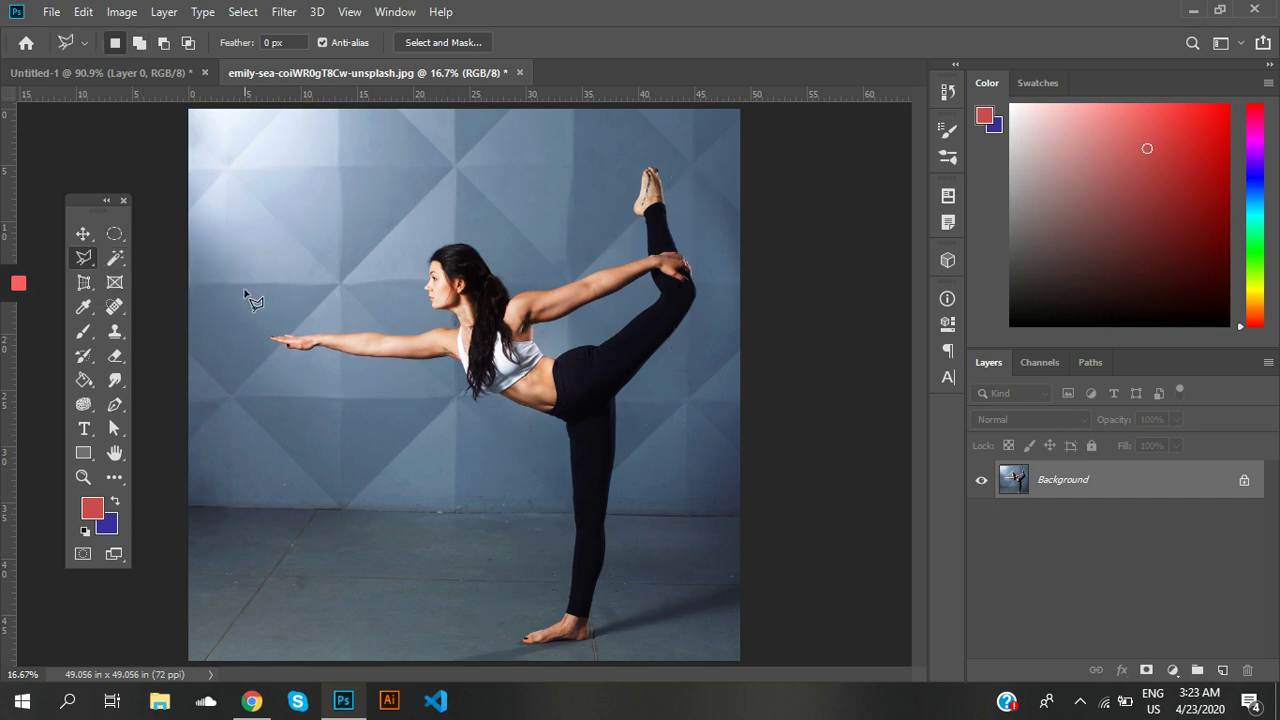
left_click(466, 206)
left_click(632, 380)
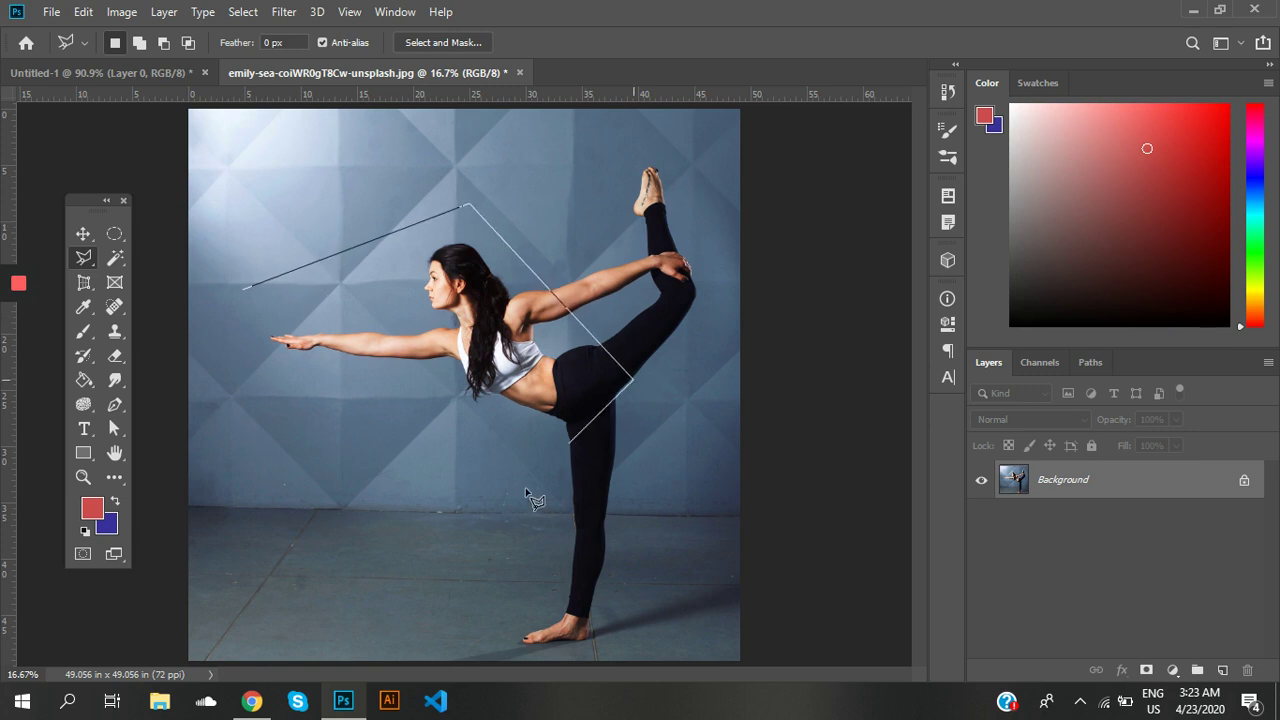
left_click(517, 505)
left_click(366, 560)
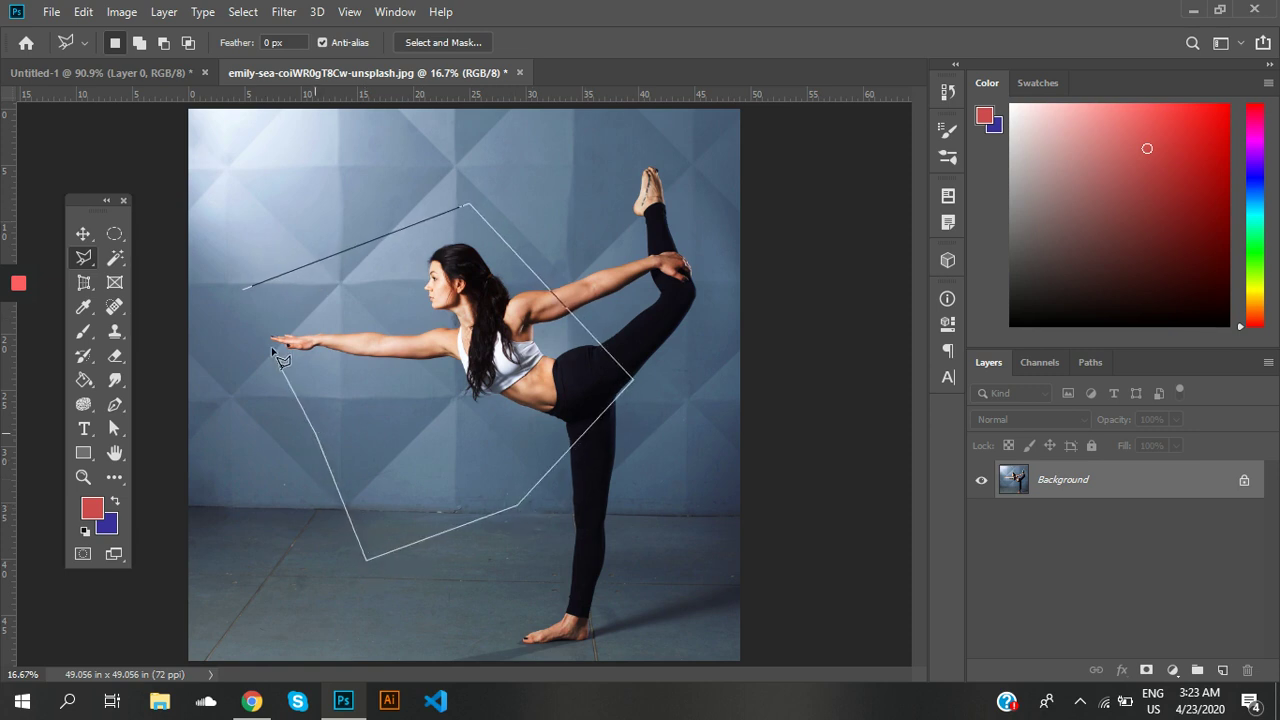
left_click(251, 284)
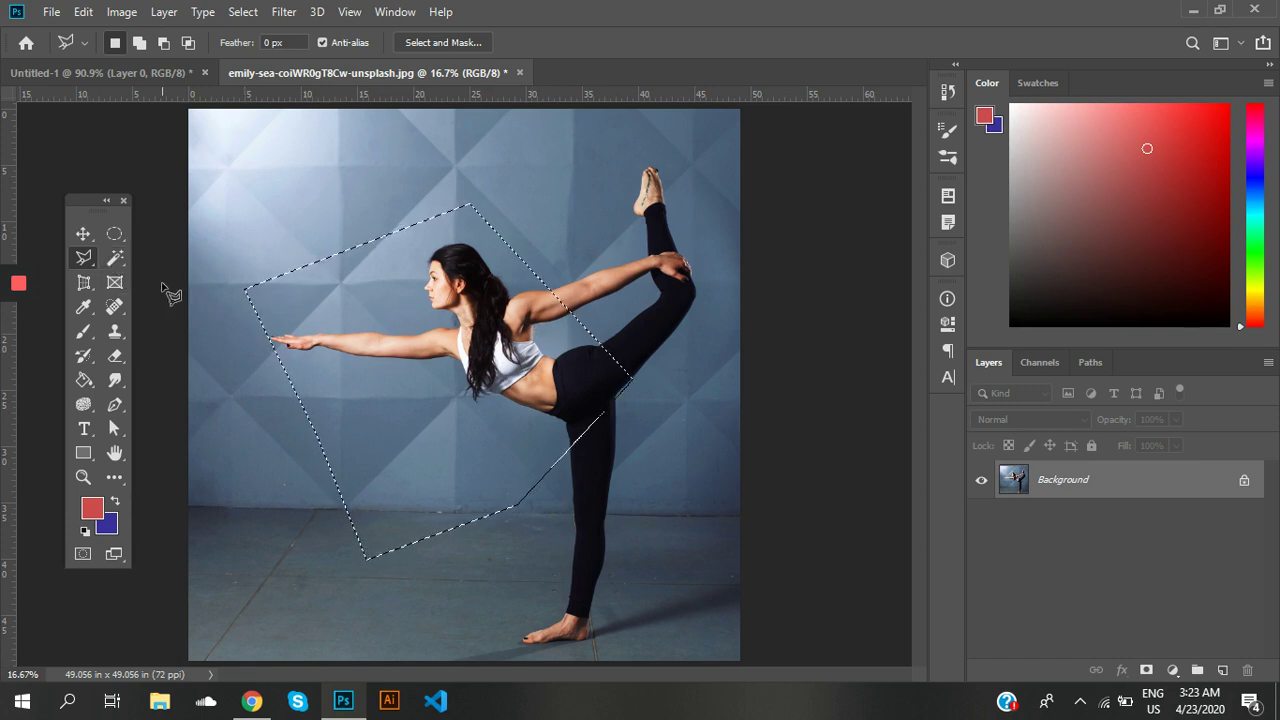
key("ctrl+d")
- Select the dark rounded bar in the Untitled-1 document by tracing its outline with the Magnetic Lasso
right_click(84, 258)
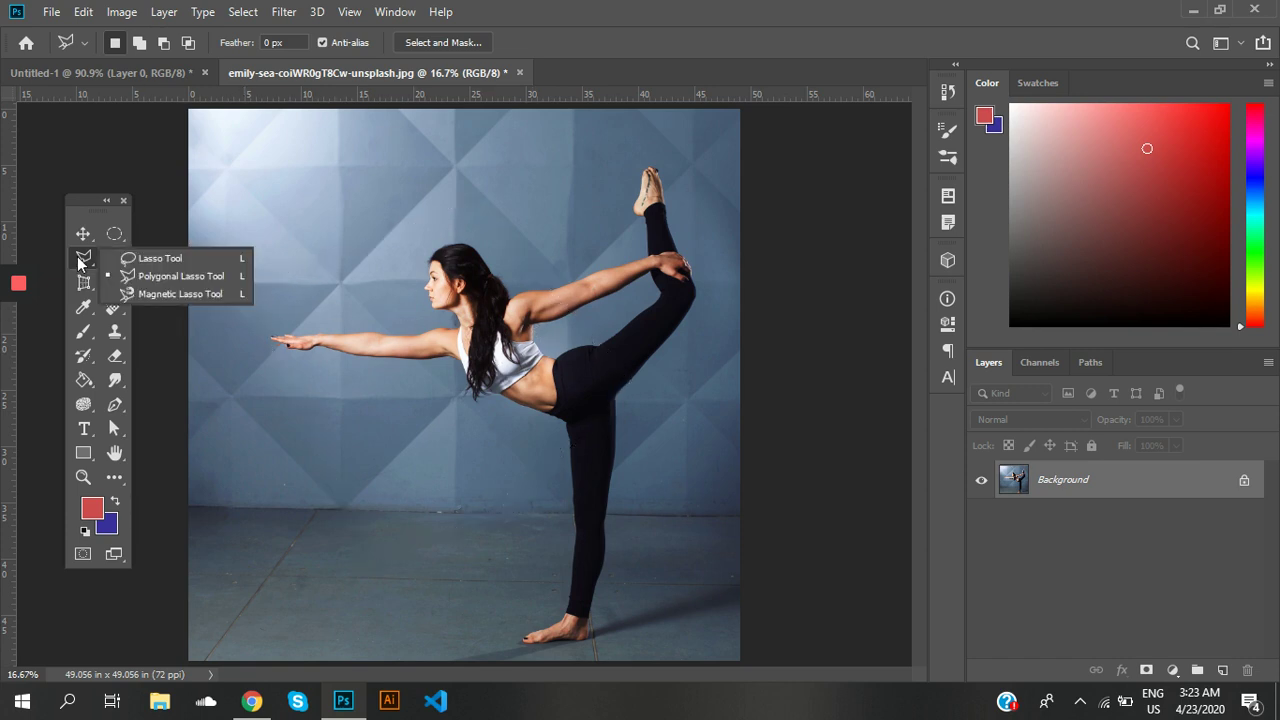
left_click(144, 293)
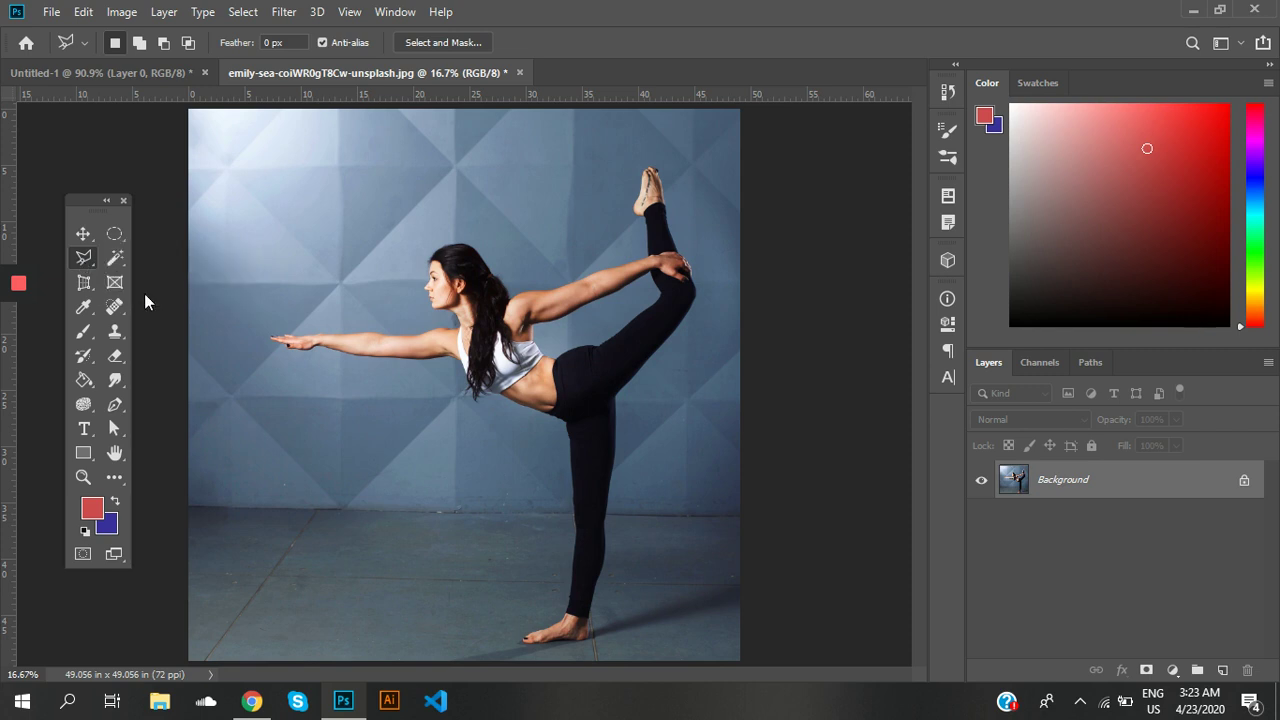
left_click(141, 78)
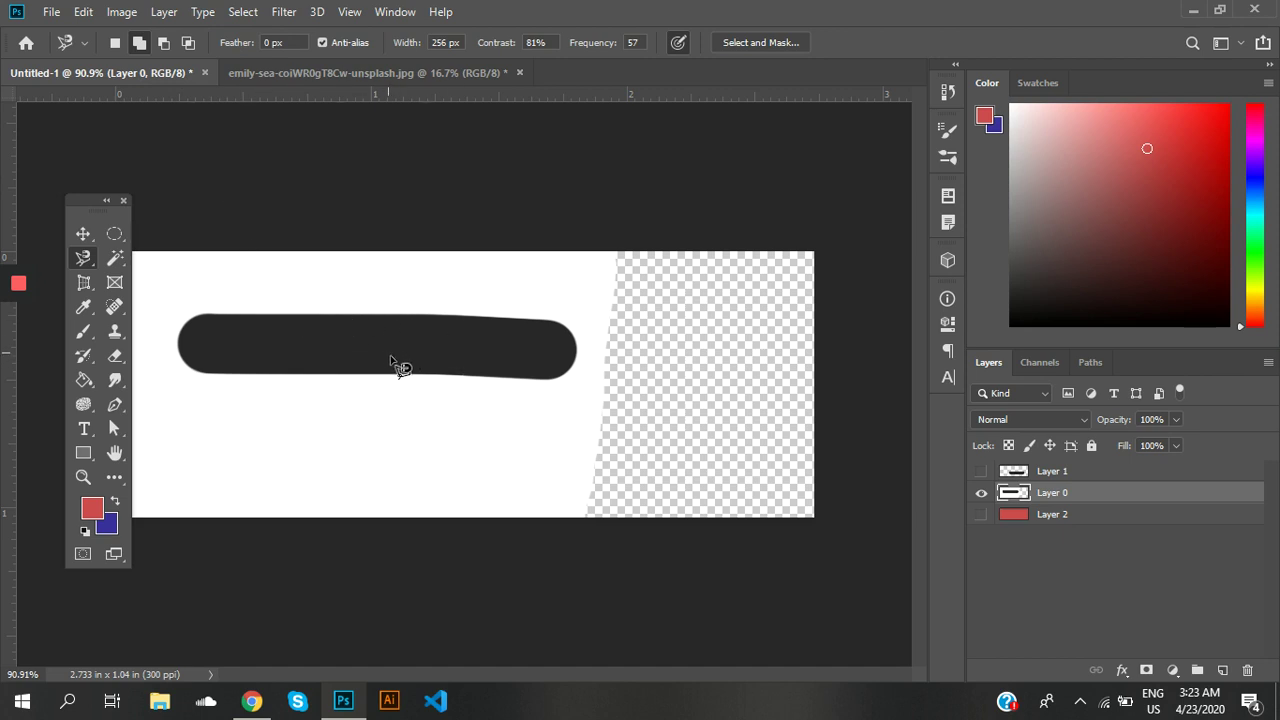
left_click(287, 314)
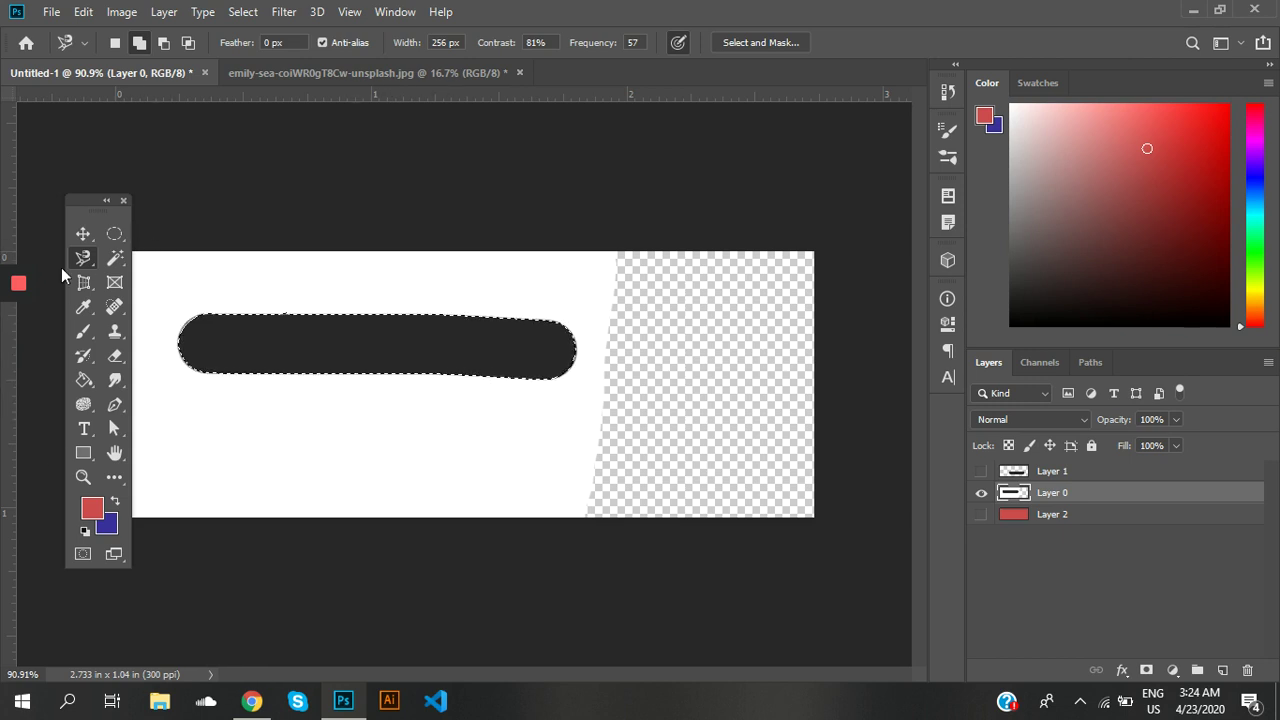
- Return to the woman's photo and choose the Quick Selection tool with a 250 px brush
left_click(358, 74)
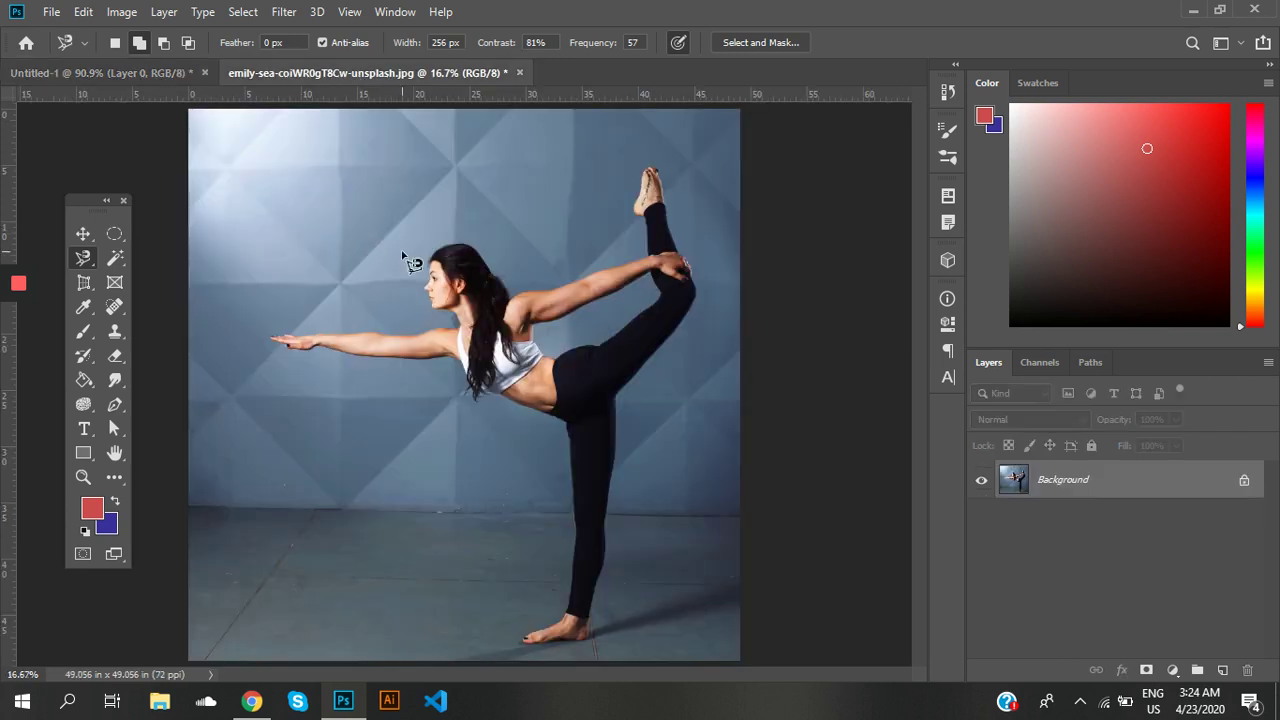
left_click(119, 260)
left_click(151, 260)
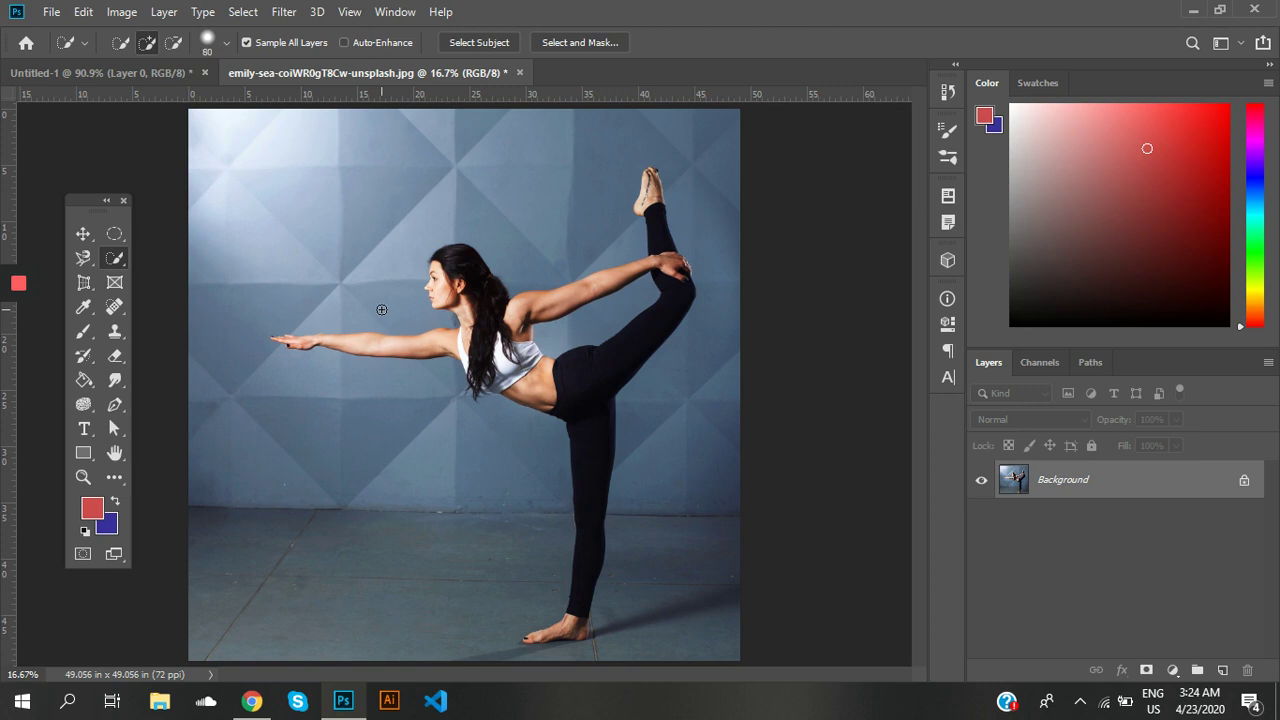
key("bracketright")
key("bracketright")
key("bracketright")
key("bracketright")
key("bracketright")
key("bracketright")
key("bracketright")
scroll(491, 303, "up", 1)
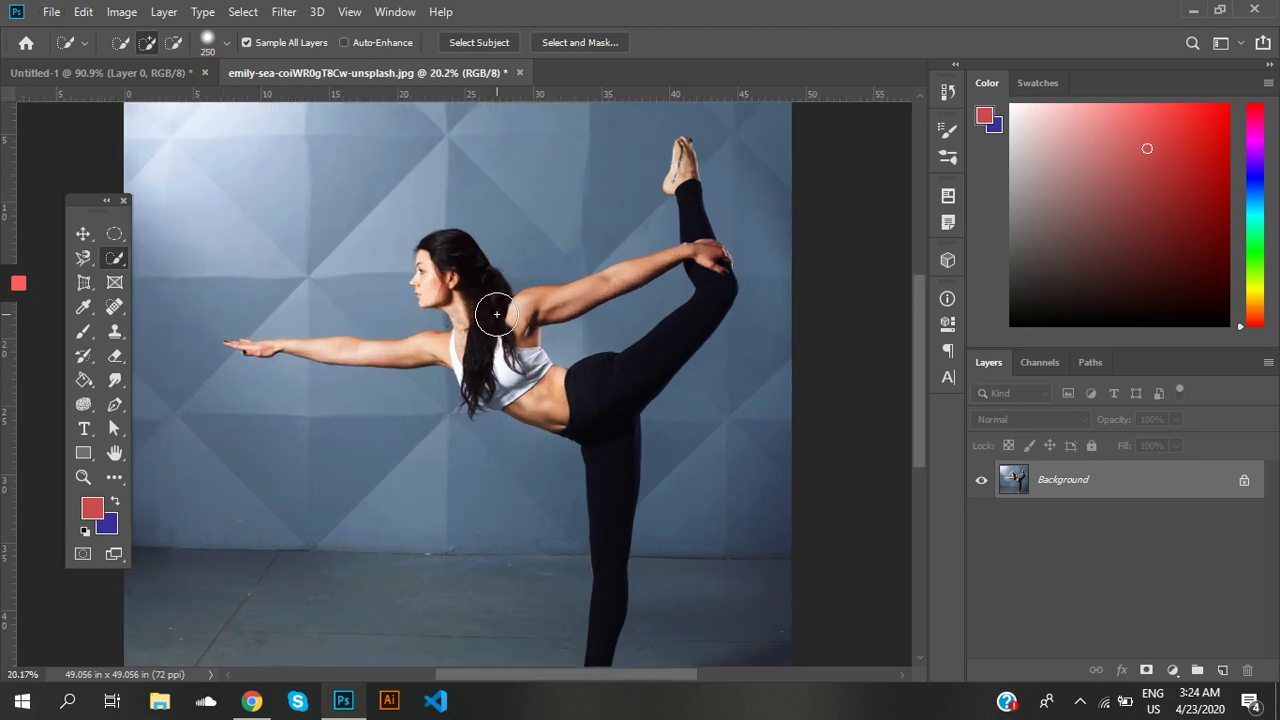
scroll(496, 314, "up", 4)
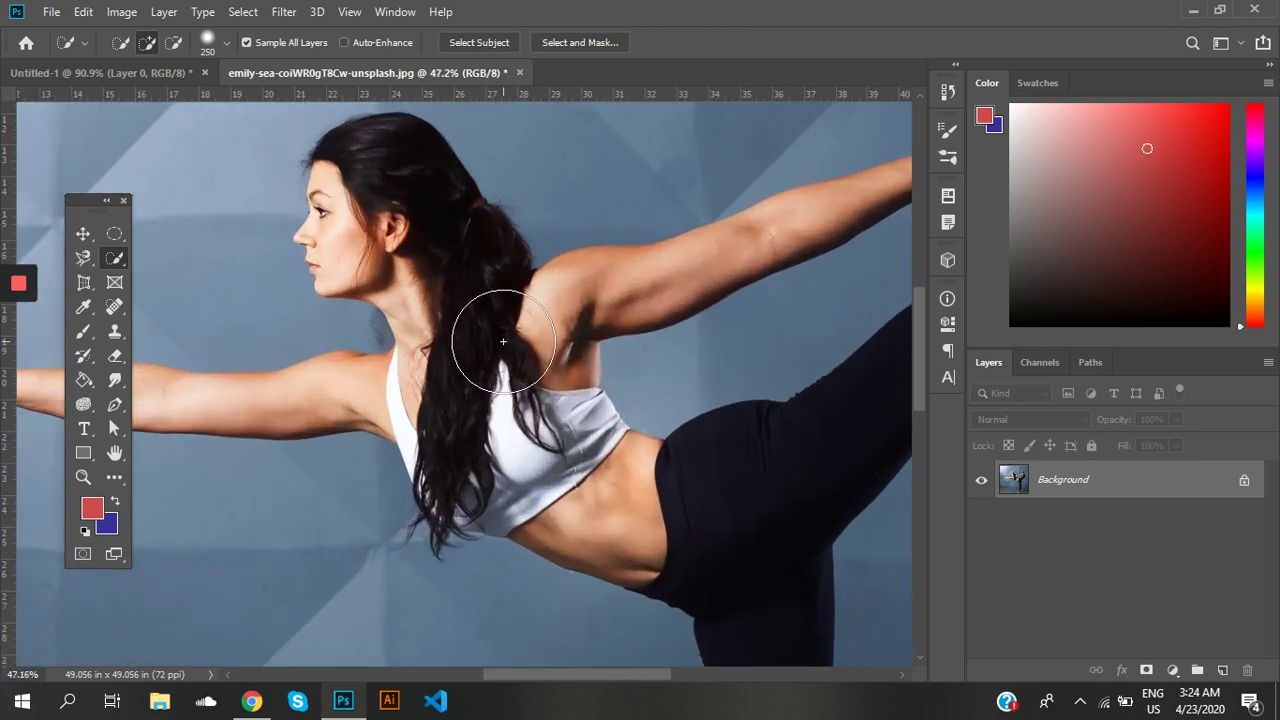
- Shrink the Quick Selection brush to 125 px, enlarge it to 400 px, and check its brush options
key("bracketleft")
key("bracketleft")
key("bracketleft")
key("bracketleft")
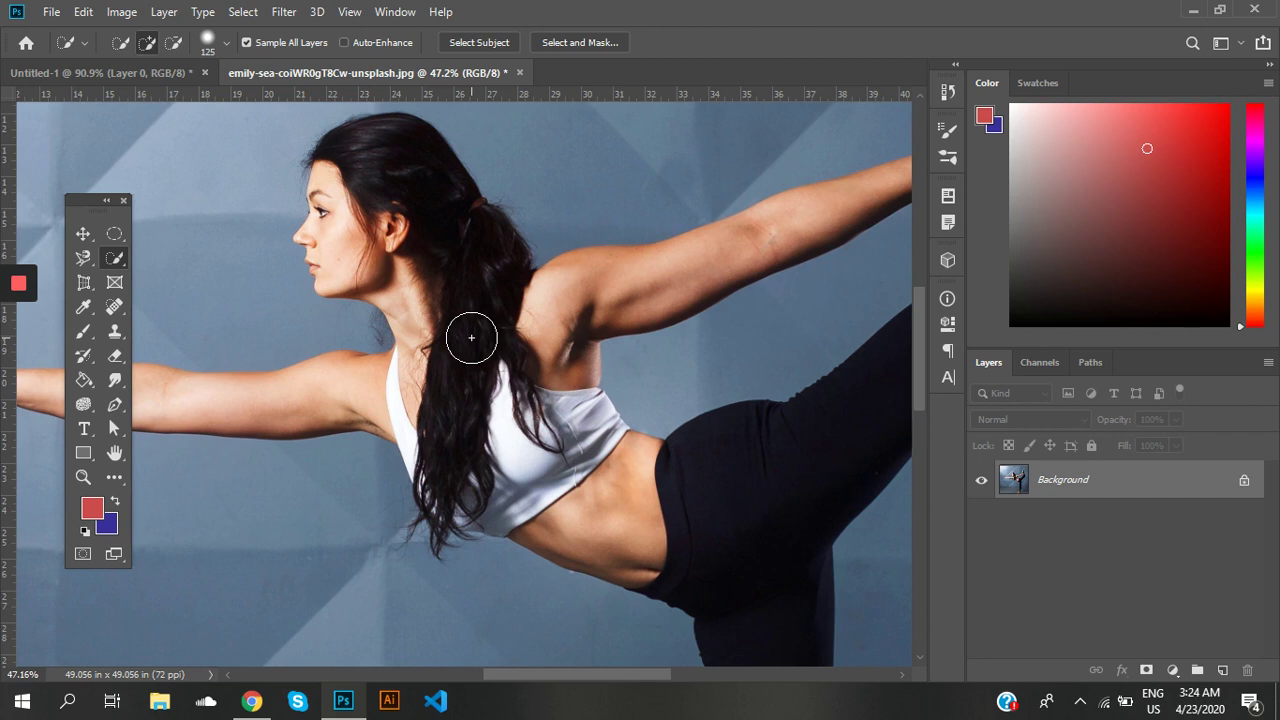
key("bracketright")
key("bracketright")
key("bracketright")
key("bracketright")
key("bracketright")
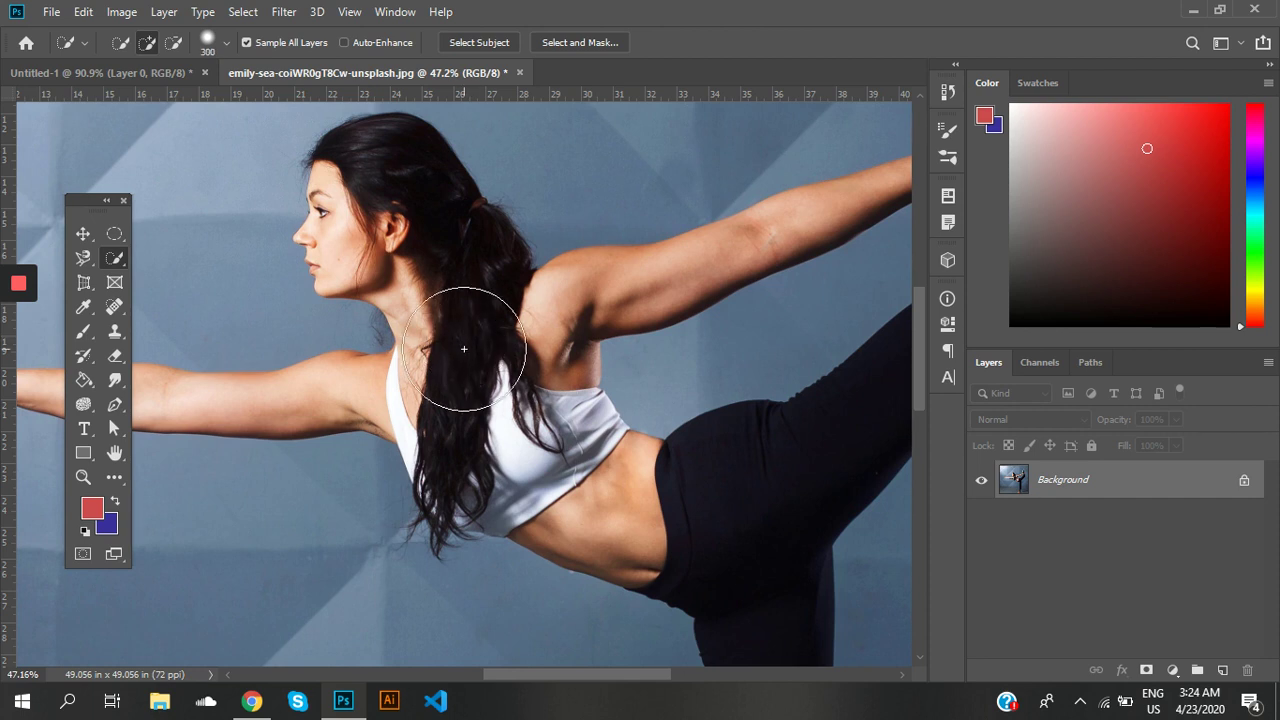
key("bracketright")
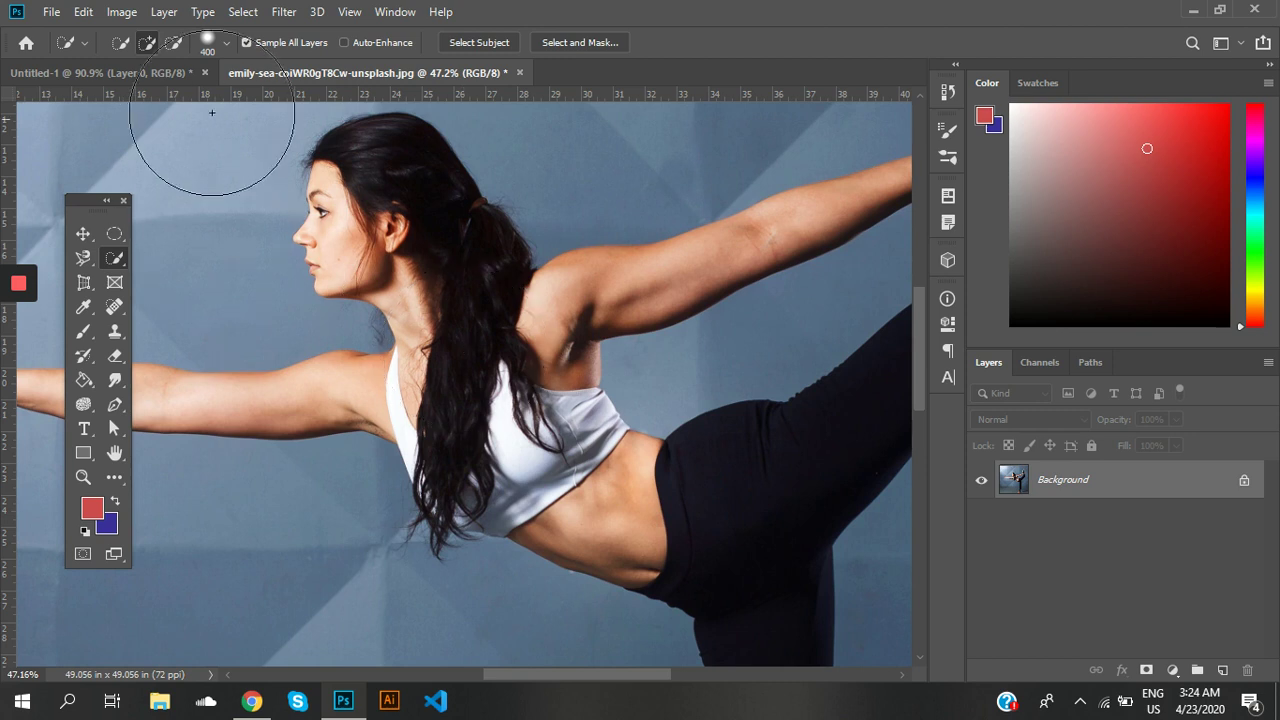
left_click(225, 43)
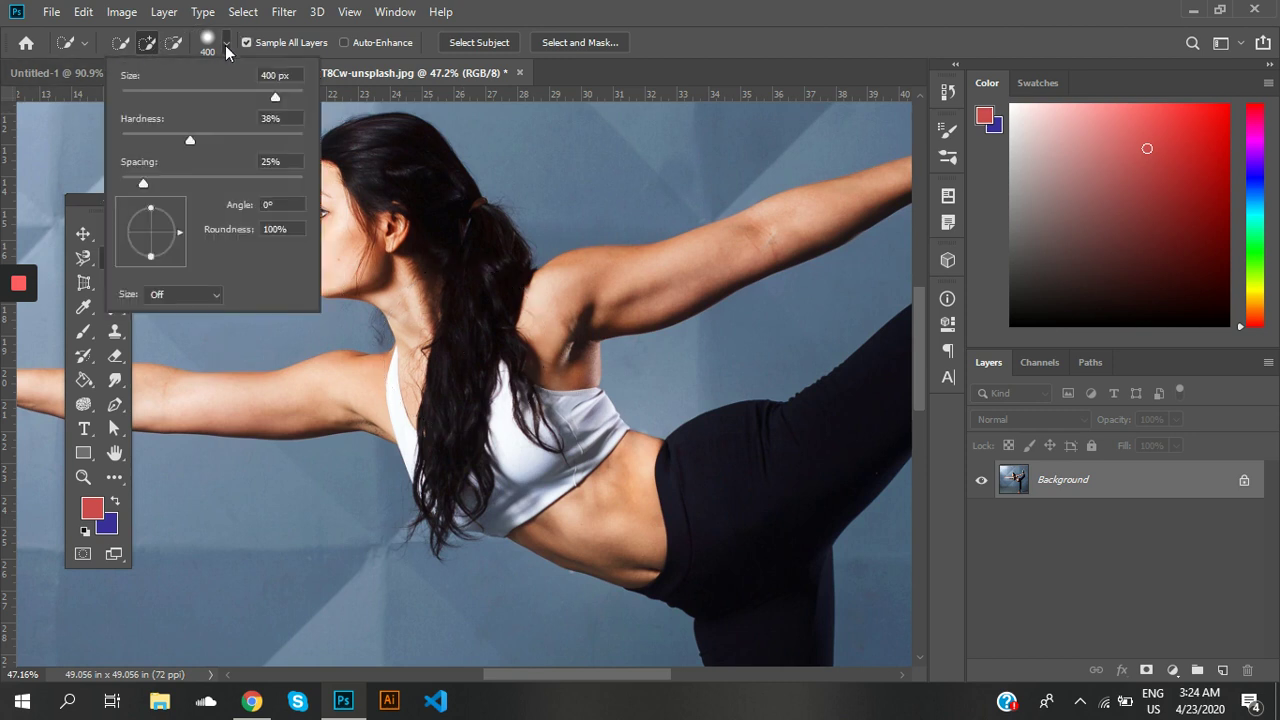
left_click(222, 45)
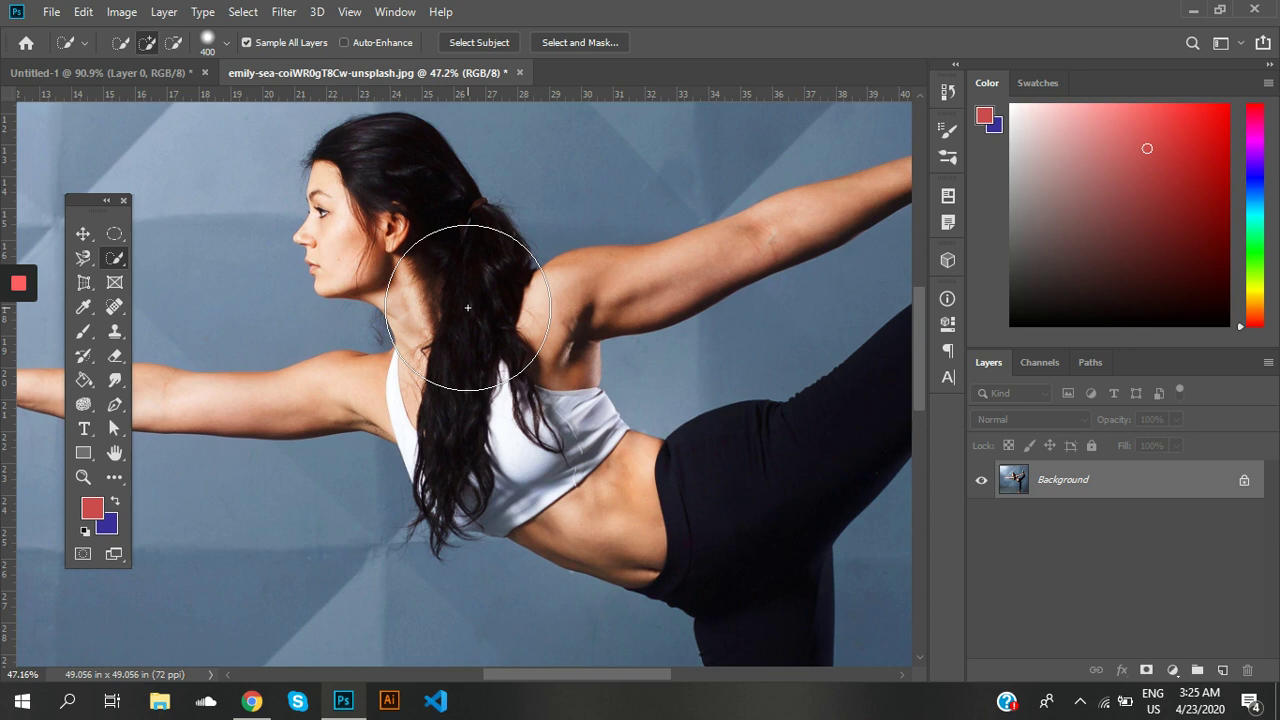
- Set the Quick Selection brush size to 150 px
key("bracketleft")
key("bracketleft")
key("bracketleft")
key("bracketleft")
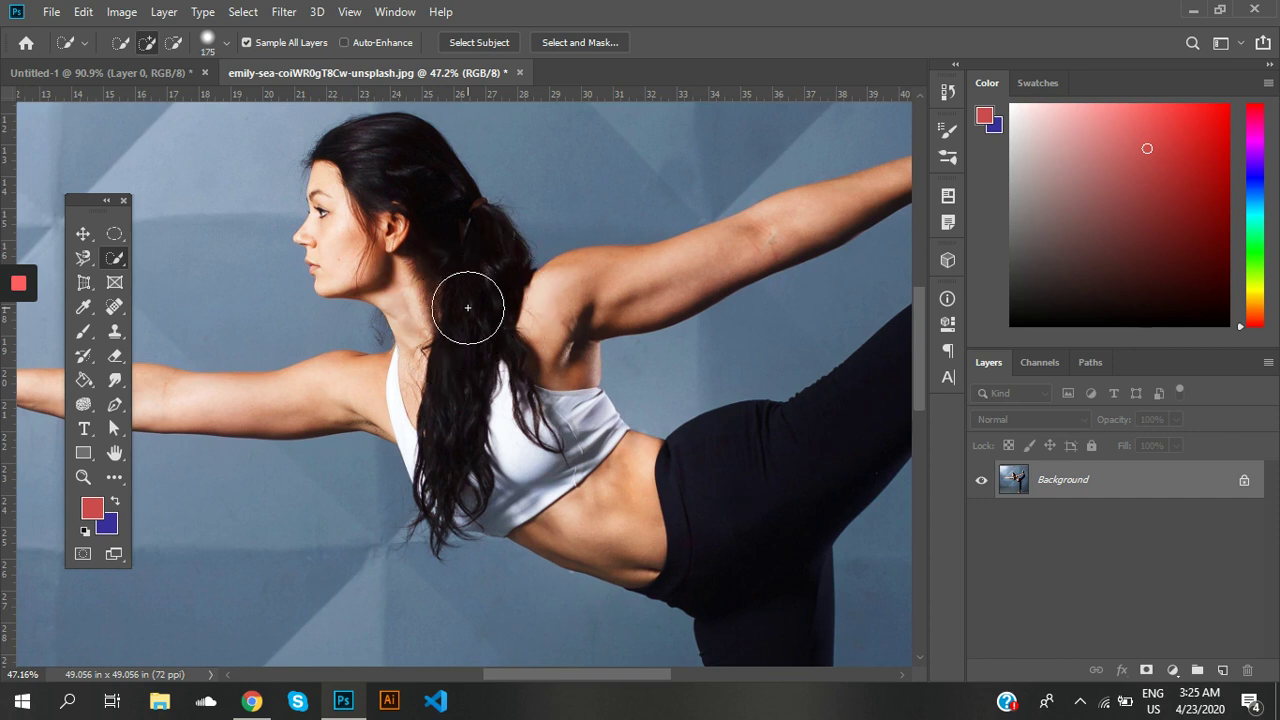
key("bracketleft")
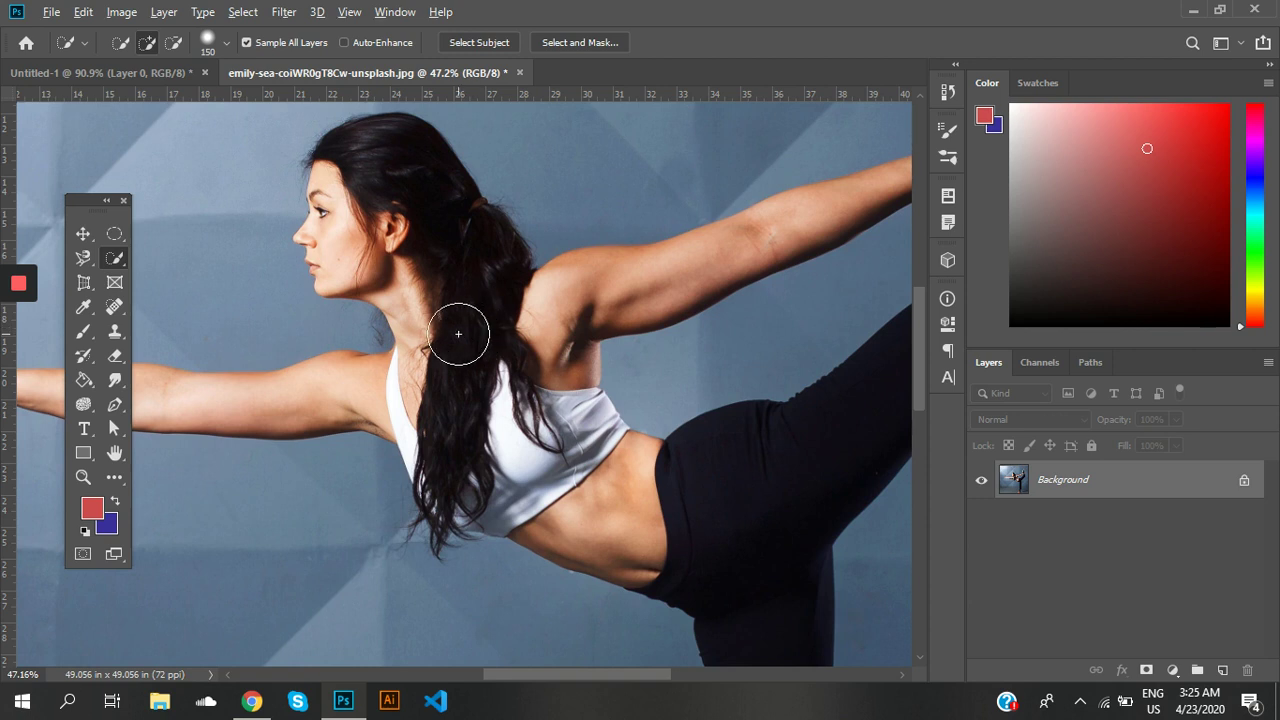
- Paint a quick selection over the woman's hair, face, torso and both arms
scroll(458, 333, "up", 2)
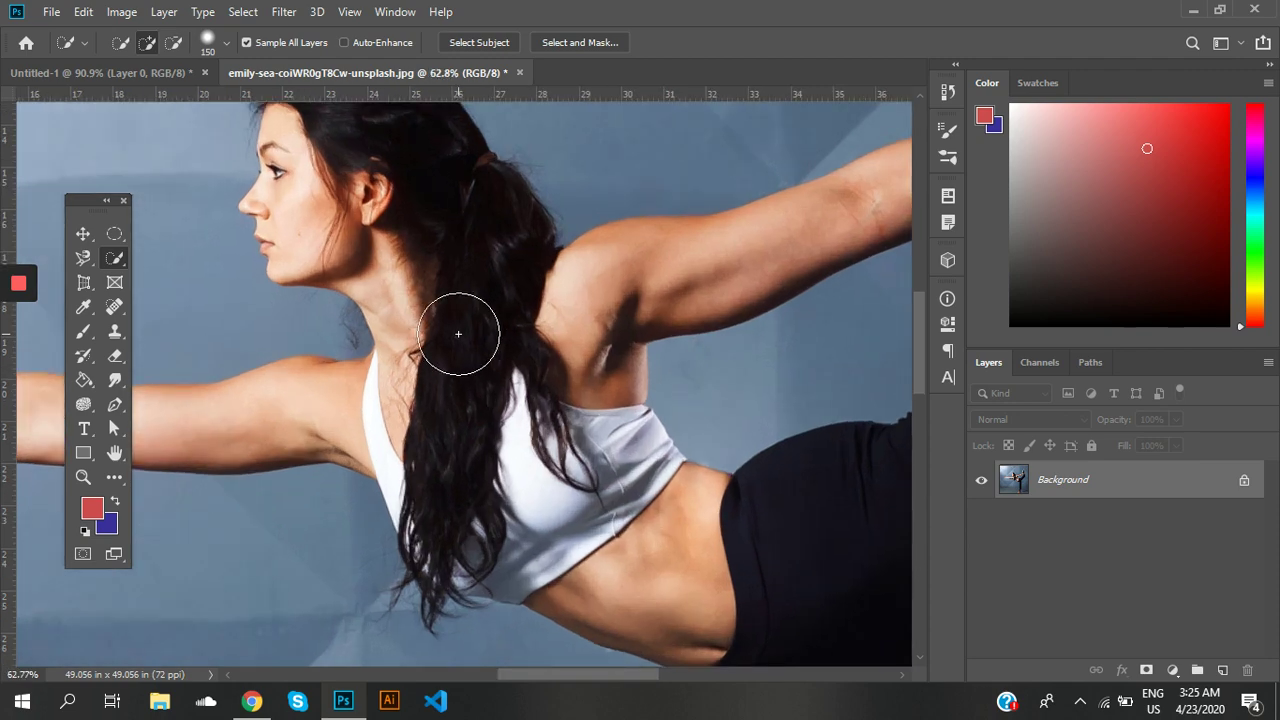
scroll(458, 333, "down", 4)
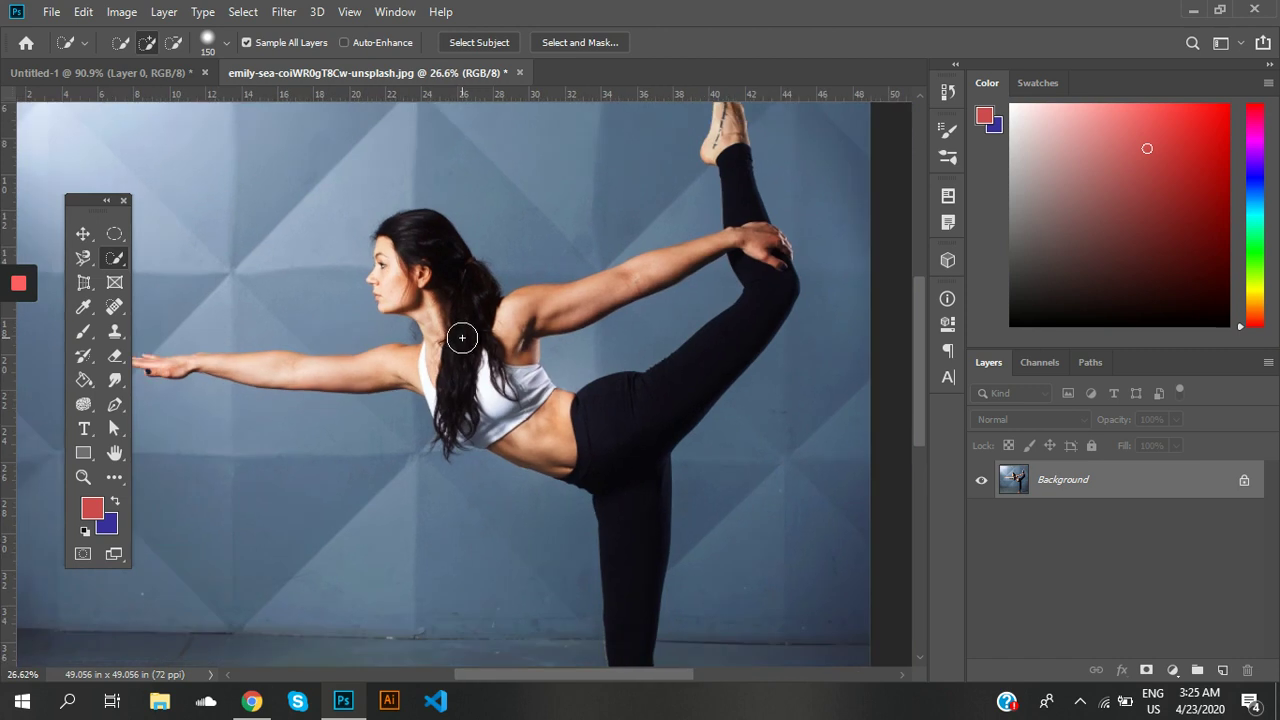
scroll(462, 338, "down", 2)
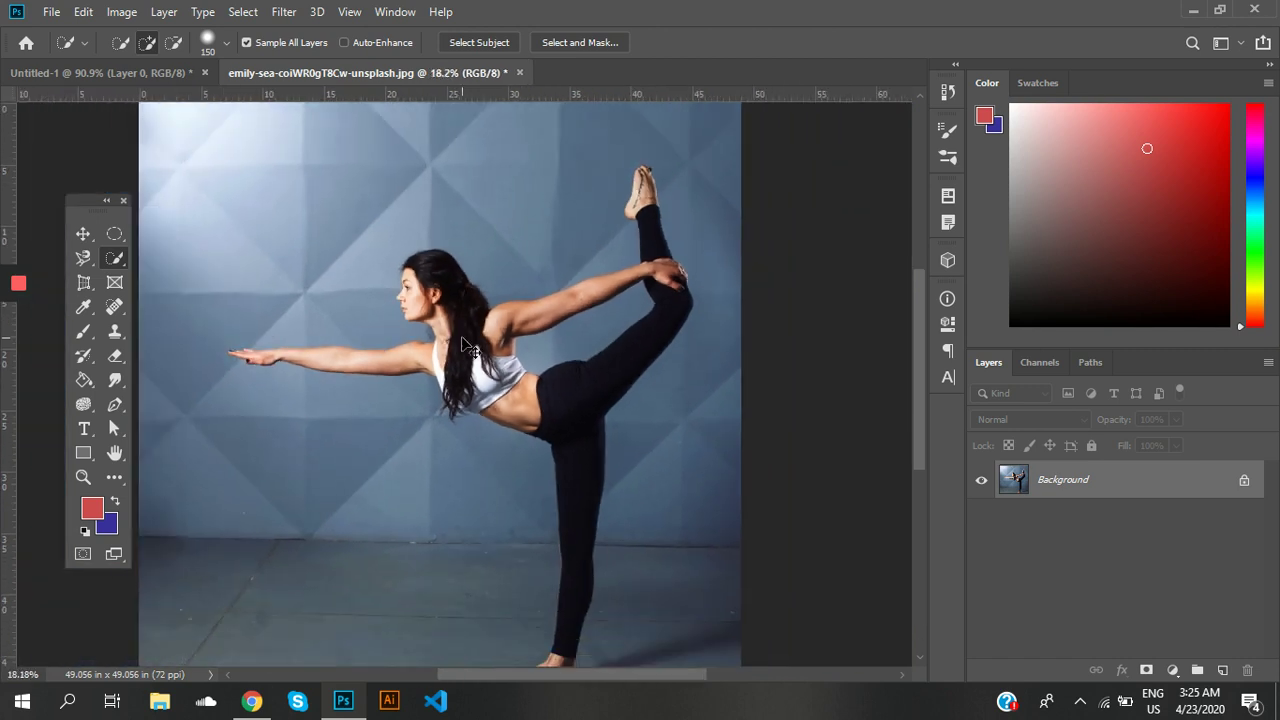
scroll(466, 346, "up", 1)
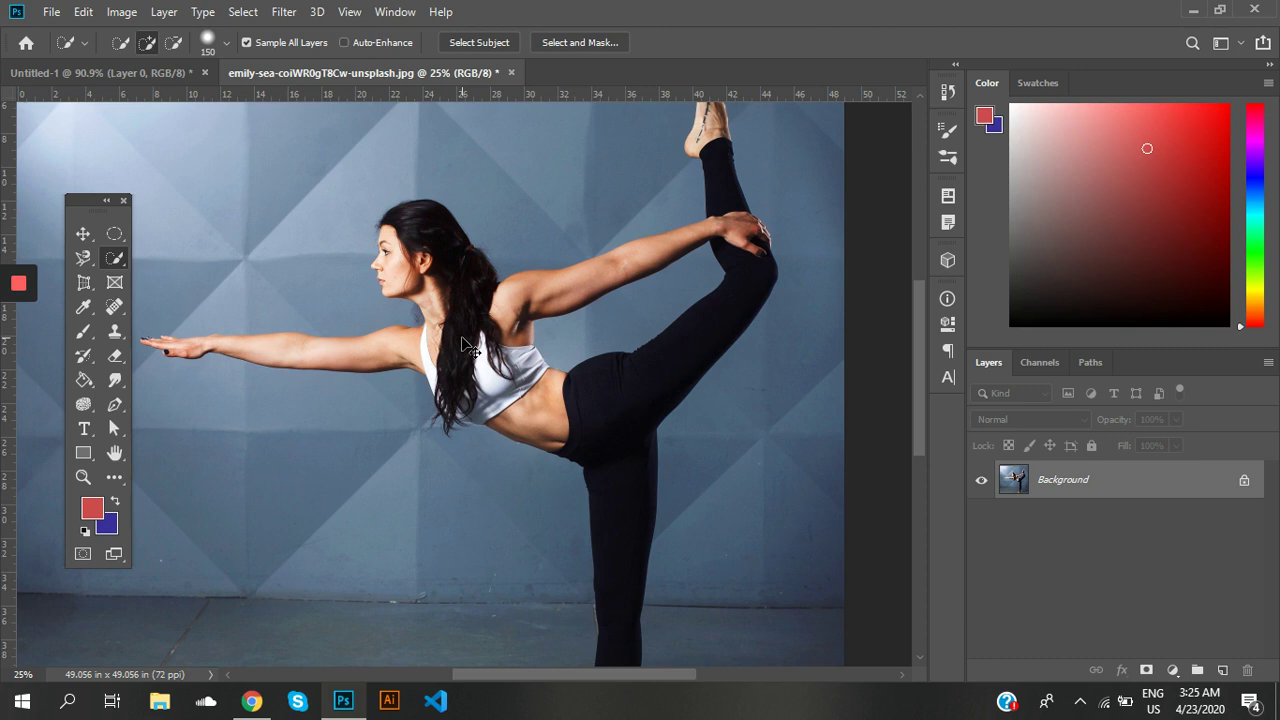
scroll(466, 346, "down", 2)
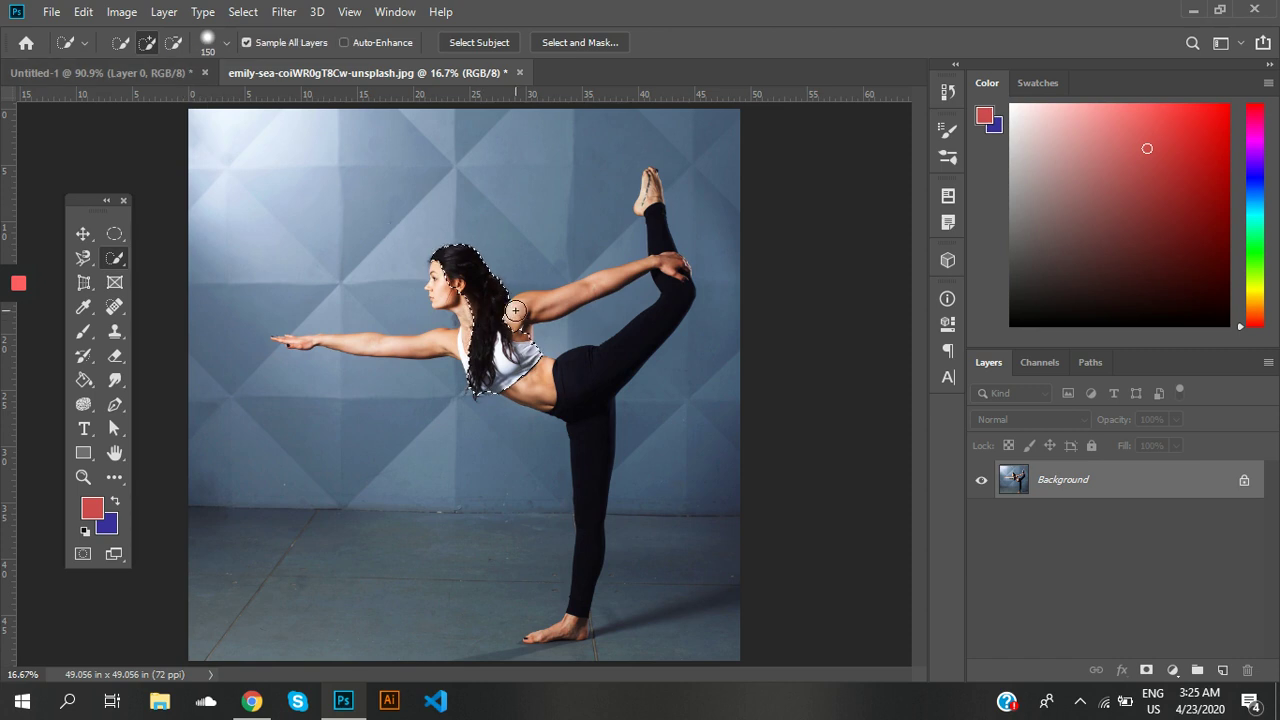
mouse_move(567, 297)
left_mouse_down()
mouse_move(620, 278)
mouse_move(591, 284)
left_mouse_up()
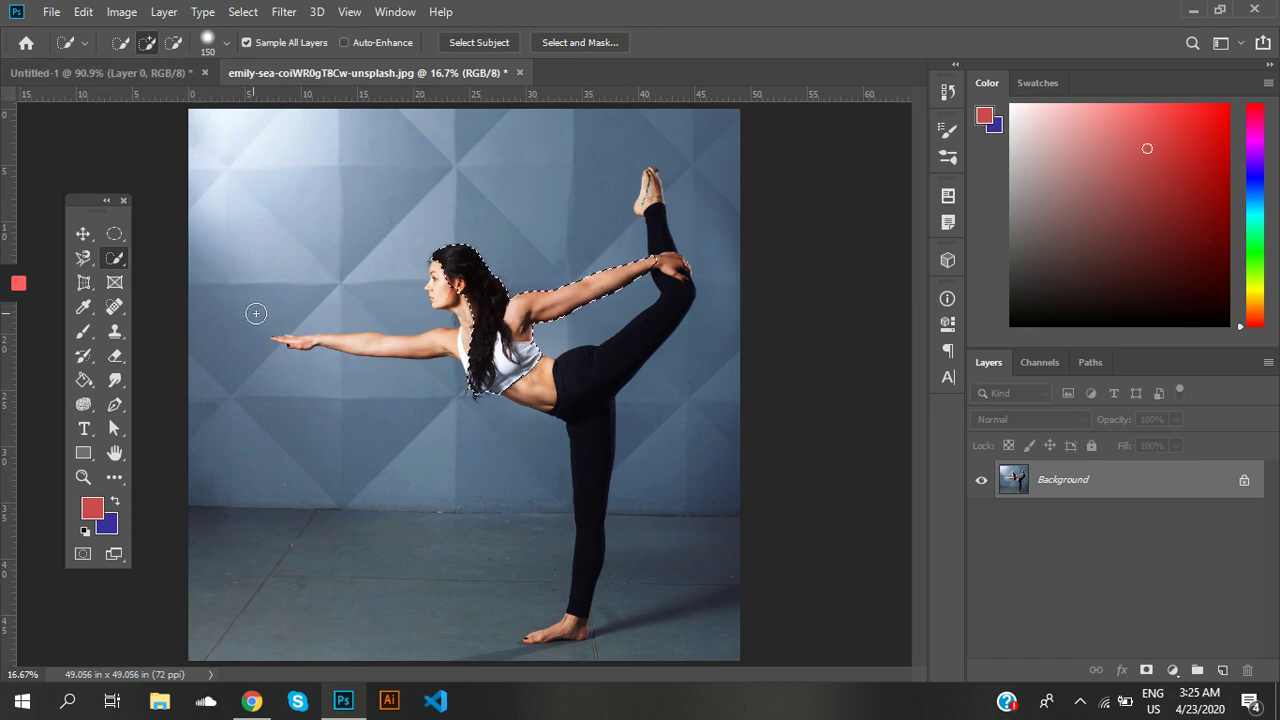
left_click_drag(440, 341, 285, 341)
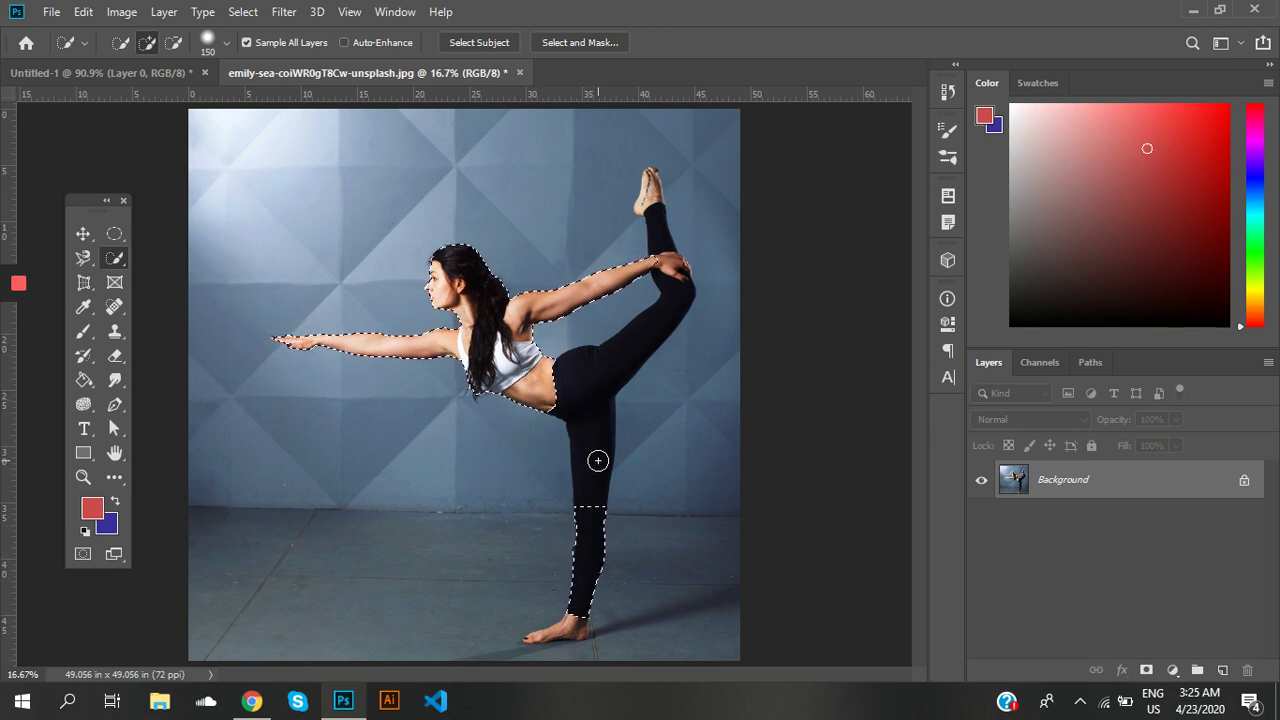
- Extend the quick selection over the woman's raised leg and both feet
left_click_drag(669, 255, 651, 205)
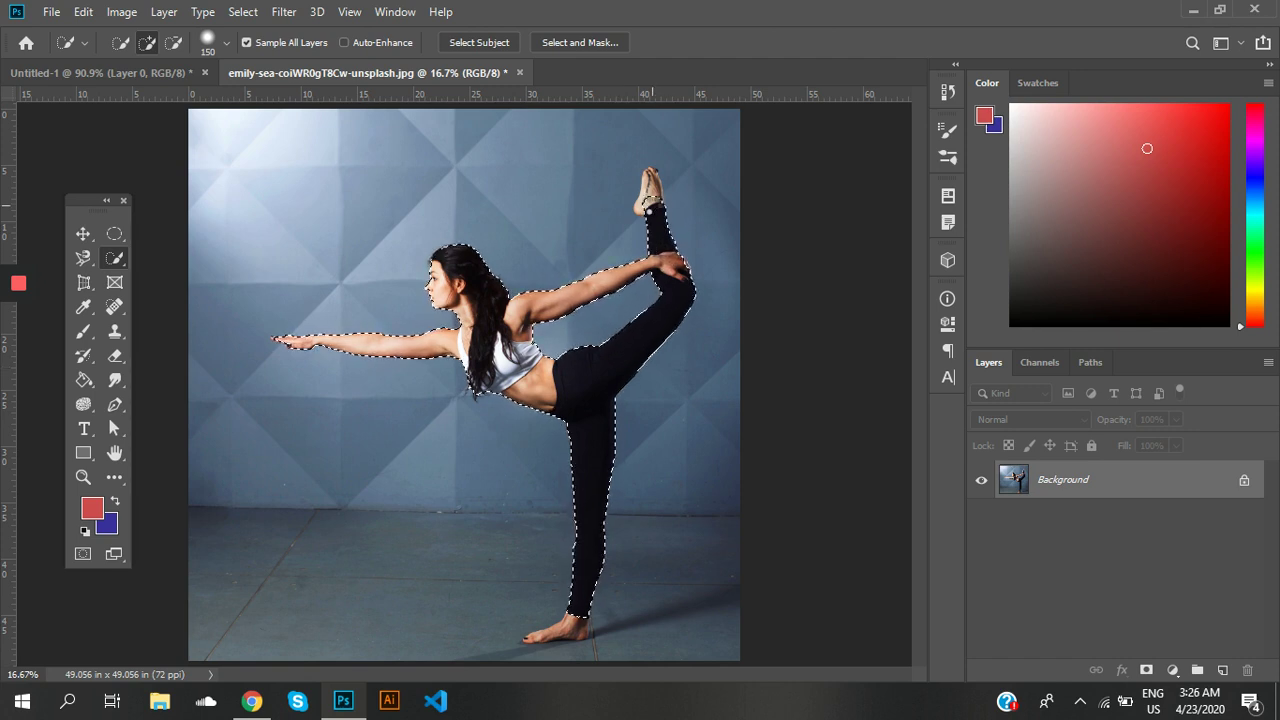
left_click(573, 622)
left_click_drag(573, 622, 535, 634)
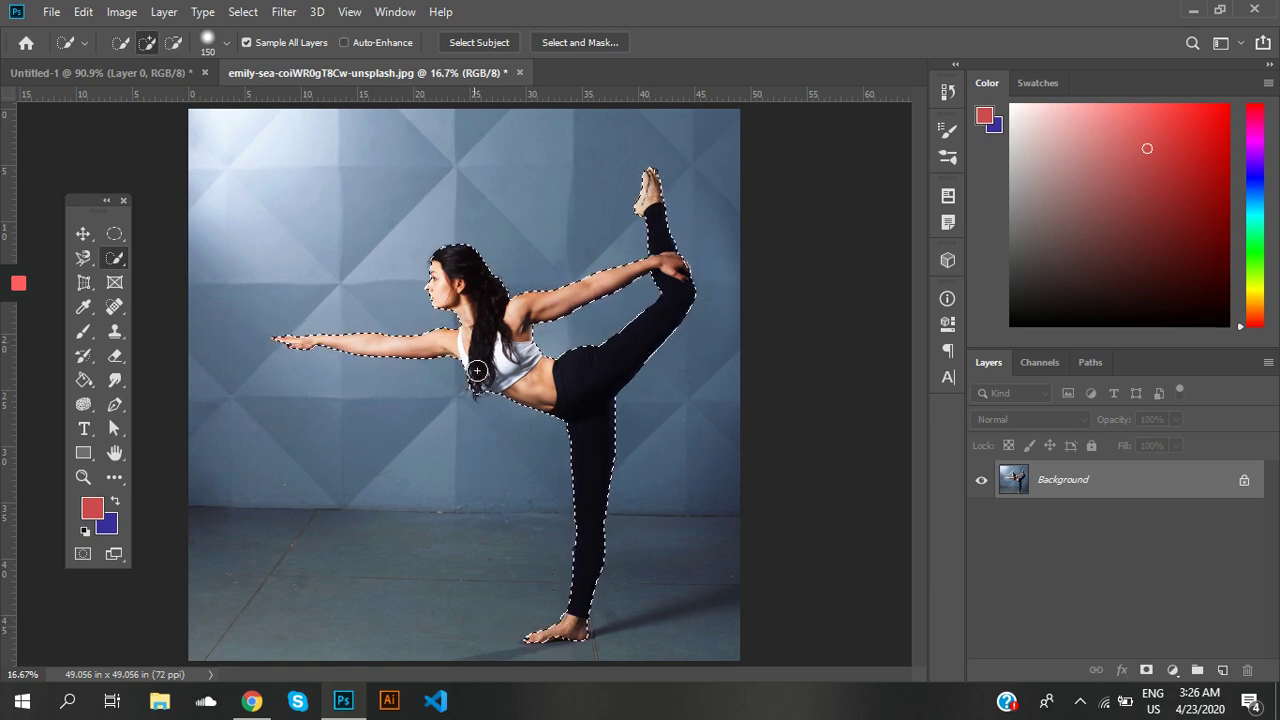
- Inspect the woman's cutout around the hair tips and torso in Select and Mask, and apply it
scroll(484, 363, "up", 4)
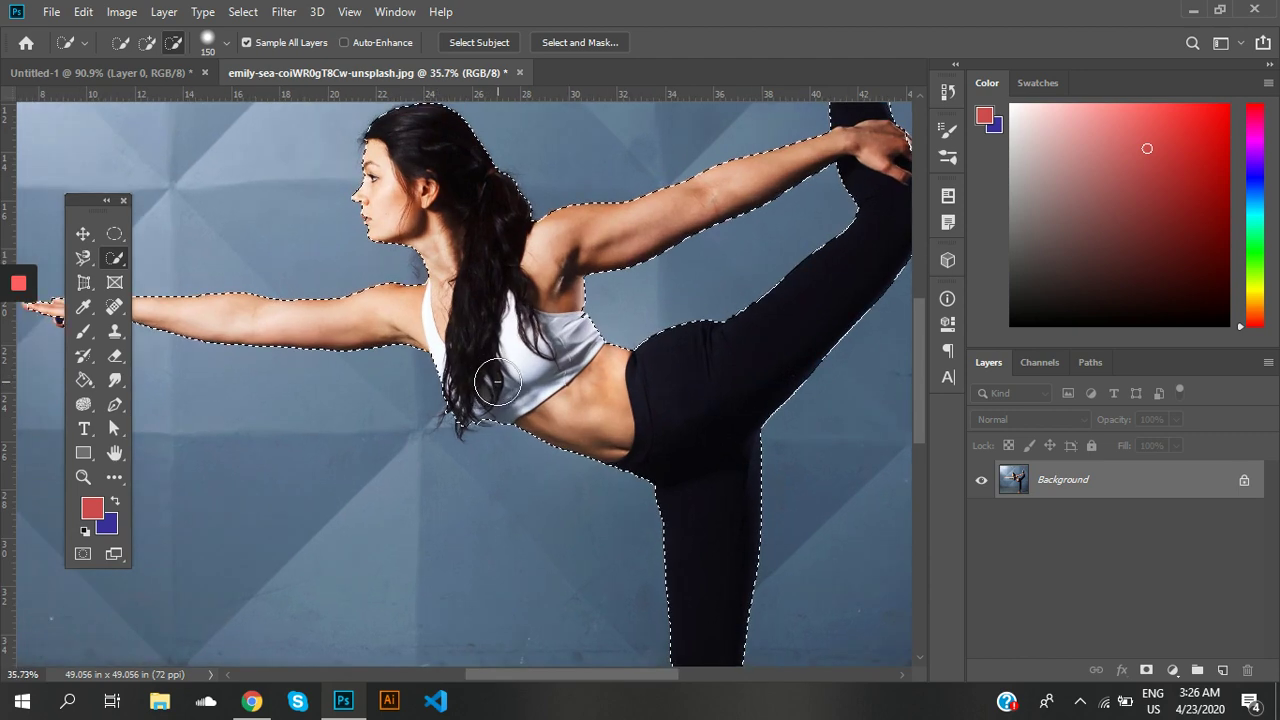
scroll(498, 385, "up", 2)
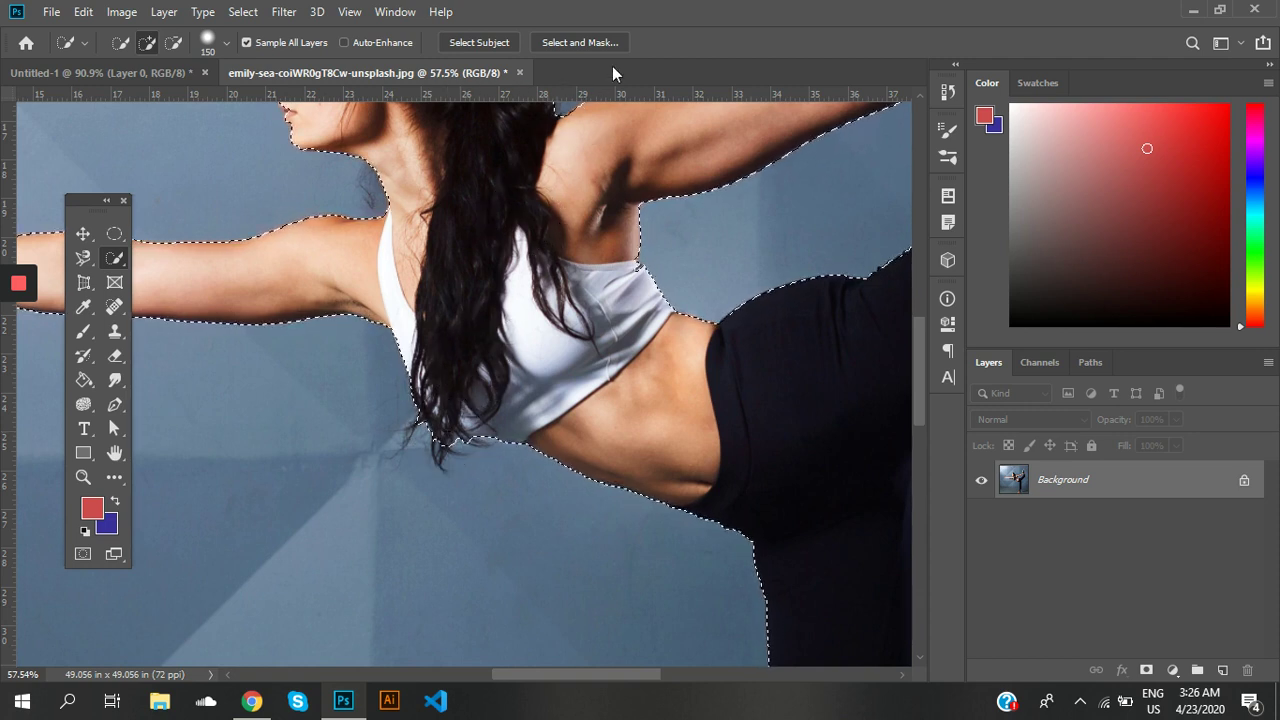
left_click(579, 44)
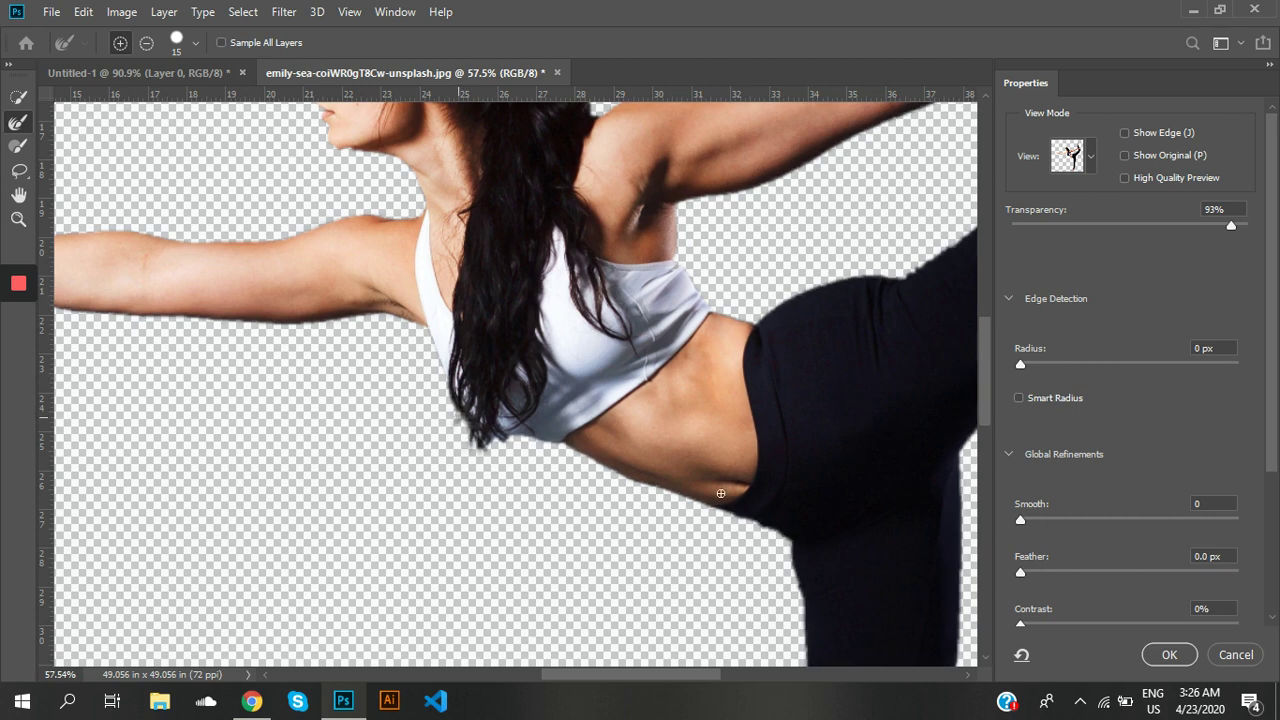
left_click(1168, 654)
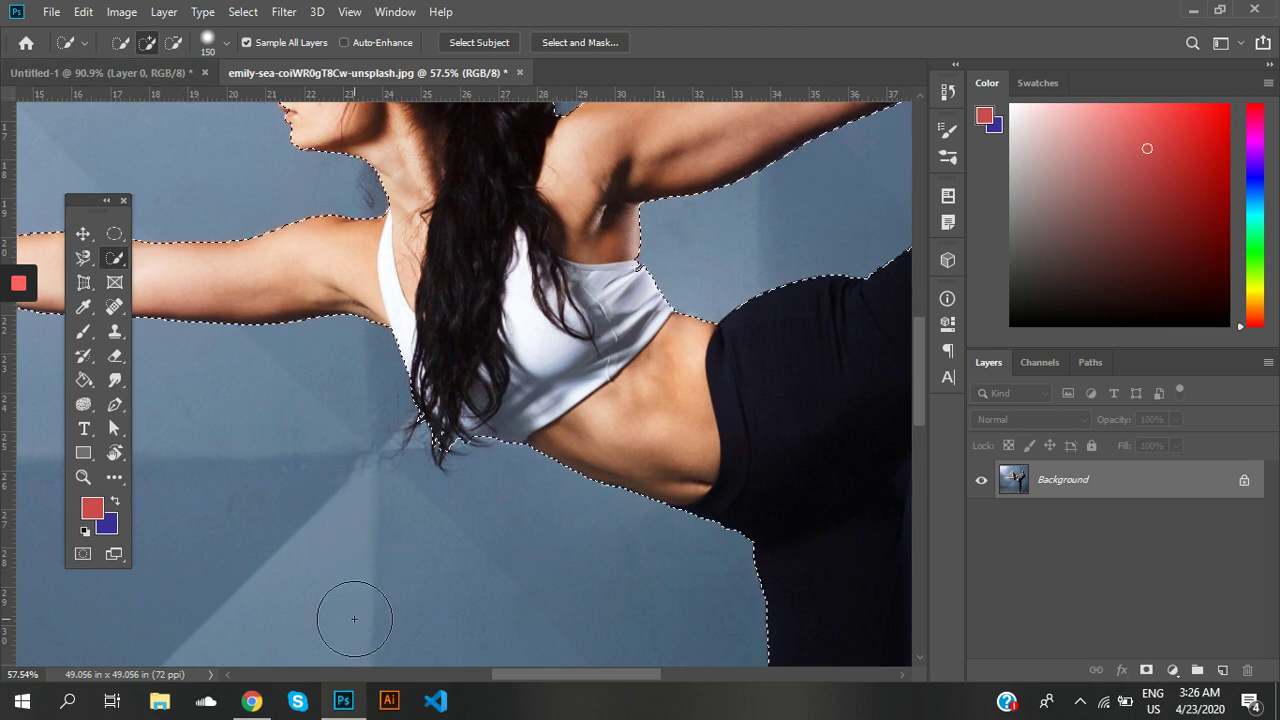
- Replace the woman's selection with a new diagonal quick selection on the wall beside her standing leg
scroll(353, 622, "down", 3)
scroll(353, 622, "down", 2)
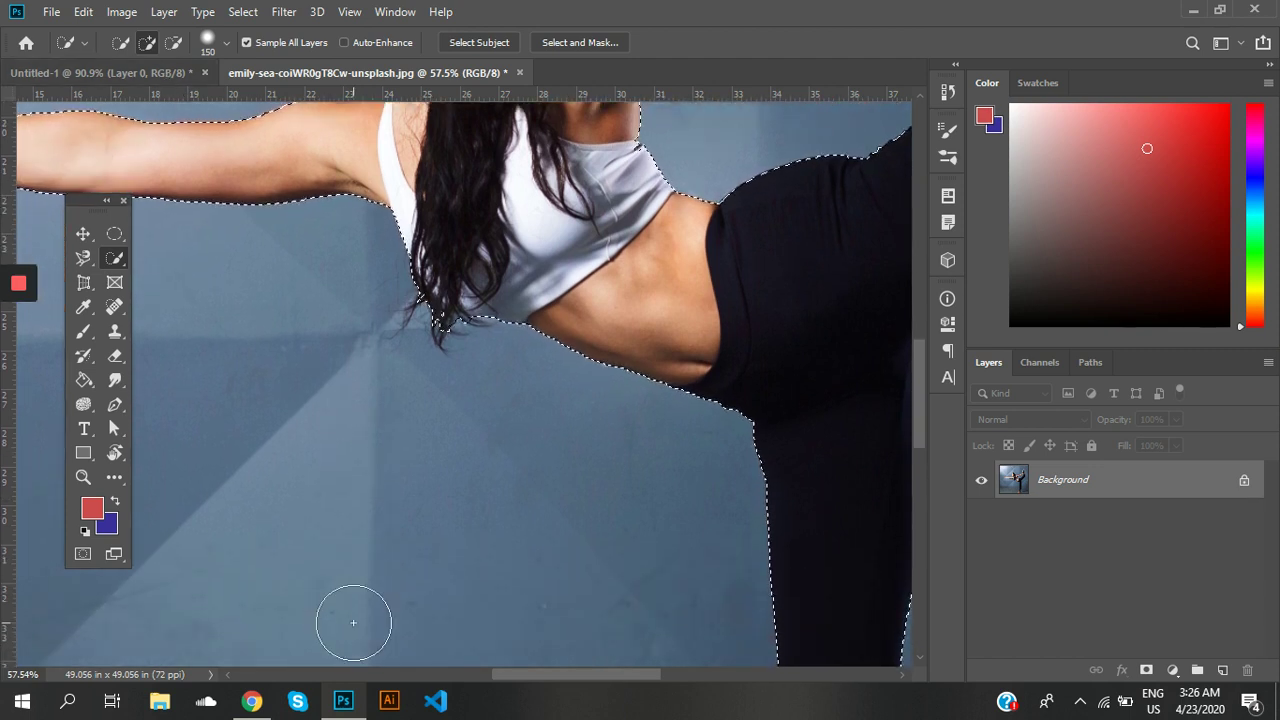
scroll(353, 622, "down", 3)
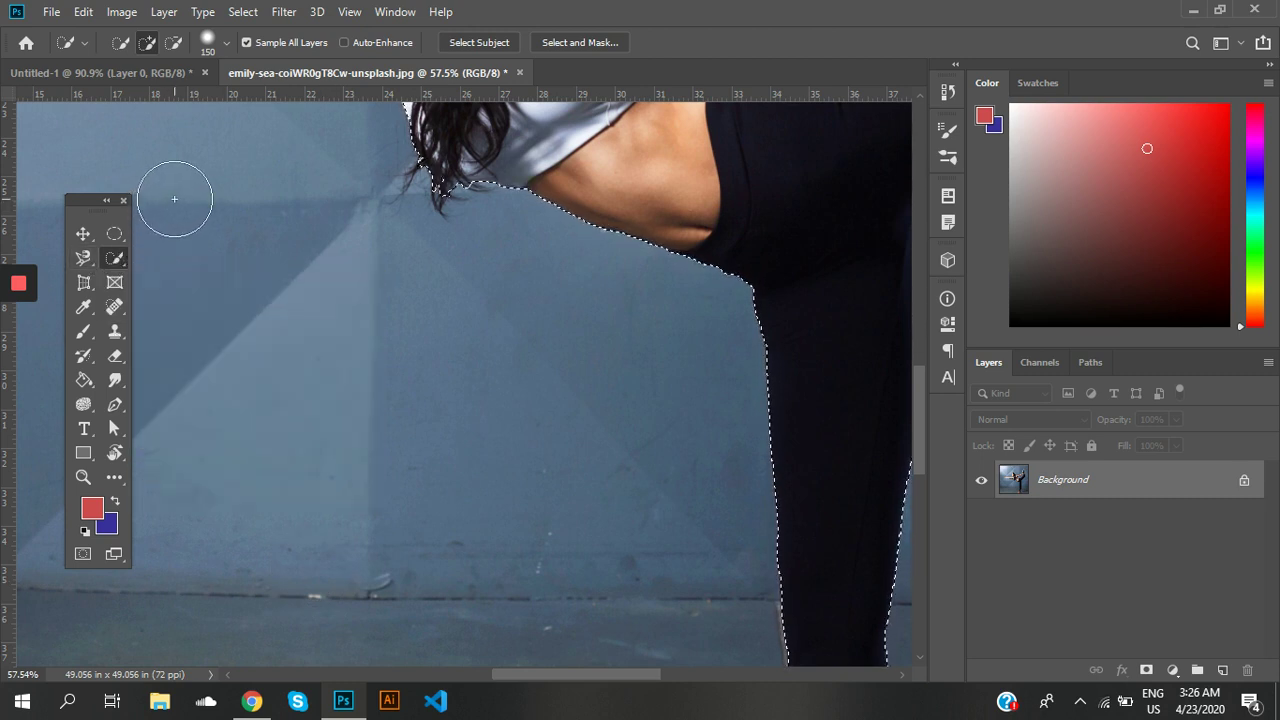
left_click(119, 42)
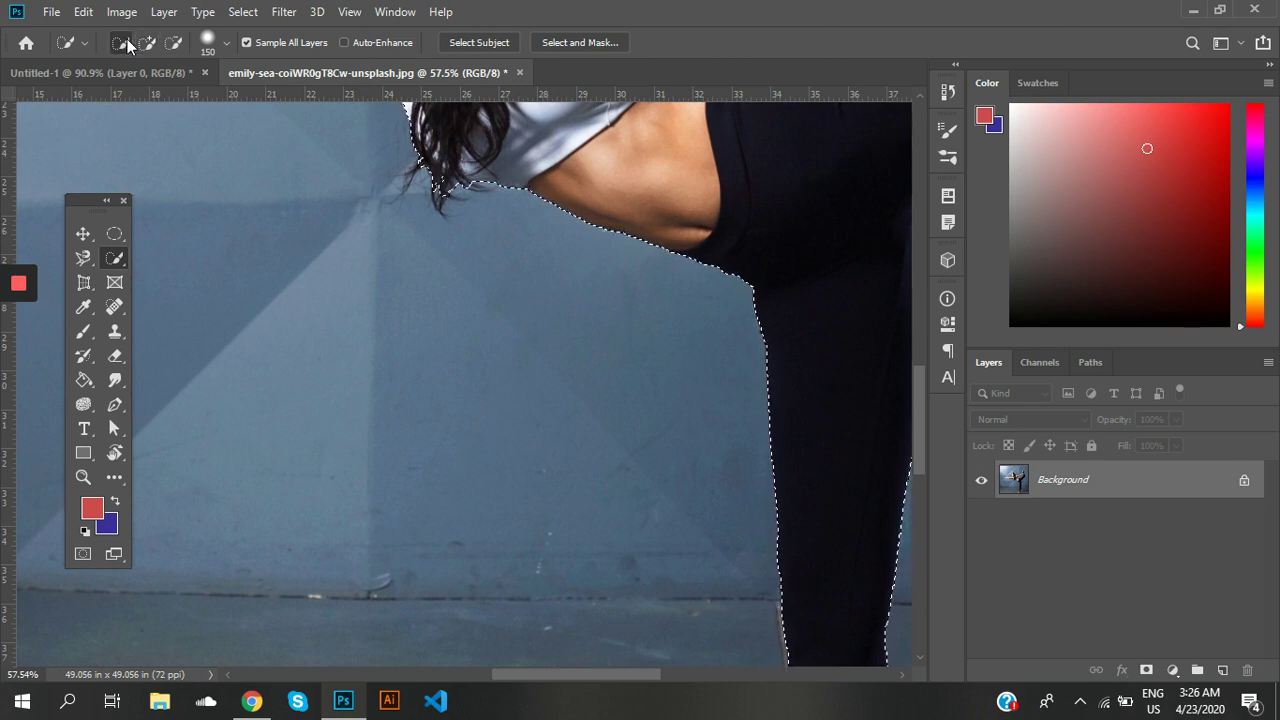
left_click_drag(232, 381, 371, 500)
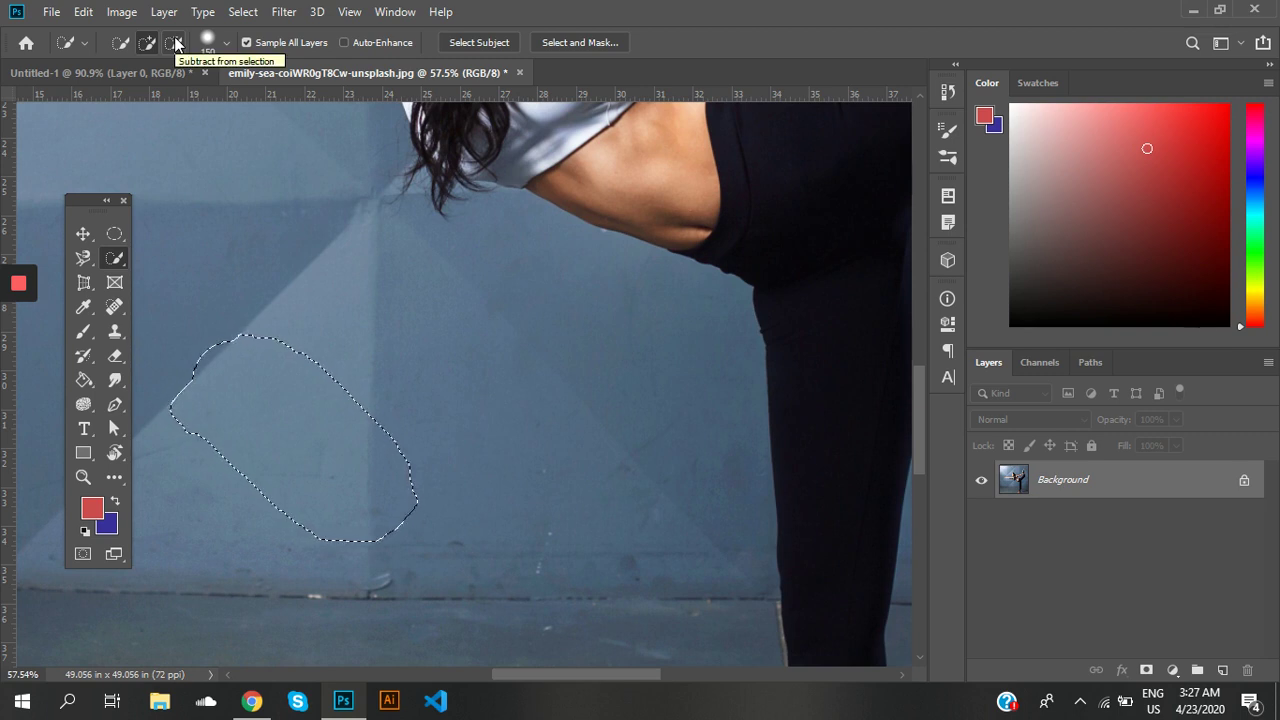
- Set the Quick Selection brush to 61% hardness and 49% roundness, and open its angle value for editing
left_click(230, 43)
left_click_drag(188, 135, 232, 141)
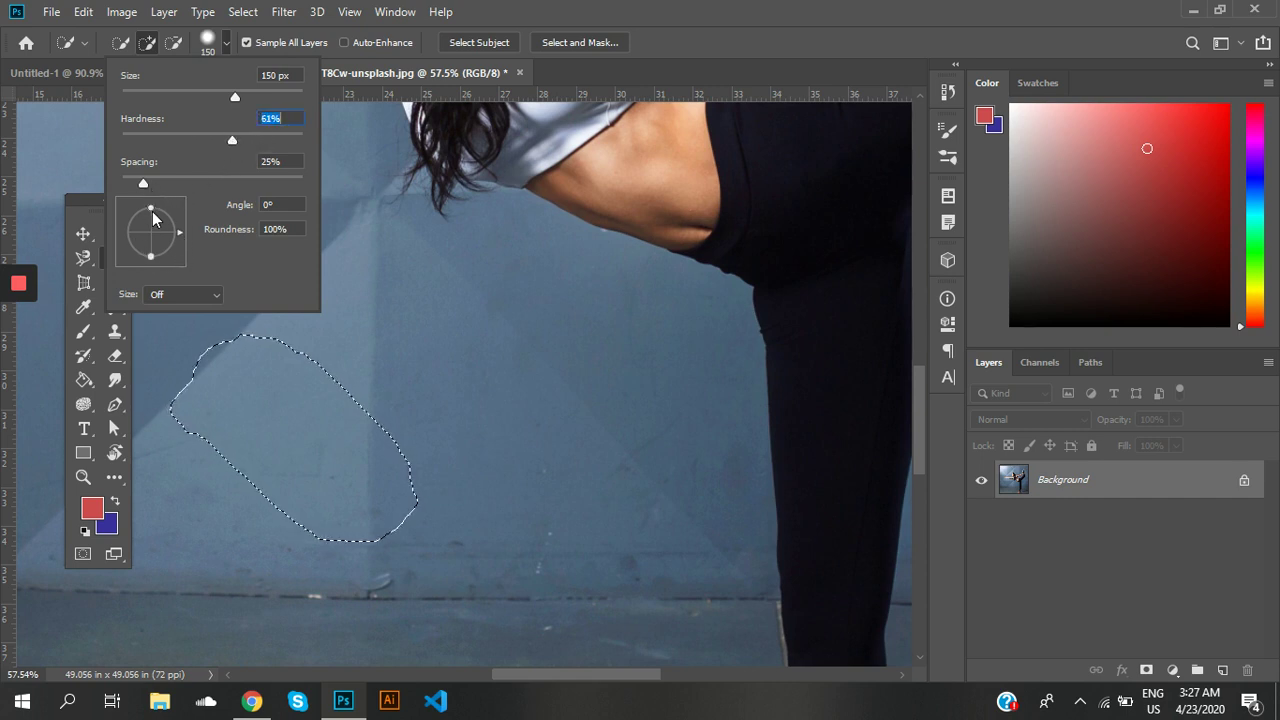
left_click_drag(151, 211, 151, 220)
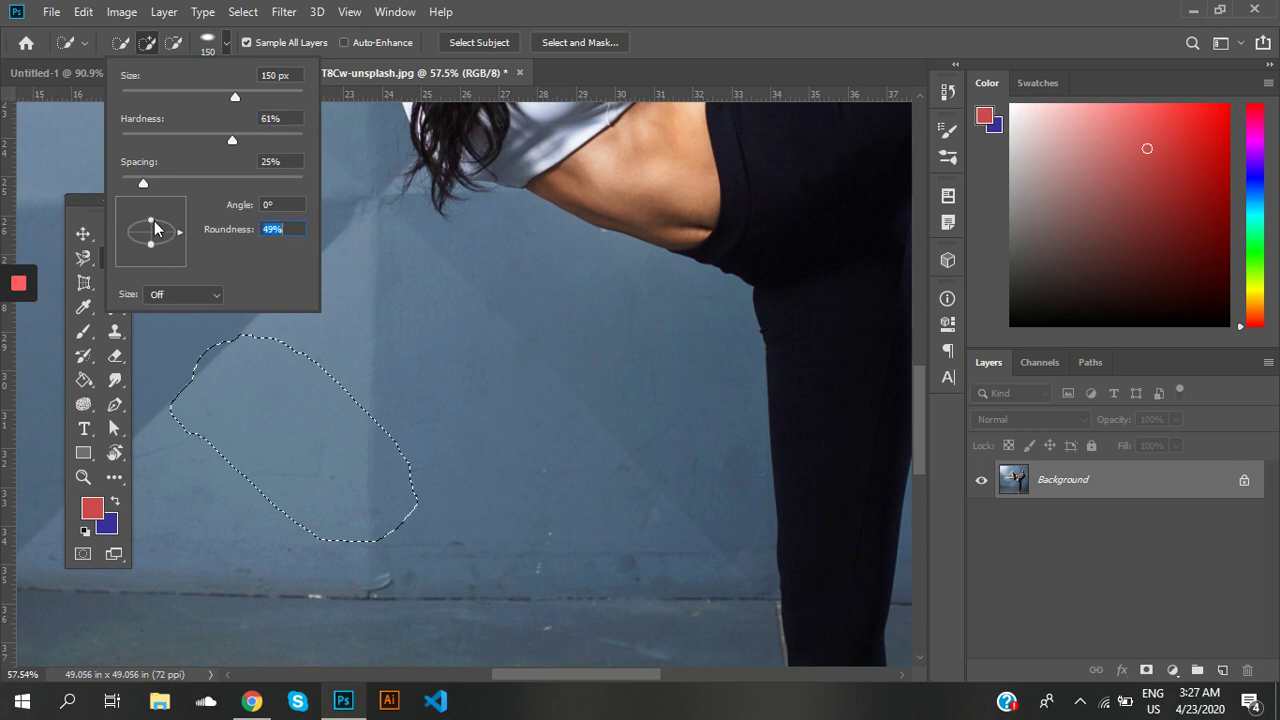
left_click(280, 207)
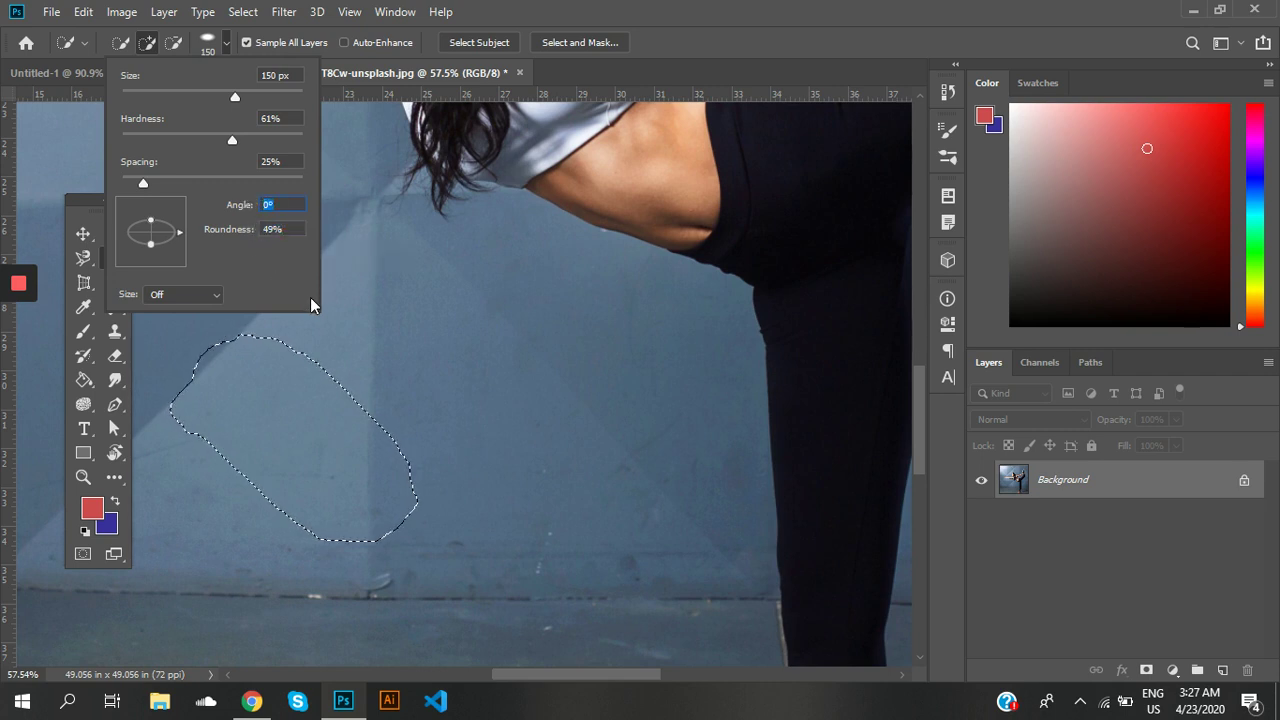